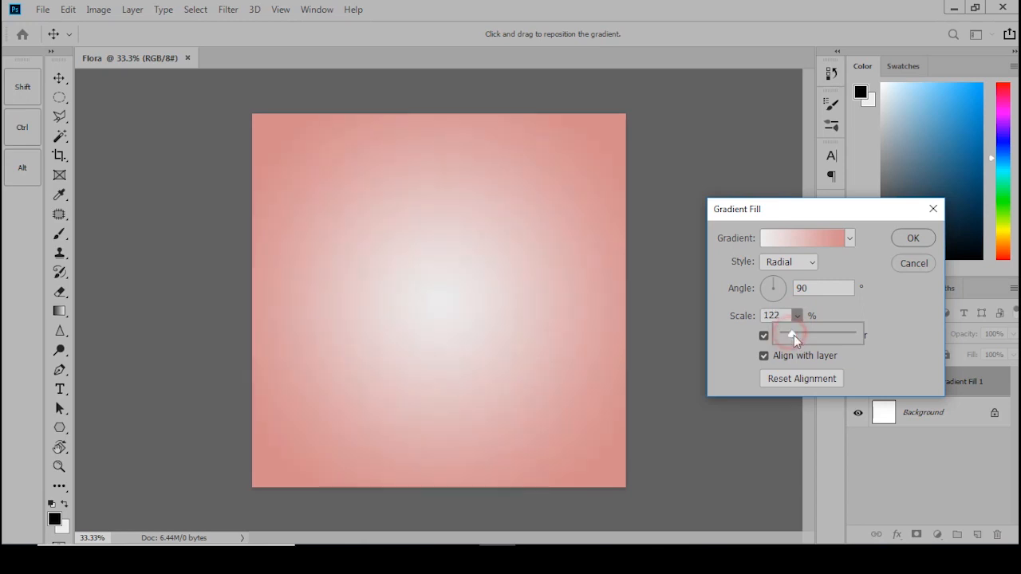
- Apply the radial gradient fill and open the fashion-3179178 photo from the Flora folder
click(910, 244)
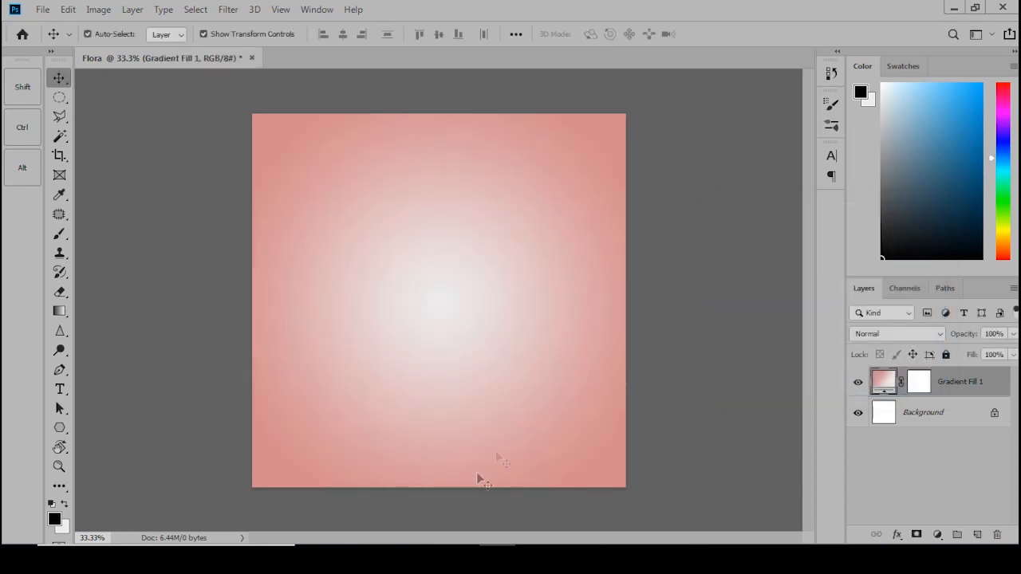
click(406, 462)
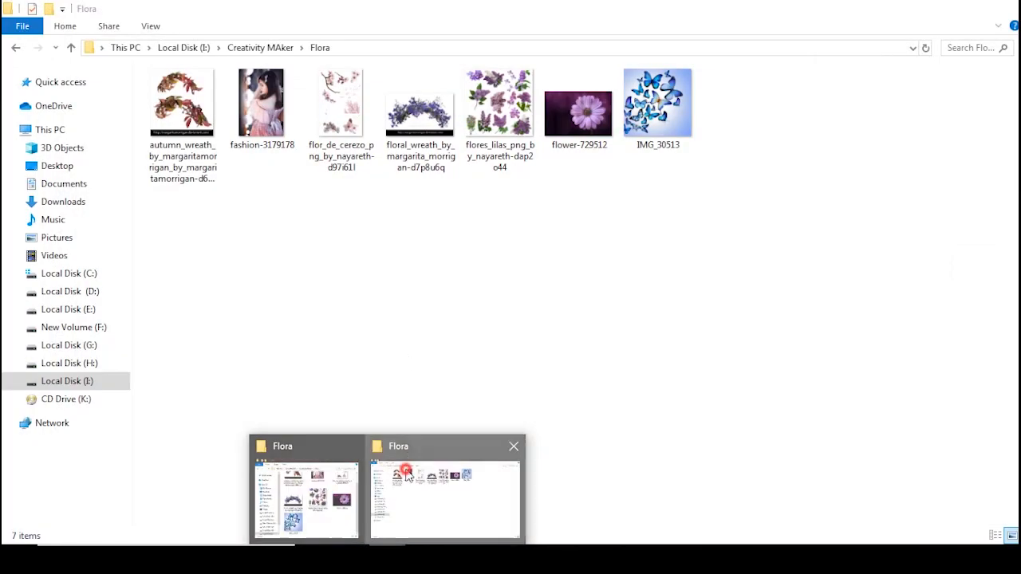
drag(280, 147, 485, 98)
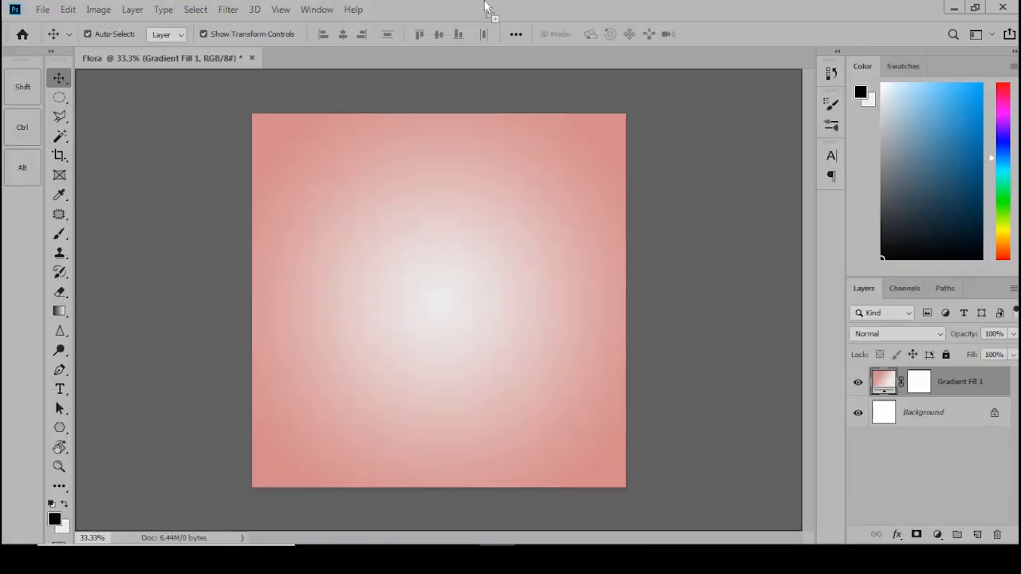
- Trace a Pen tool path around the woman's outline, from the skirt up around the head and back across the skirt
scroll(450, 182, up, 3)
key(p)
scroll(454, 200, down, 2)
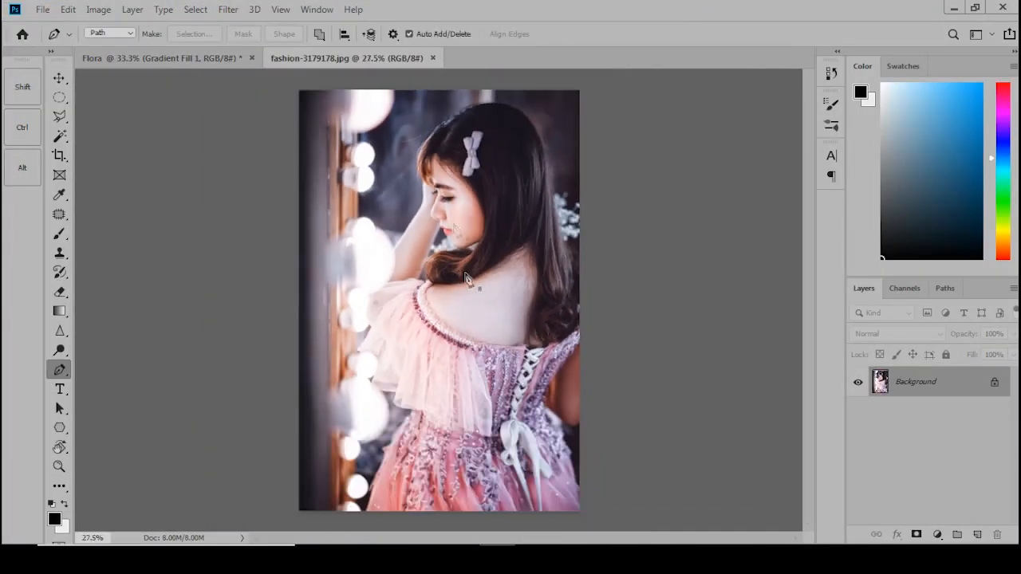
click(195, 469)
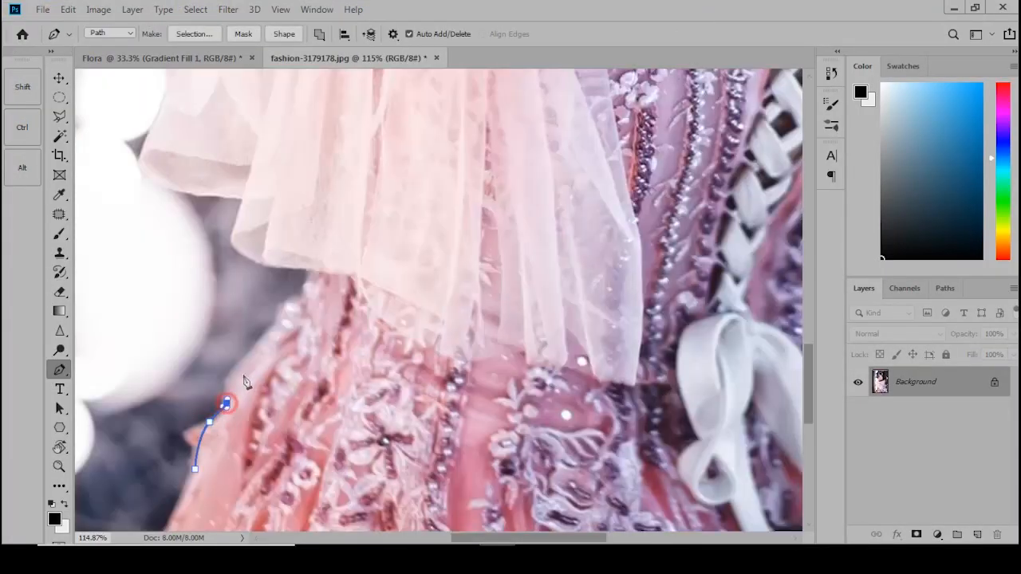
drag(256, 350, 262, 329)
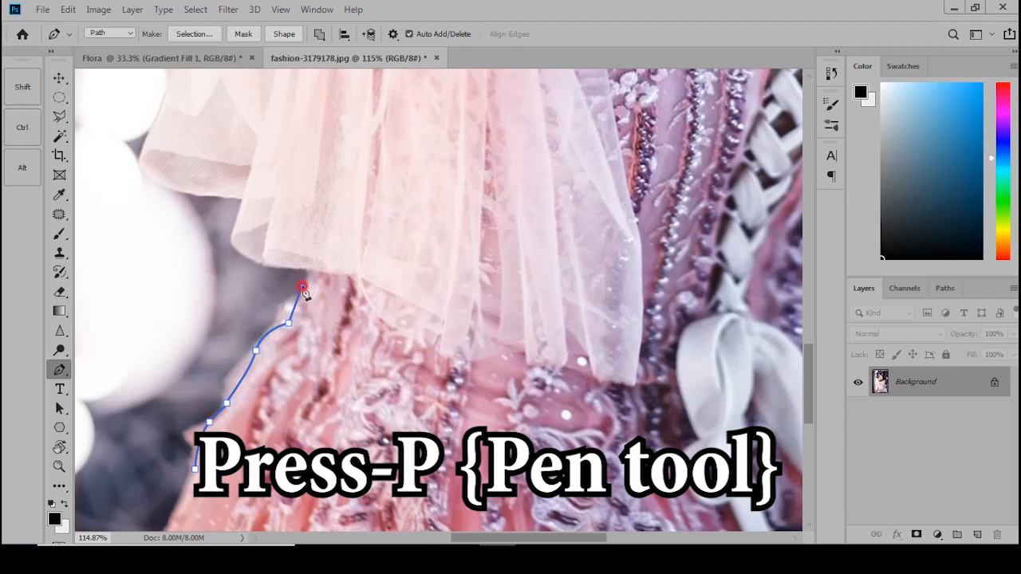
drag(301, 266, 395, 395)
drag(325, 359, 339, 325)
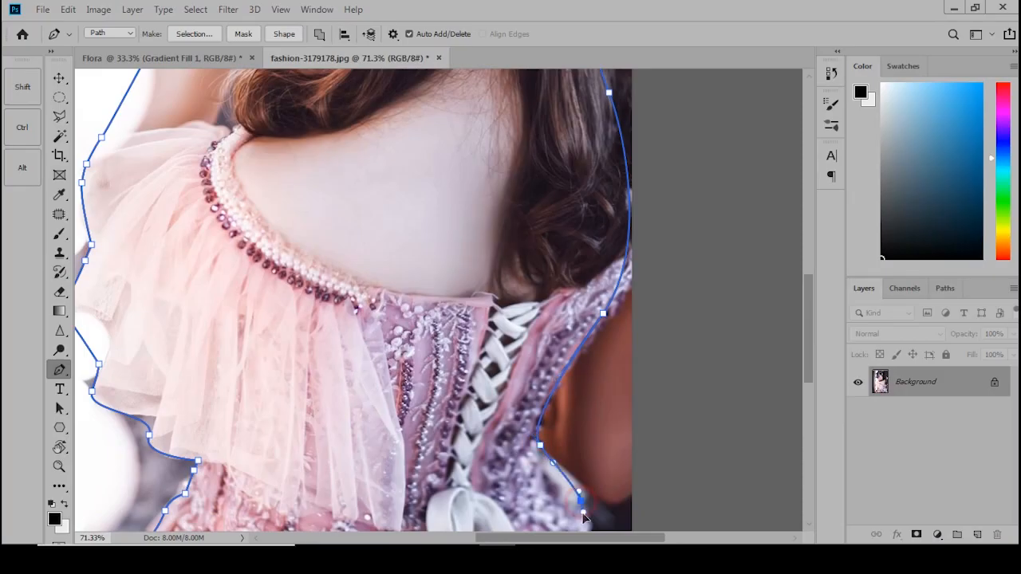
drag(585, 518, 588, 410)
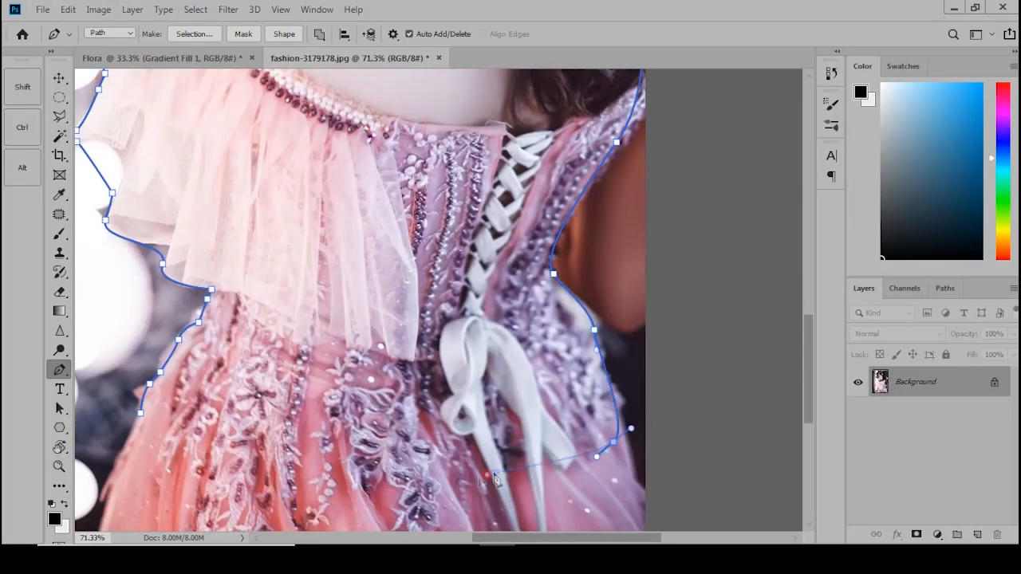
click(179, 436)
- Turn the path into a feathered selection and copy the woman to a new layer
key(ctrl+Return)
key(shift+F6)
key(Return)
key(ctrl+j)
- Hide the photo's background layer and move the cut-out woman into the Flora document
scroll(121, 404, down, 1)
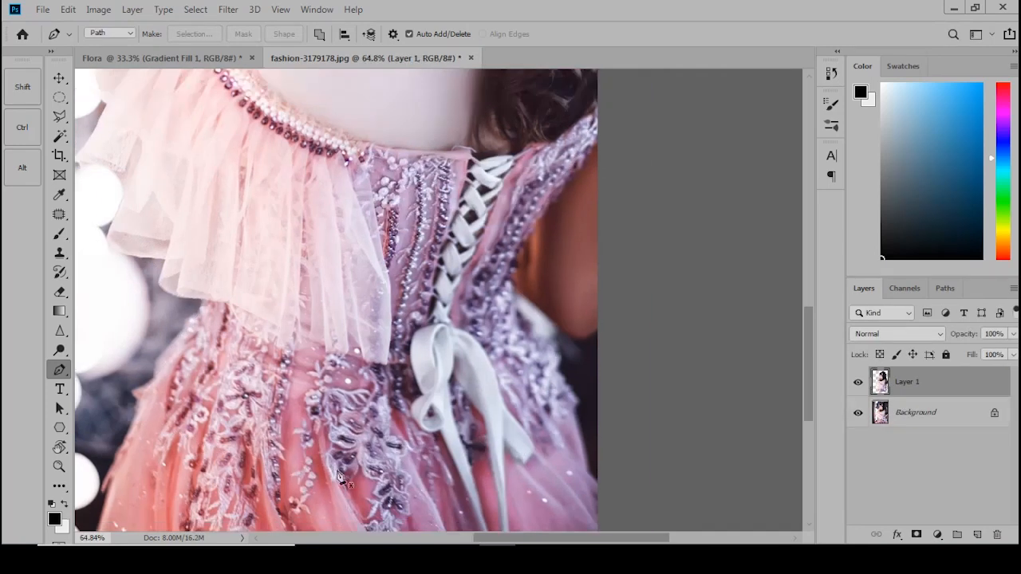
click(857, 413)
scroll(399, 335, down, 4)
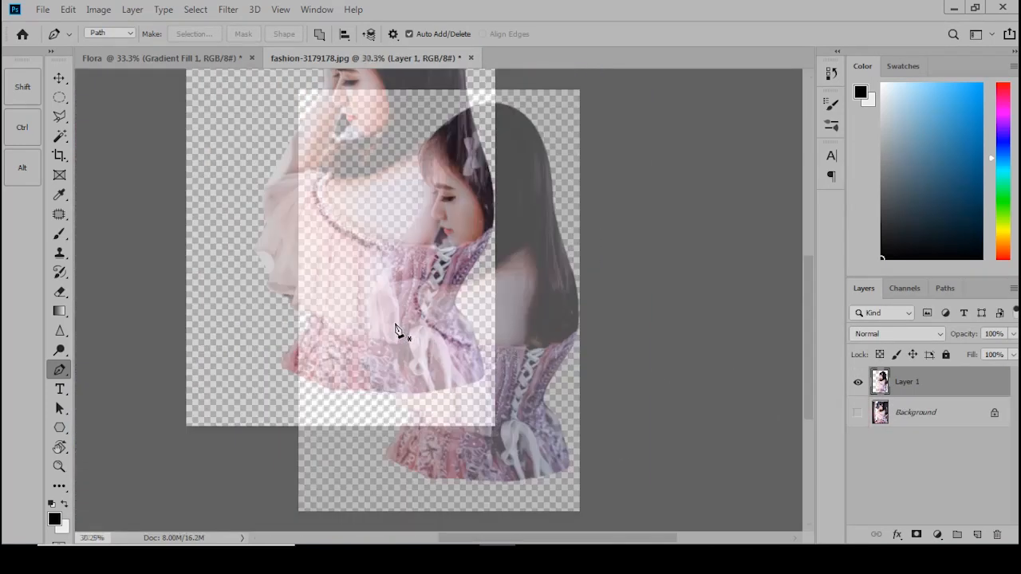
click(59, 77)
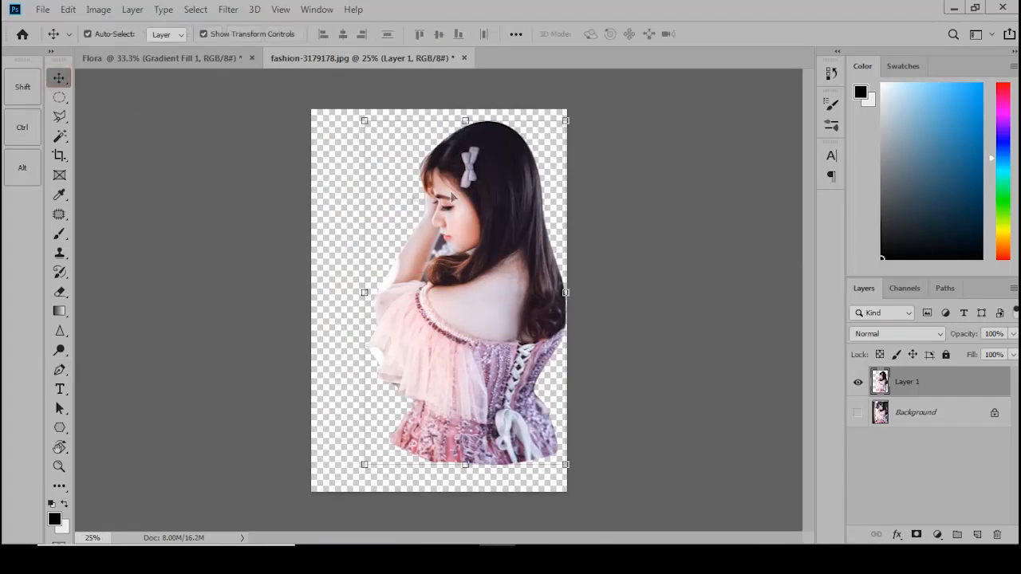
scroll(452, 196, up, 5)
drag(491, 197, 429, 234)
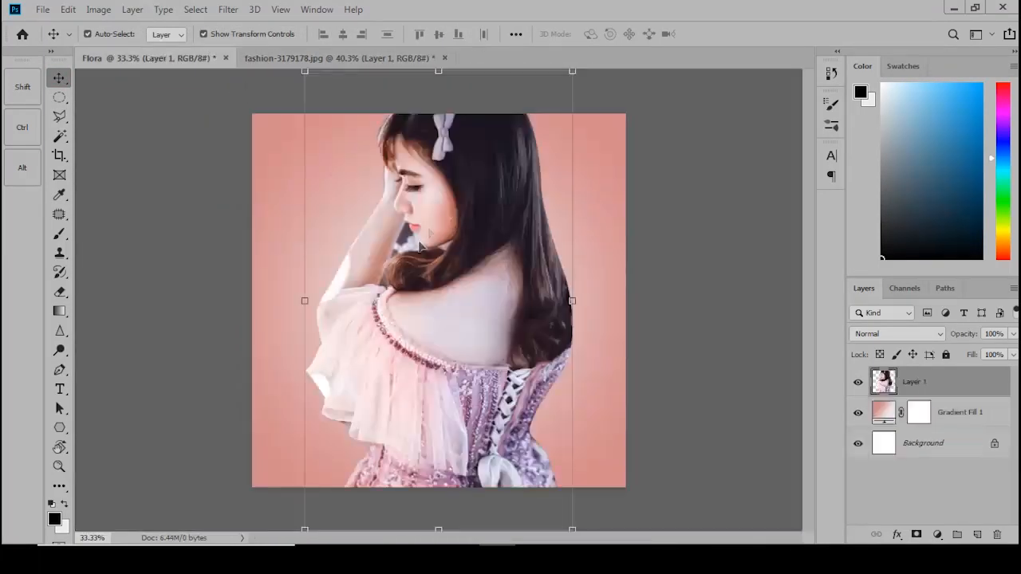
- Convert the woman's layer to a smart object and scale it down so the whole figure sits centred on the gradient
right_click(945, 383)
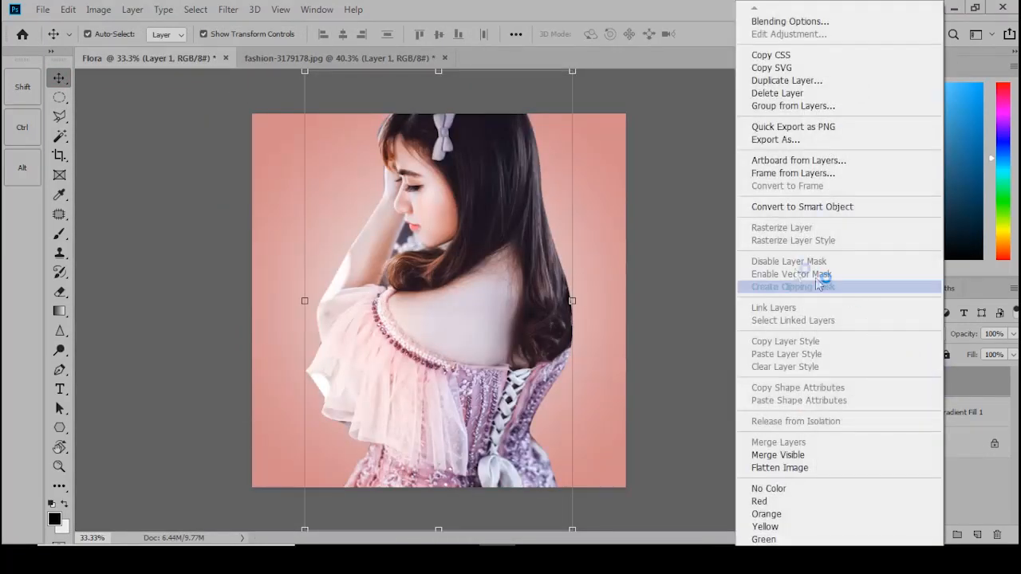
click(786, 209)
scroll(438, 300, down, 3)
key(ctrl+t)
drag(512, 429, 455, 387)
scroll(455, 387, up, 3)
drag(460, 295, 460, 319)
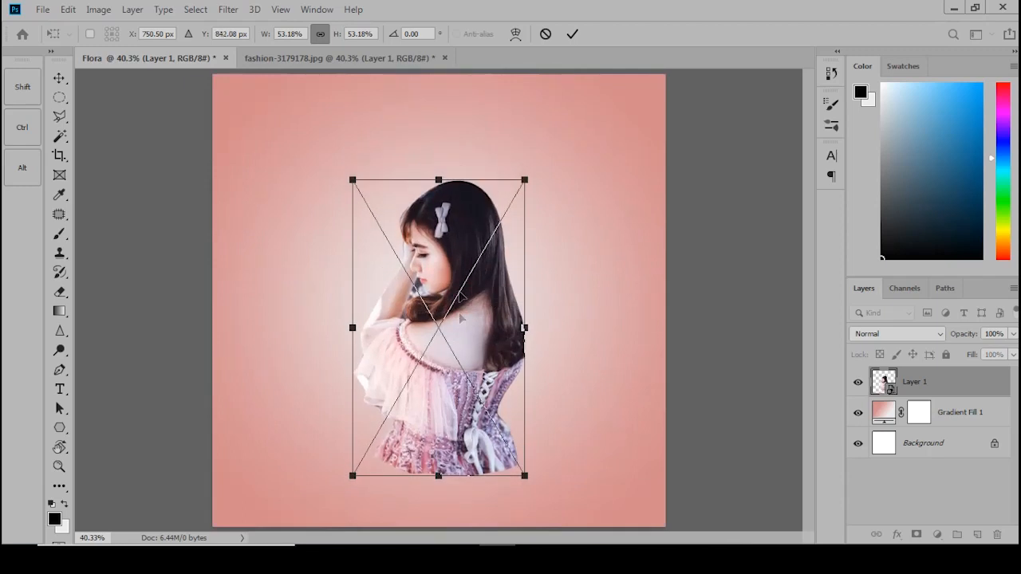
key(Return)
- Add a layer mask to the woman and refine the hair edge along the forehead and crown in Select and Mask
scroll(409, 220, up, 14)
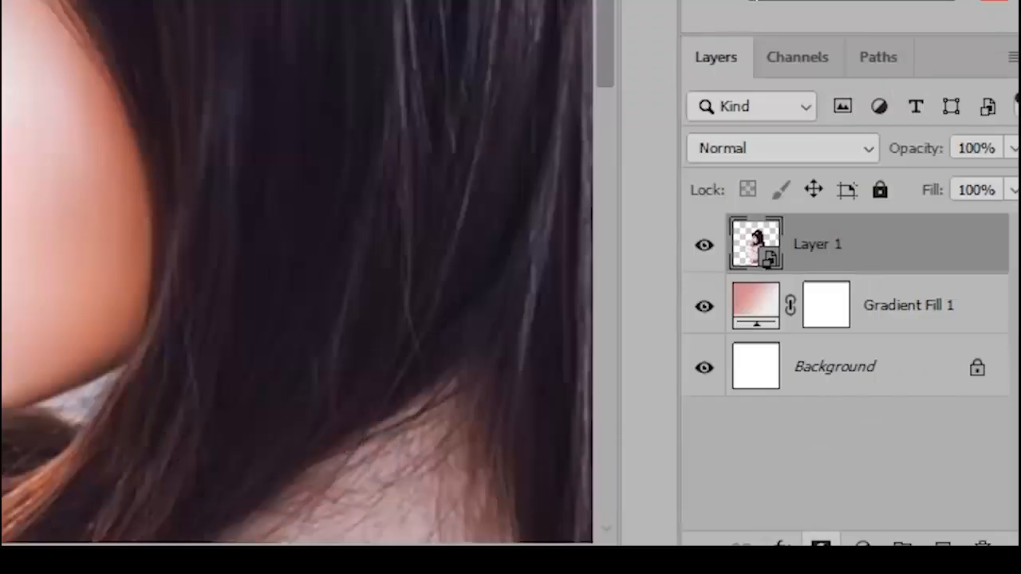
click(915, 534)
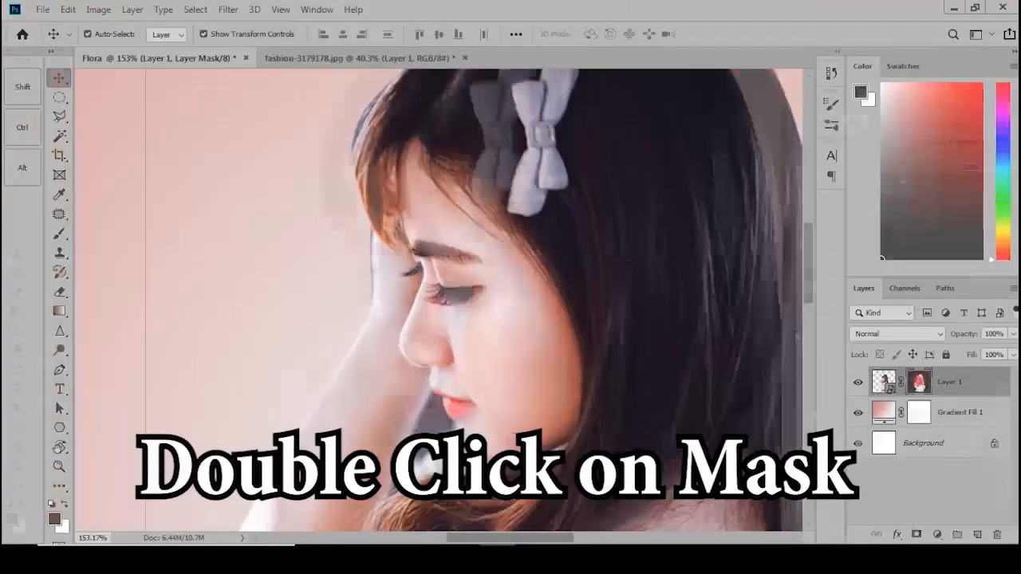
double_click(826, 244)
scroll(342, 276, up, 6)
drag(323, 151, 271, 297)
drag(262, 338, 262, 383)
mouse_move(307, 321)
mouse_down()
mouse_move(350, 289)
mouse_move(408, 200)
mouse_move(449, 188)
mouse_up()
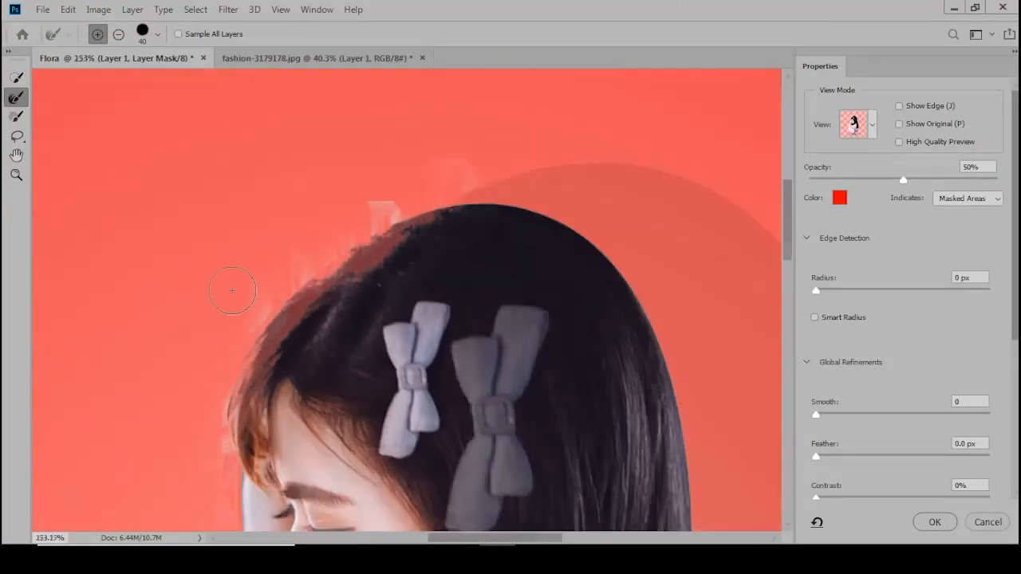
- Refine the mask between the face, arm and hair curl and along the sleeve ruffle, and apply the refinement
scroll(433, 296, down, 3)
mouse_move(239, 351)
mouse_down()
mouse_move(227, 391)
mouse_move(216, 377)
mouse_up()
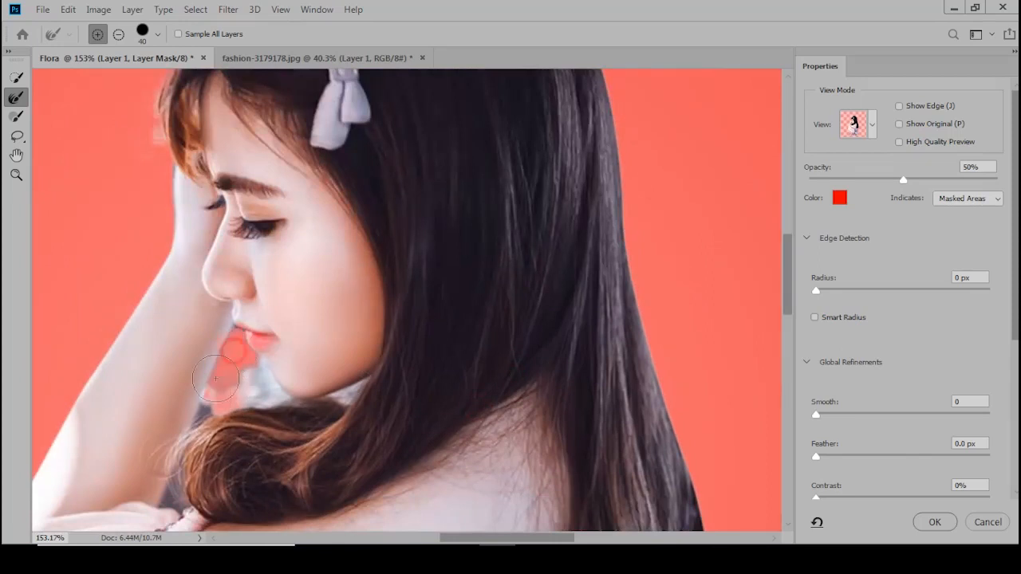
drag(172, 496, 183, 473)
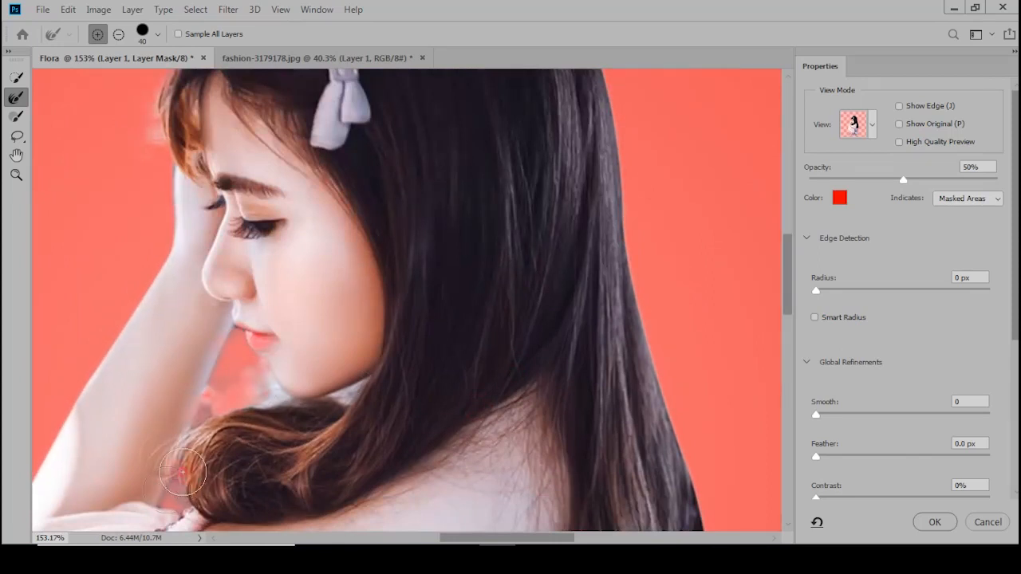
scroll(335, 339, down, 3)
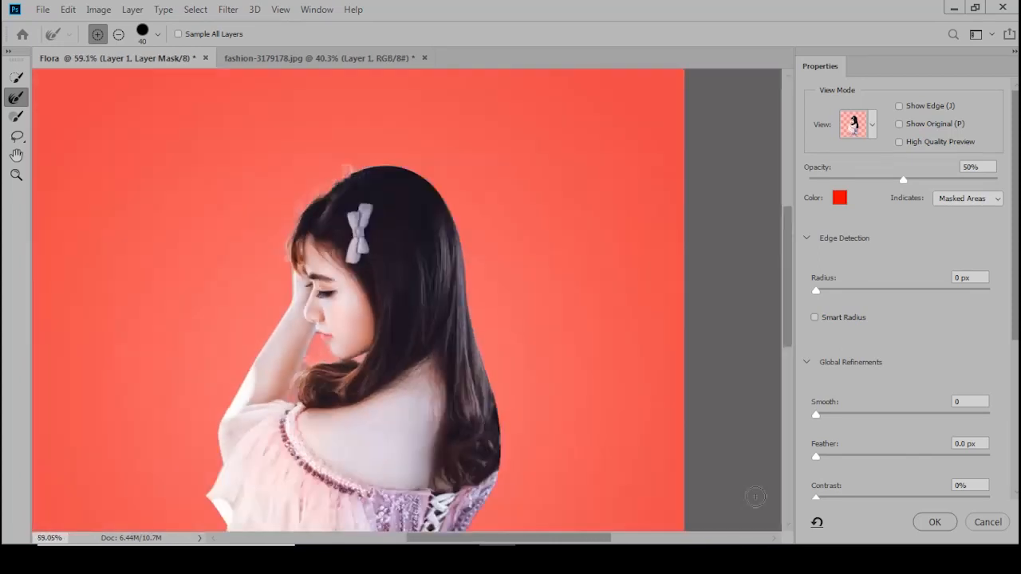
scroll(214, 443, up, 2)
scroll(255, 454, down, 4)
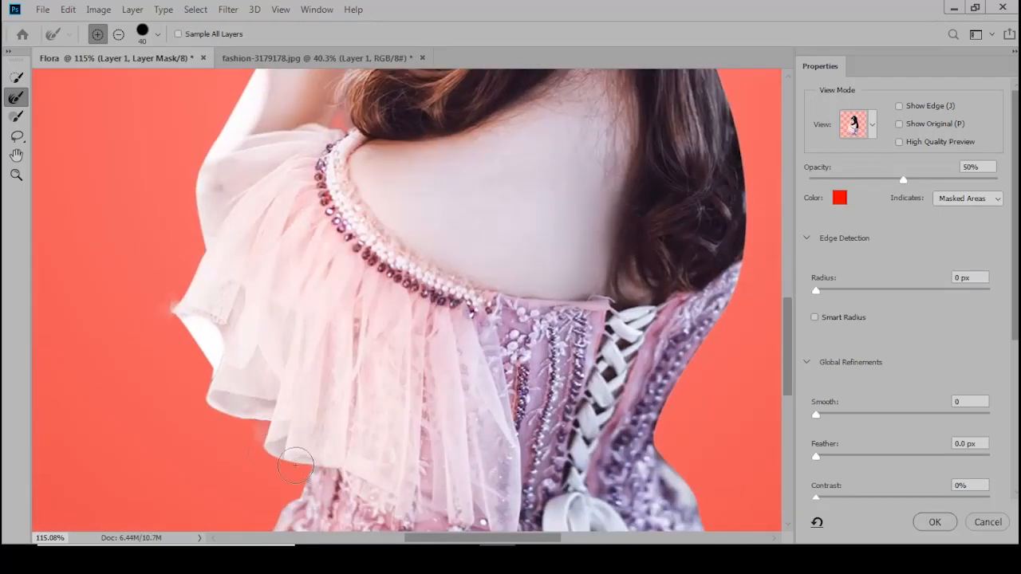
scroll(295, 465, up, 4)
click(934, 522)
scroll(458, 273, down, 5)
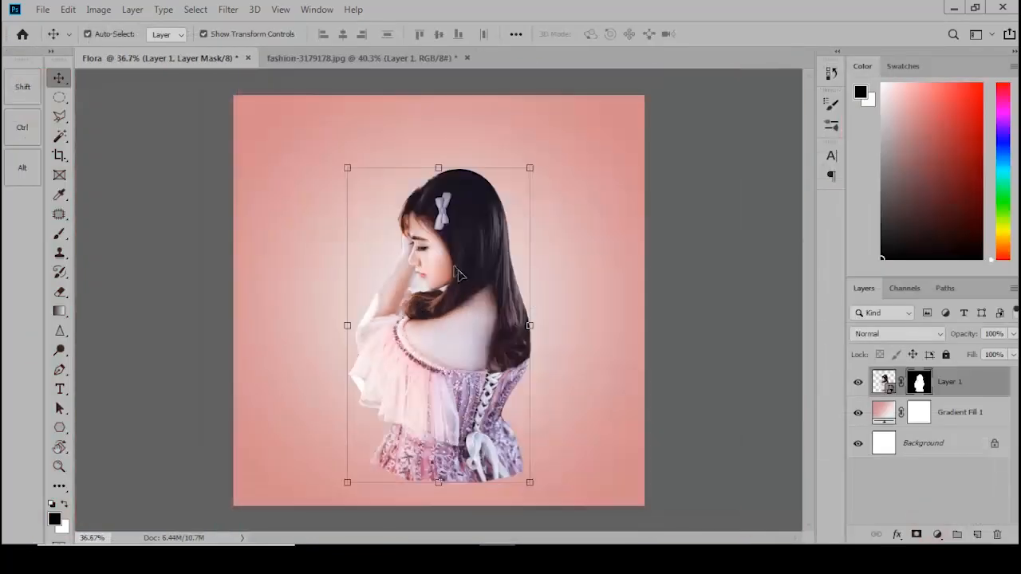
- Open the flower-729512 image and select the whole flower with the Quick Selection tool
click(387, 558)
drag(577, 116, 495, 8)
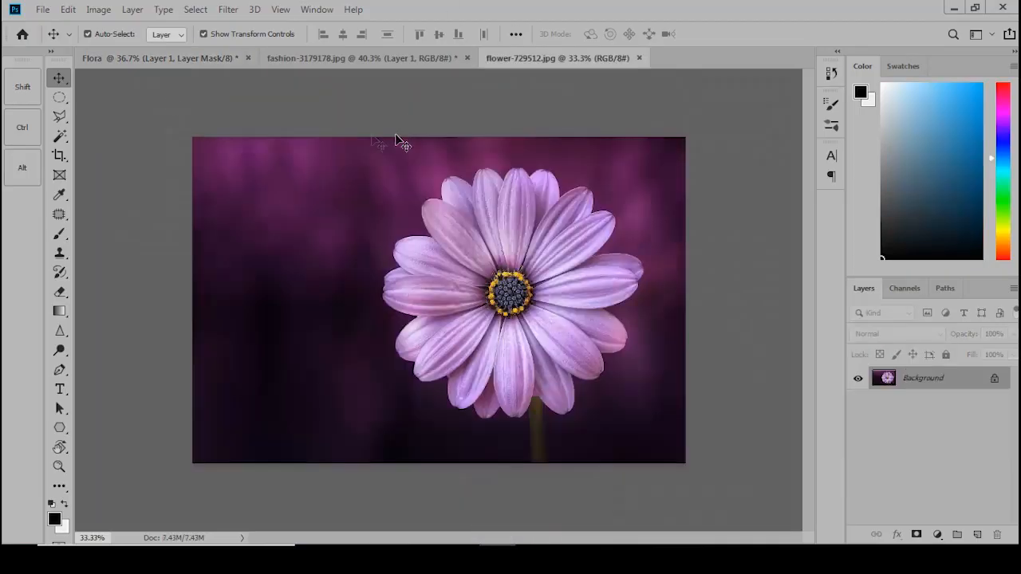
right_click(81, 249)
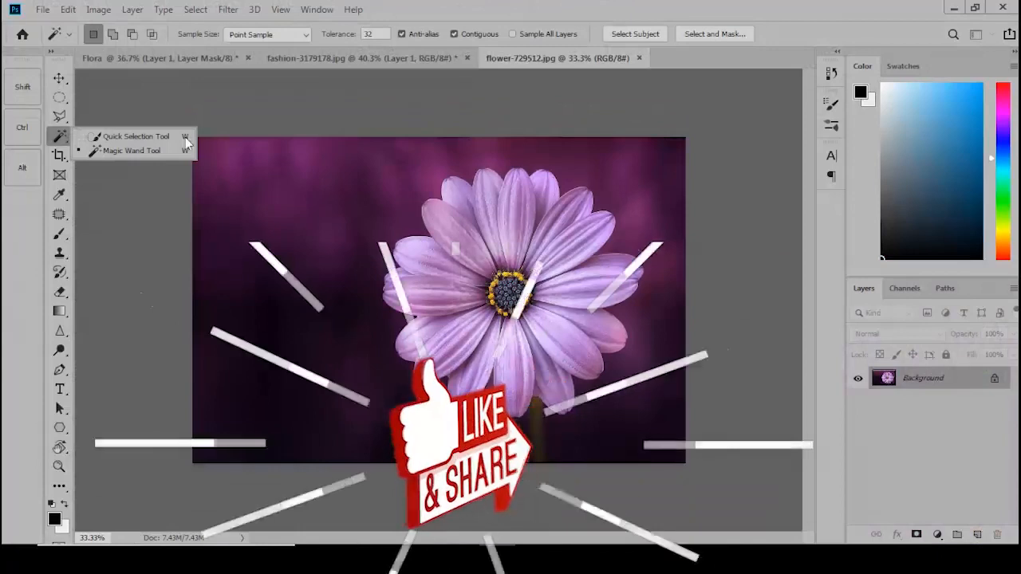
click(180, 137)
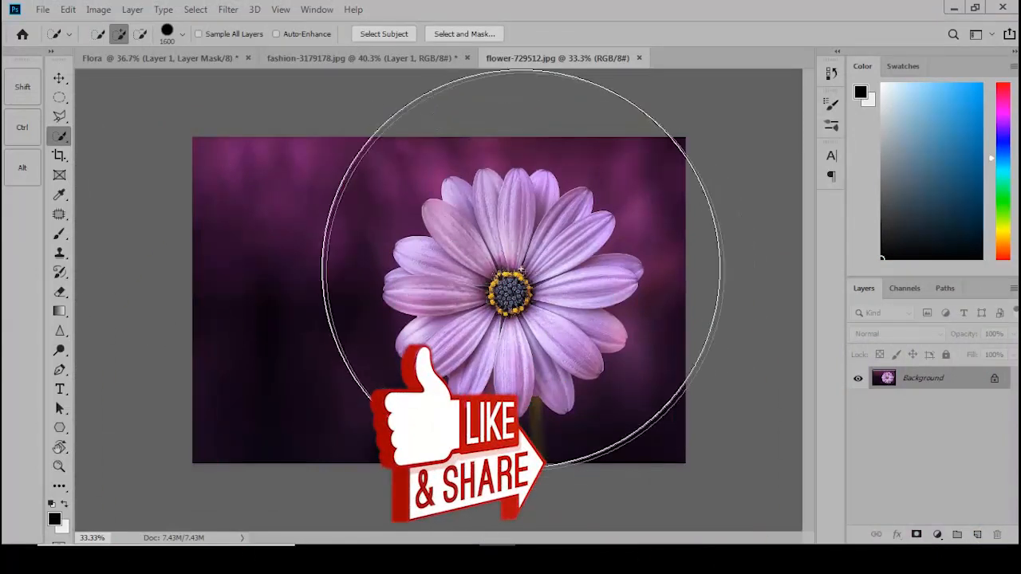
click(510, 275)
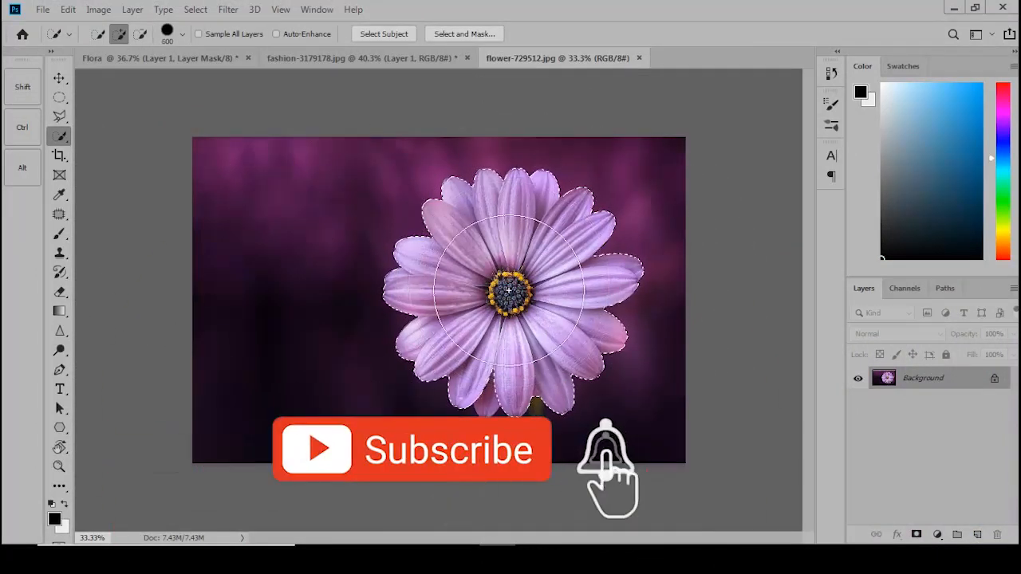
scroll(510, 271, up, 3)
scroll(510, 327, up, 3)
- Feather the flower selection, copy it to a new layer and hide the background layer
key(shift+F6)
key(Return)
key(ctrl+j)
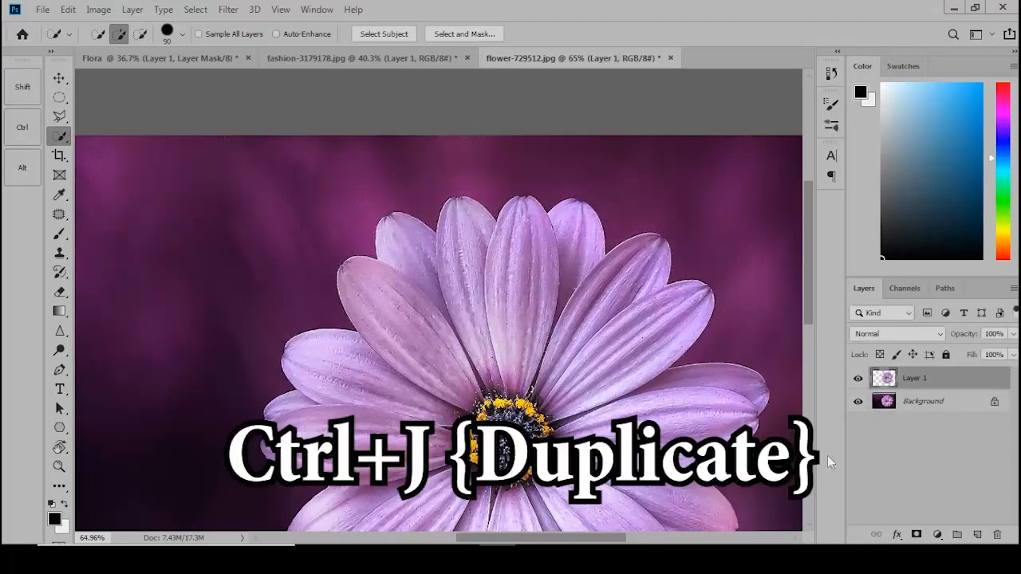
click(857, 401)
key(ctrl+0)
- Move the cut-out flower into the Flora document and convert its layer to a smart object
key(v)
drag(526, 303, 447, 319)
right_click(905, 390)
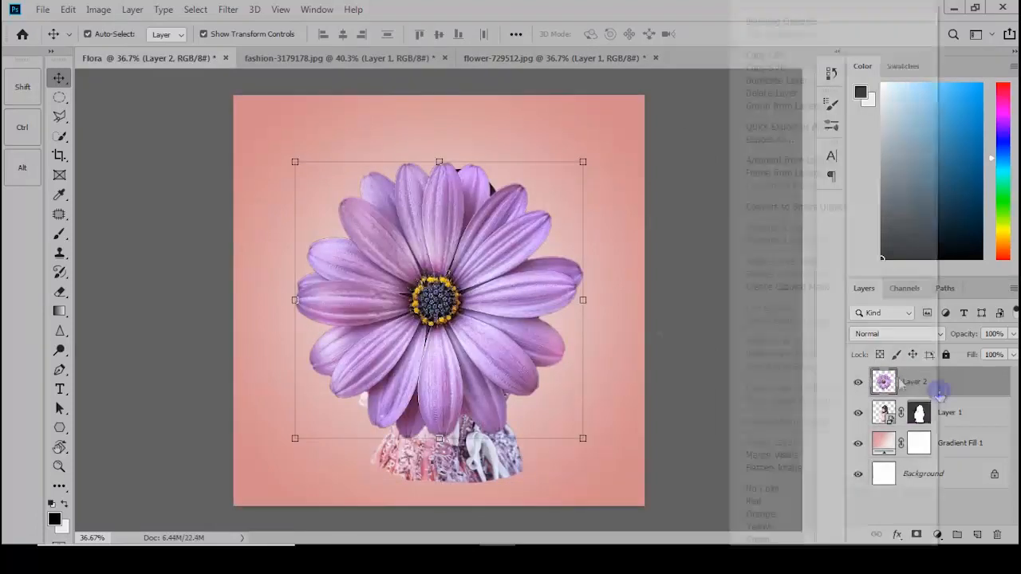
click(763, 208)
- Scale the flower down to hair-clip size and place it over the bow in the woman's hair
drag(583, 438, 472, 333)
scroll(465, 297, up, 2)
scroll(465, 297, up, 2)
drag(484, 369, 456, 342)
drag(427, 307, 447, 128)
scroll(451, 139, up, 3)
drag(460, 169, 473, 269)
drag(461, 212, 465, 225)
drag(530, 315, 522, 307)
key(Return)
scroll(515, 289, down, 4)
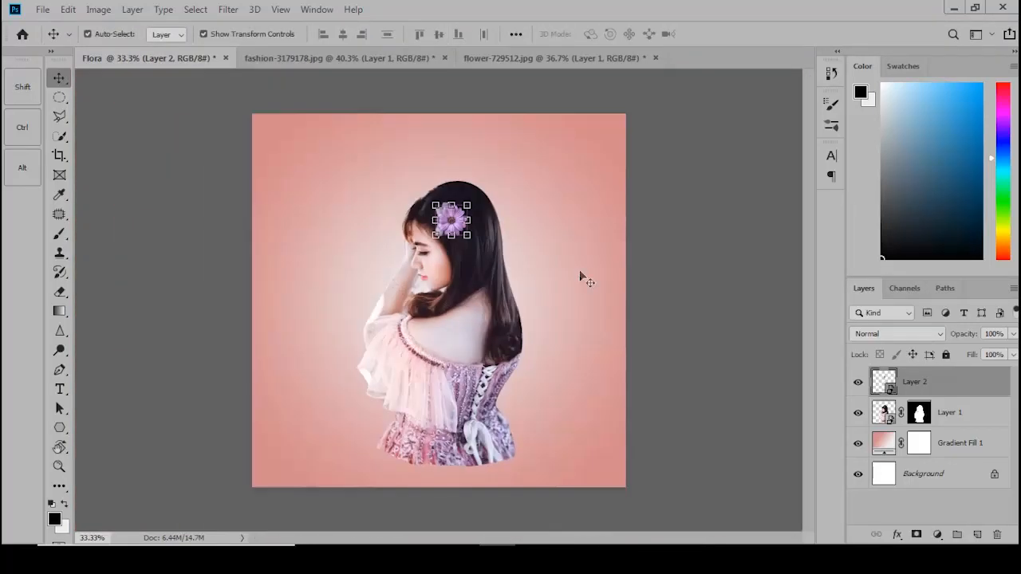
- Recolour the gradient fill's outer colour stop to pink #e1a1bb, sampled from the woman's dress
click(915, 446)
double_click(883, 442)
click(779, 238)
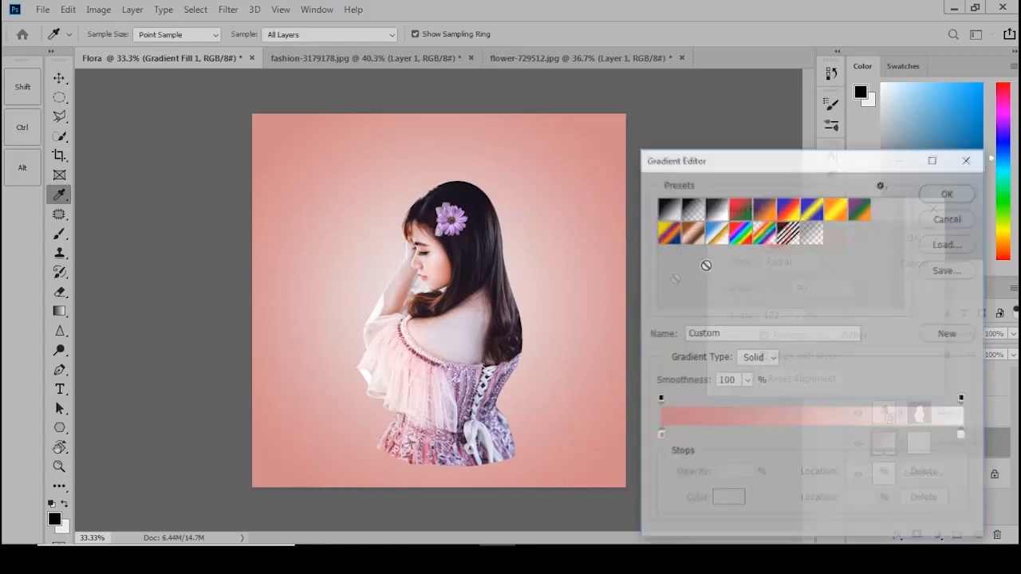
click(724, 497)
click(473, 405)
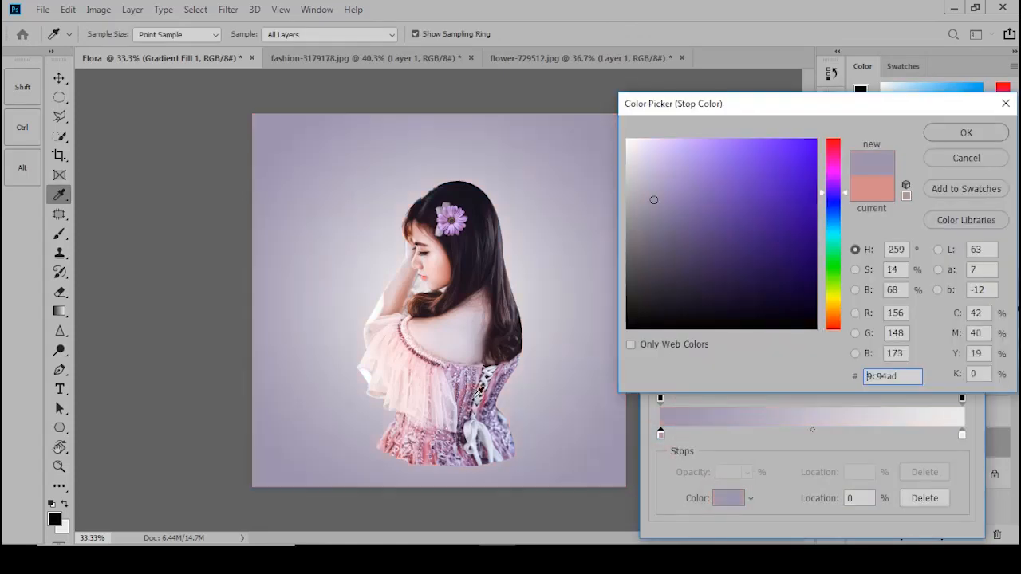
click(469, 402)
click(461, 418)
click(429, 435)
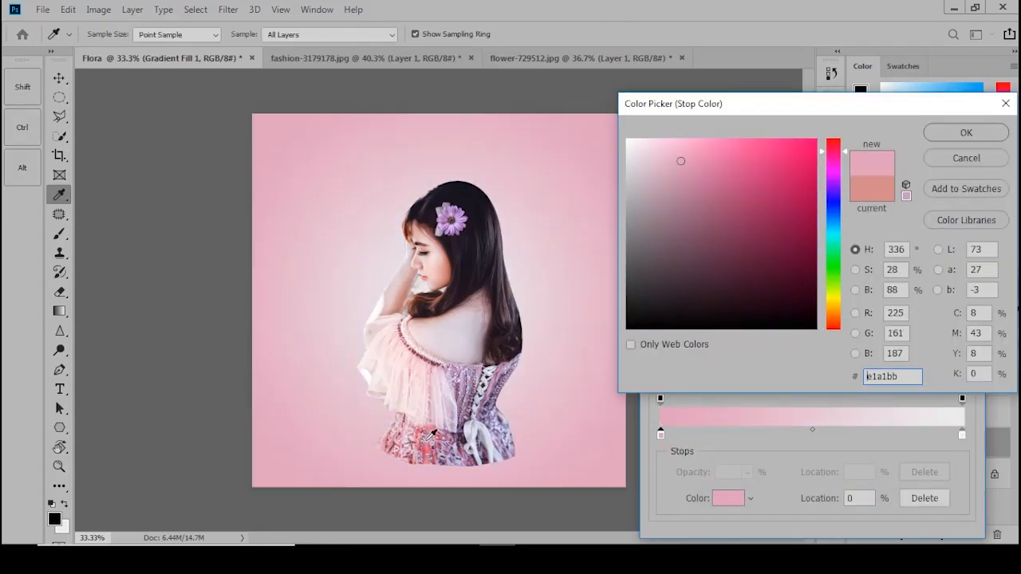
click(964, 137)
click(949, 193)
click(914, 238)
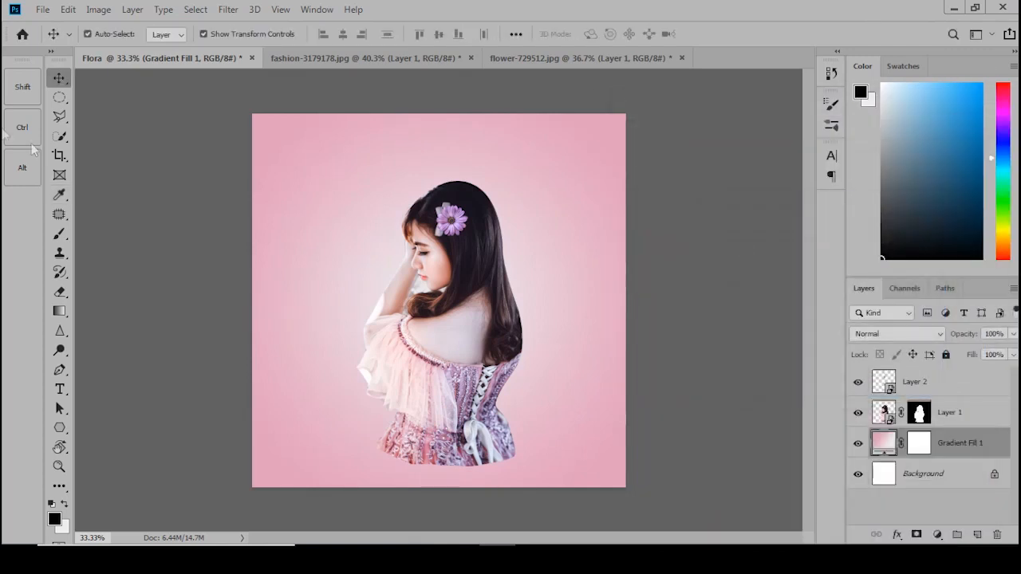
click(152, 230)
- Duplicate the hair flower and place a smaller copy on the long hair behind the woman's shoulder
scroll(400, 242, up, 9)
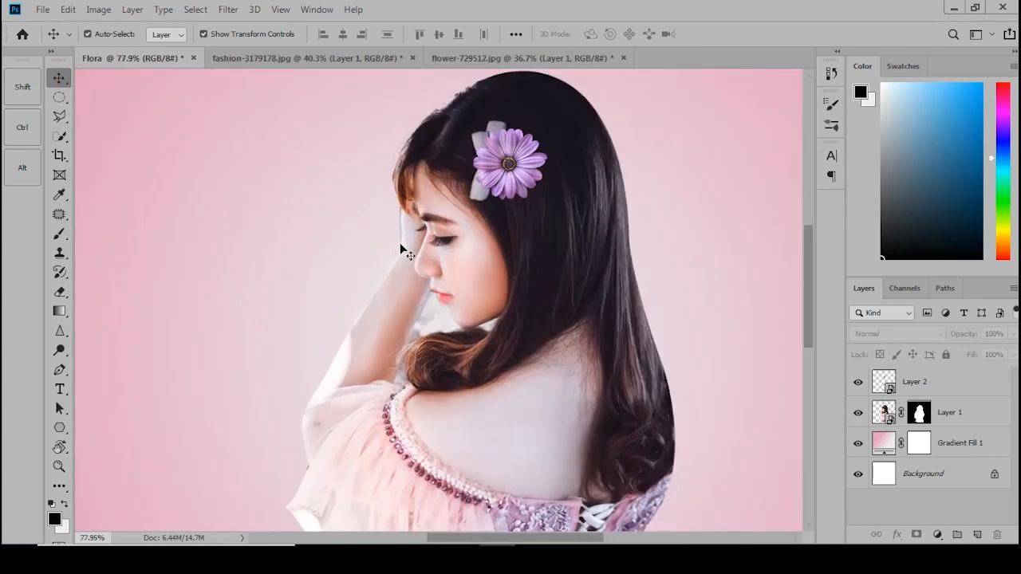
scroll(449, 253, down, 2)
click(488, 182)
key(ctrl+j)
drag(498, 191, 594, 285)
key(Return)
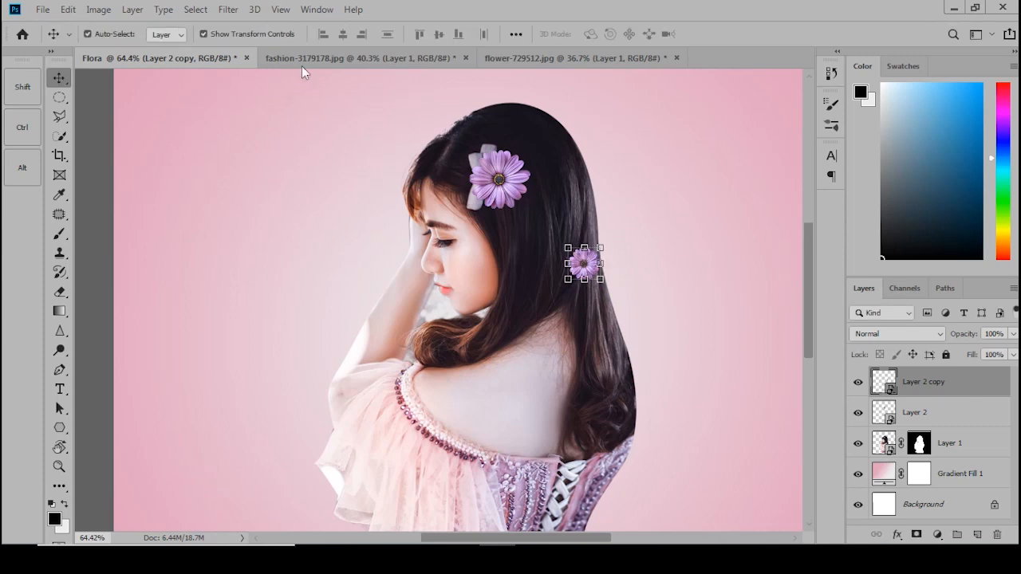
- Liquify the small flower copy on the long hair into a wavy streak sweeping up and away, using a size 70 brush
click(229, 9)
click(306, 127)
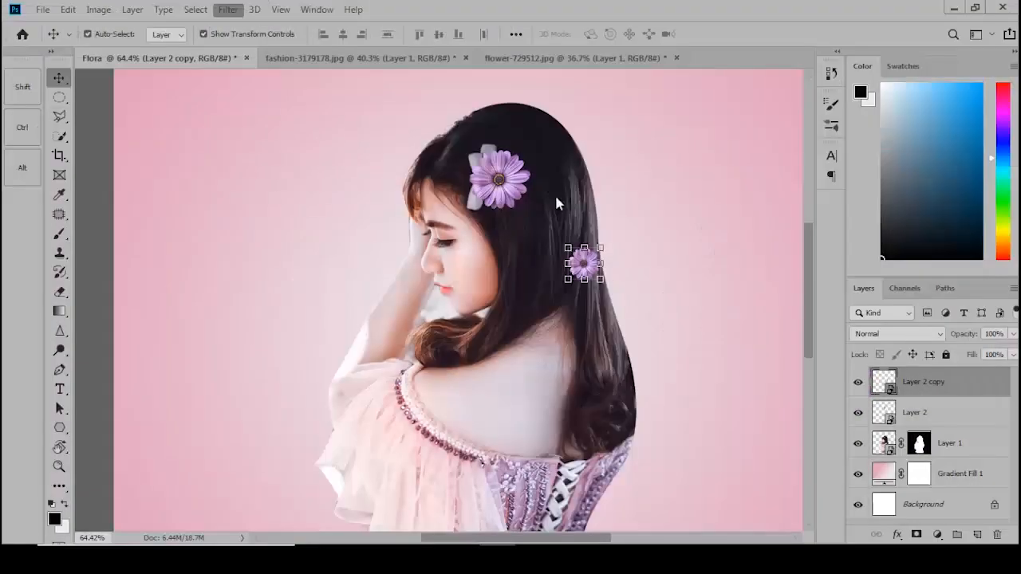
scroll(451, 224, up, 5)
drag(400, 252, 436, 230)
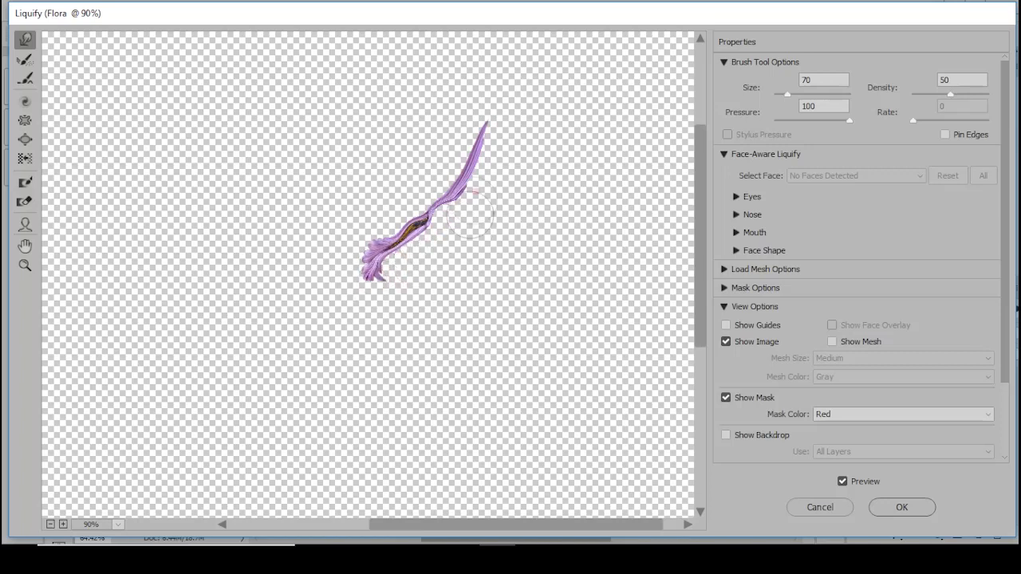
click(899, 514)
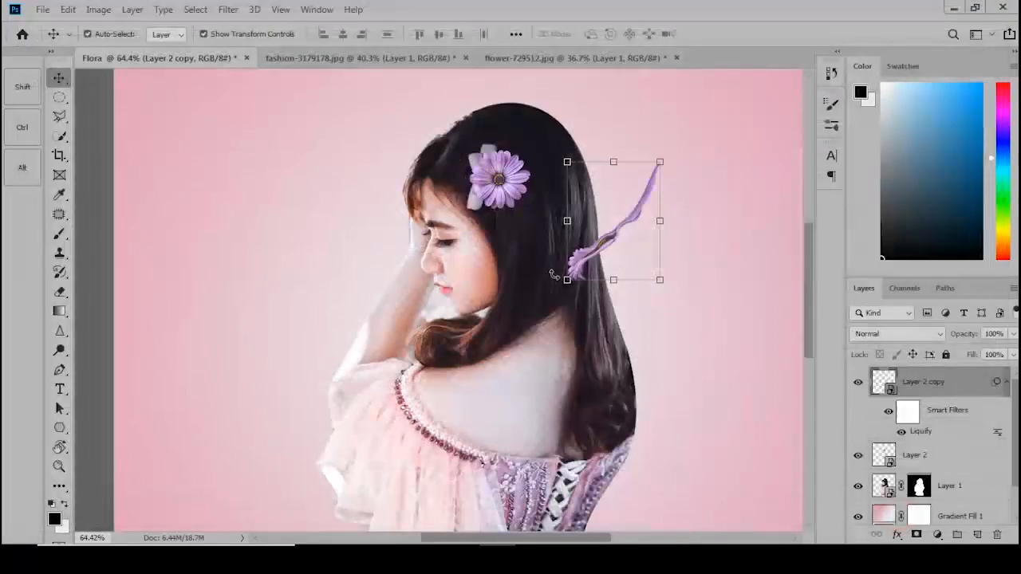
- Add three more small copies of the hair flower down the long hair and Liquify them into outward-flowing wavy streaks
click(510, 189)
key(ctrl+j)
mouse_move(510, 189)
mouse_down()
mouse_move(570, 248)
mouse_move(608, 350)
mouse_up()
key(Return)
click(225, 10)
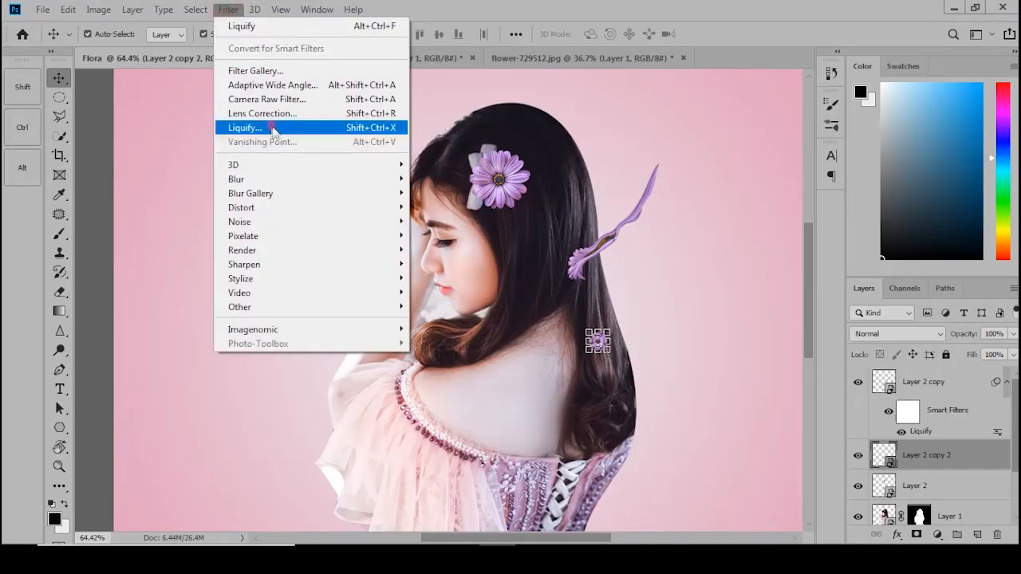
click(273, 130)
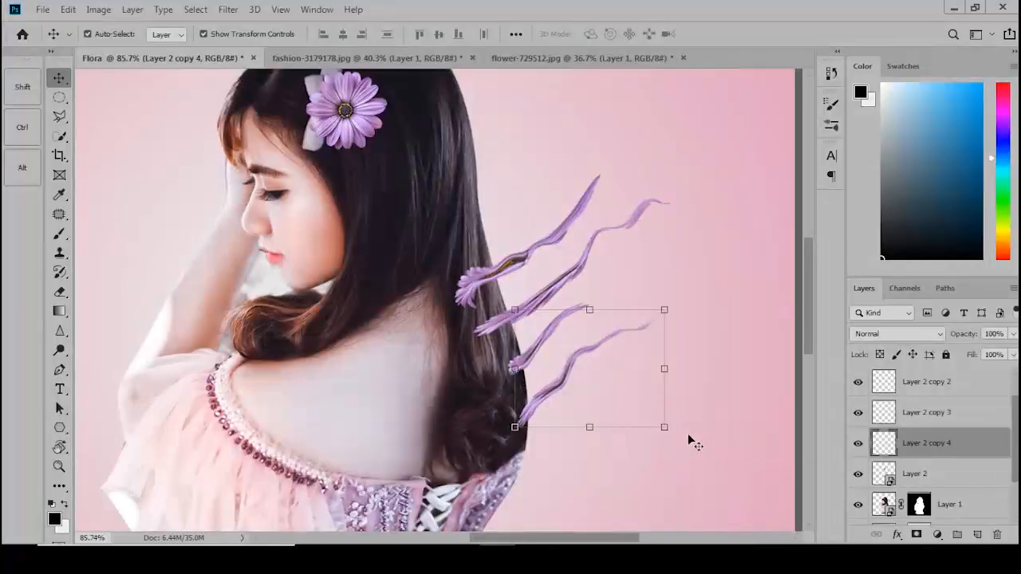
- Duplicate the four purple streaks, flip the copies horizontally, then scale and place them in front of the woman's face and arm
shift+click(933, 385)
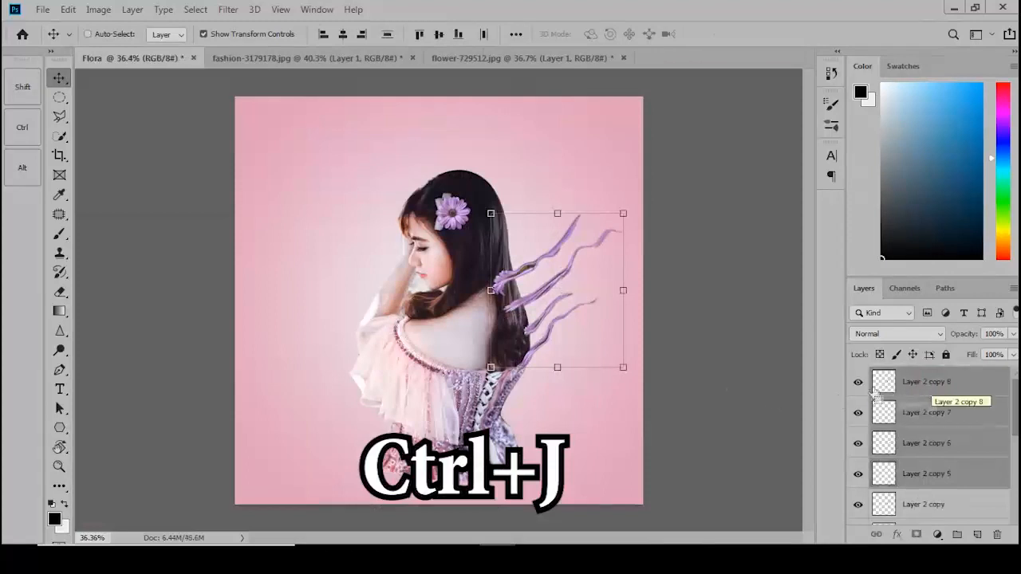
key(ctrl+t)
right_click(622, 291)
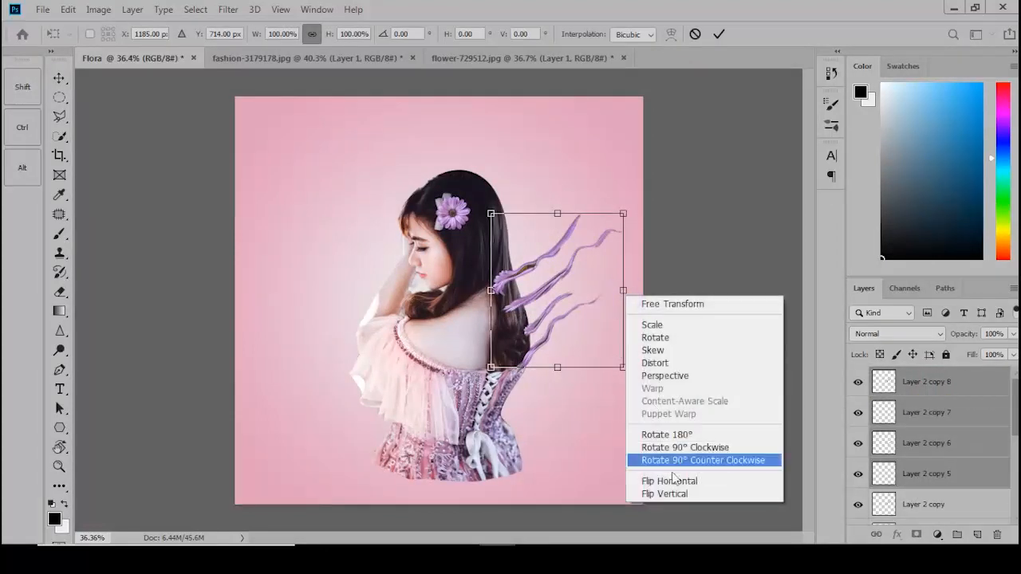
click(673, 479)
drag(584, 316, 357, 316)
drag(418, 402, 387, 419)
drag(356, 322, 387, 286)
key(Return)
- Group the four flipped streak layers, and put the four original streak layers into a second group
key(ctrl+g)
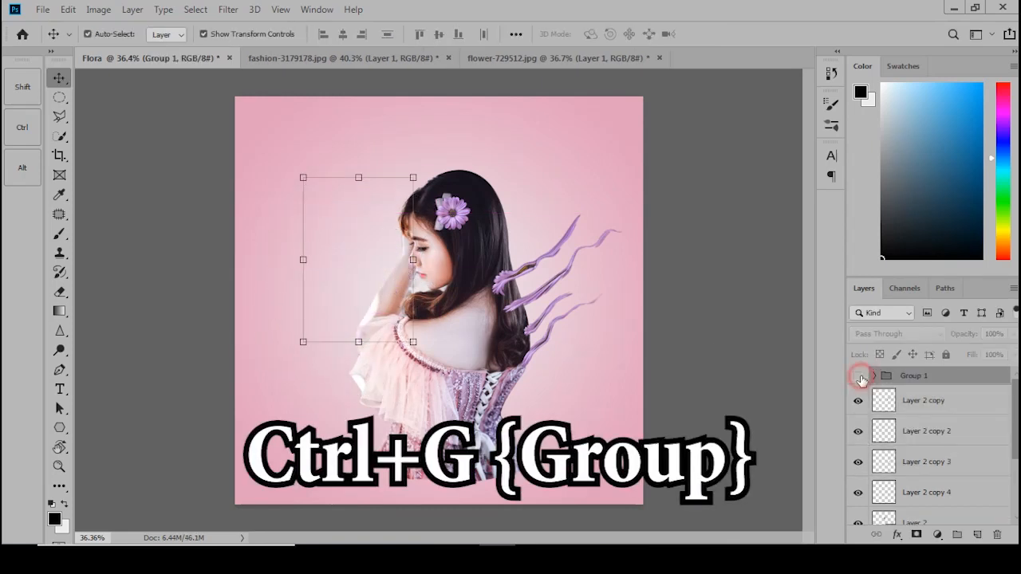
click(928, 405)
scroll(928, 412, down, 2)
shift+click(929, 458)
key(ctrl+g)
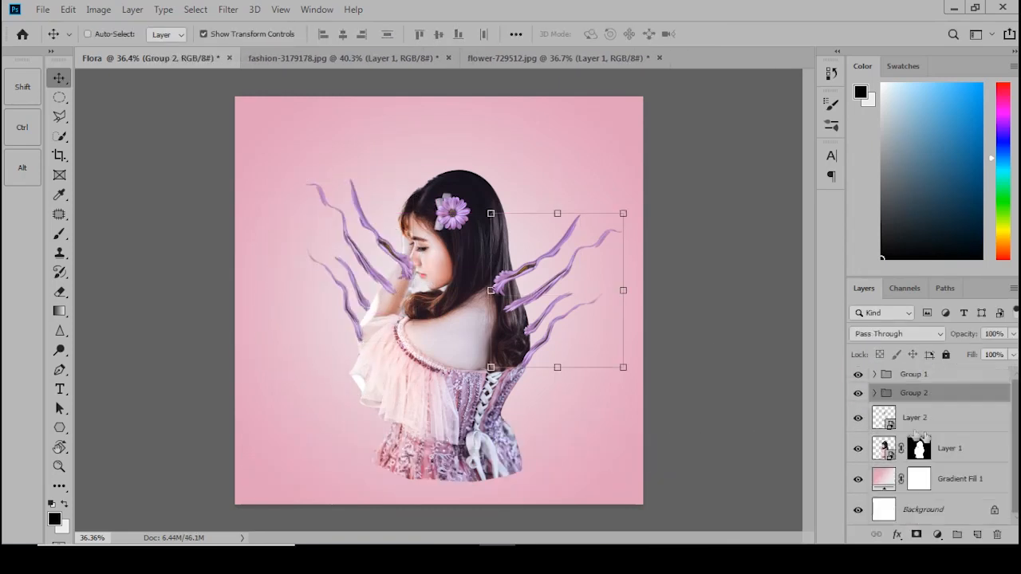
- Add a layer mask to each streak group and brush in black over the streak ends overlapping the woman's hair, arm and sleeve
scroll(429, 257, up, 3)
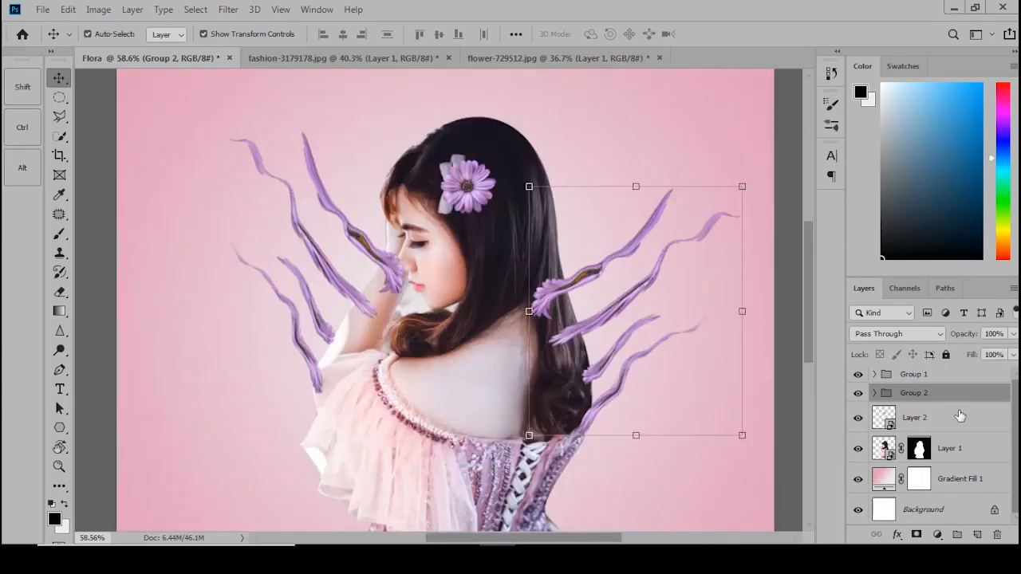
click(917, 534)
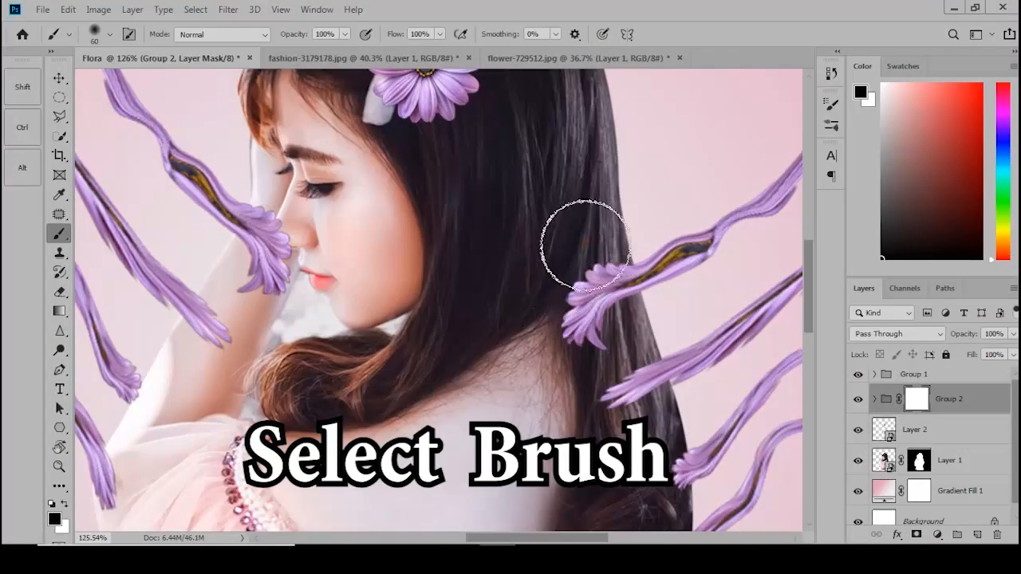
mouse_move(585, 244)
mouse_down()
mouse_move(593, 284)
mouse_move(596, 263)
mouse_move(606, 290)
mouse_move(582, 302)
mouse_move(578, 335)
mouse_up()
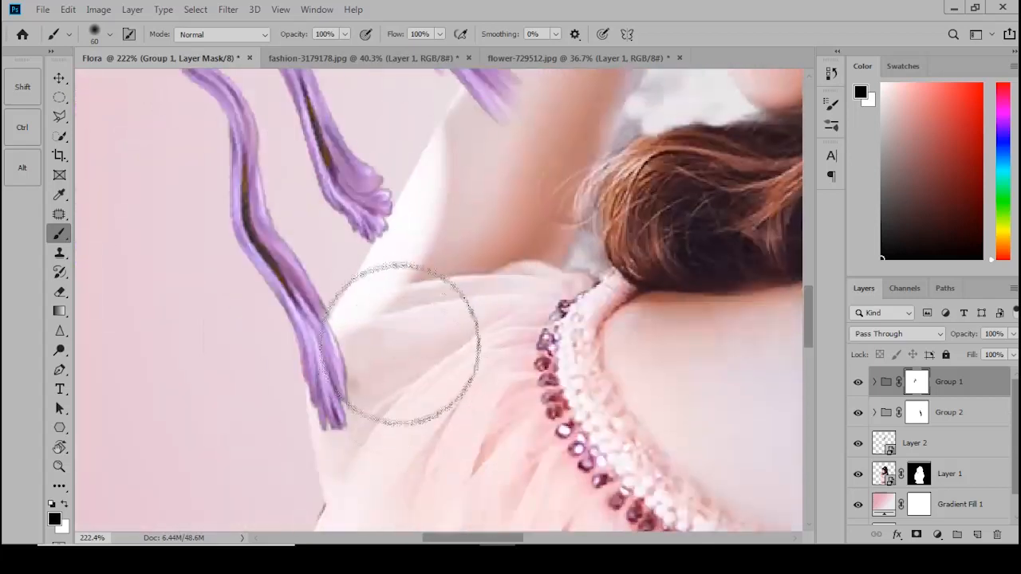
mouse_move(390, 344)
mouse_down()
mouse_move(369, 360)
mouse_move(358, 426)
mouse_move(367, 399)
mouse_up()
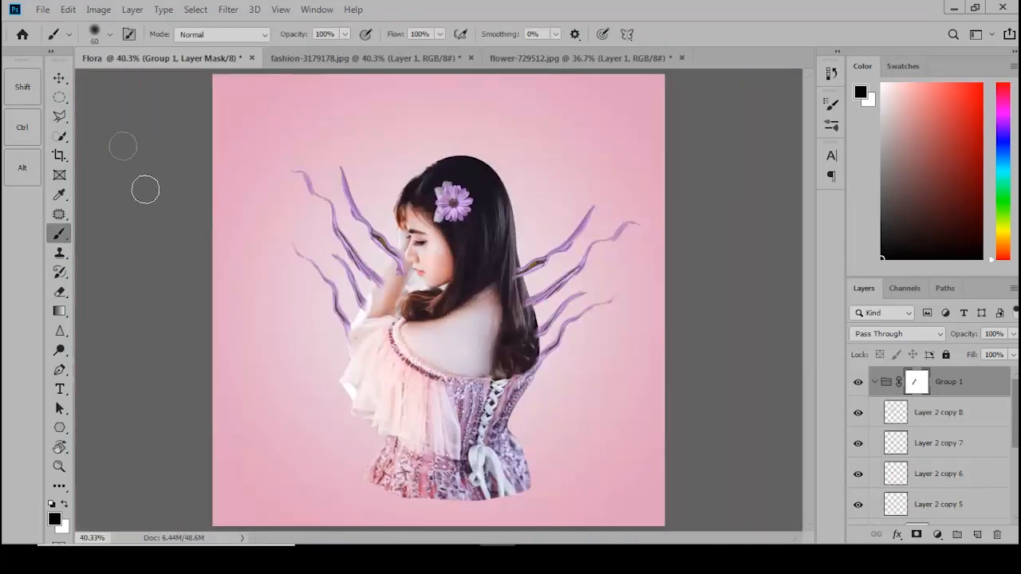
- Open the floral_wreath_by_margarita_morrigan-d7p8u6q image from the Flora folder in Photoshop
mouse_move(390, 559)
click(408, 498)
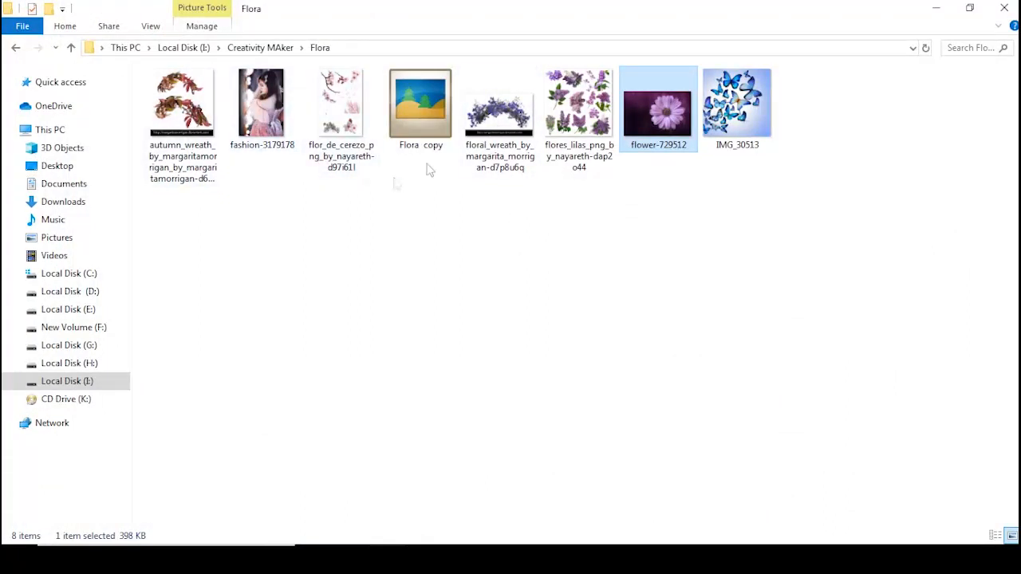
double_click(500, 116)
key(Escape)
drag(499, 166, 556, 10)
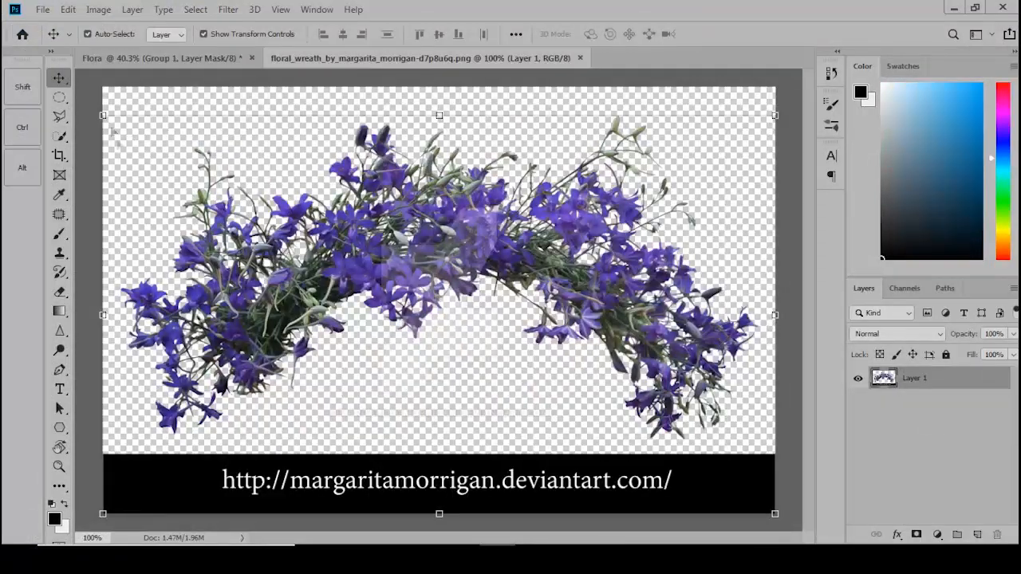
- Select the black web-address strip under the floral wreath with a rectangular marquee, delete it and deselect
click(59, 97)
scroll(152, 374, down, 2)
mouse_move(155, 403)
mouse_down()
mouse_move(752, 492)
mouse_move(730, 492)
mouse_up()
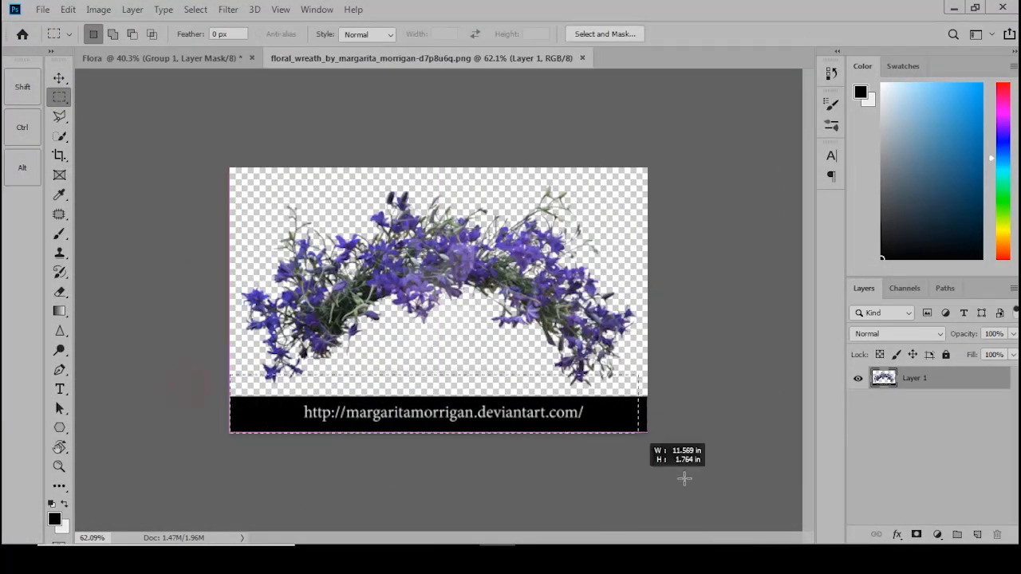
key(Delete)
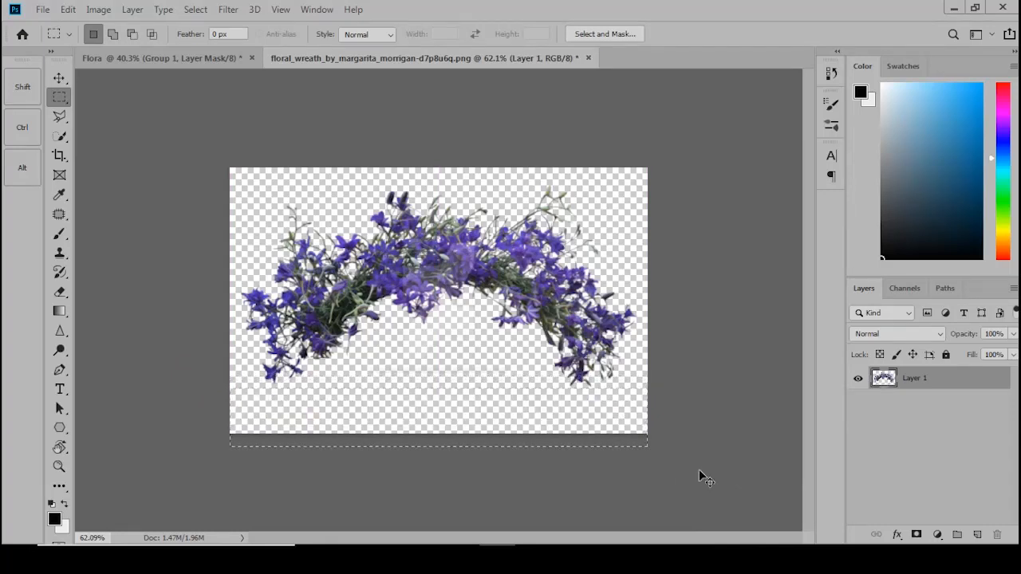
key(ctrl+d)
- Move the wreath into the Flora document, then scale and rotate it to curve around the woman's front arm and waist
key(v)
drag(487, 266, 430, 279)
drag(561, 400, 454, 78)
scroll(451, 305, up, 6)
drag(443, 350, 344, 432)
scroll(390, 391, down, 7)
drag(500, 409, 465, 393)
scroll(418, 370, up, 6)
drag(418, 369, 409, 428)
key(Return)
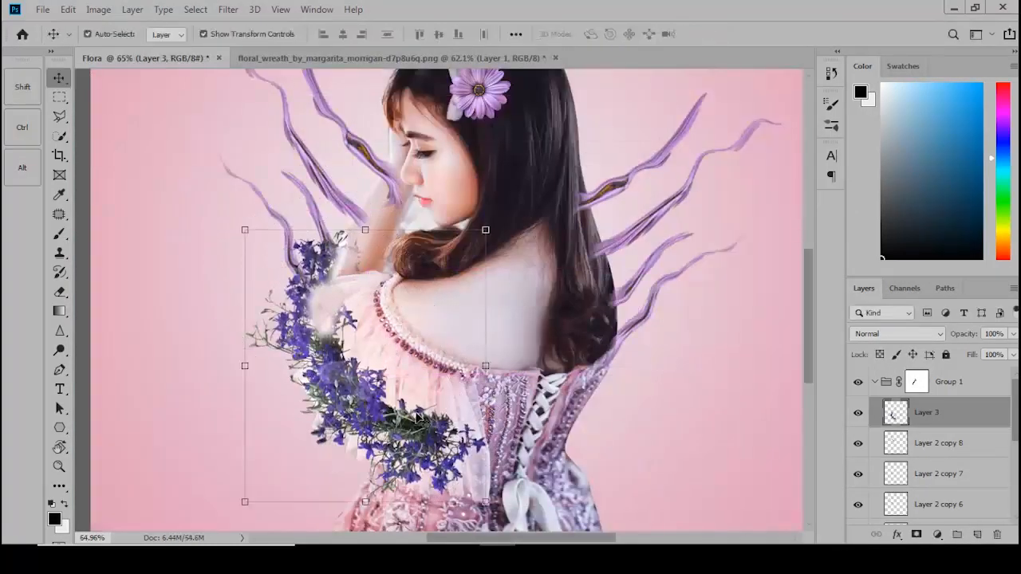
- Move the wreath layer above Group 1 and rotate the wreath by about 4.6° around the woman's arm
key(ctrl+])
drag(477, 487, 469, 510)
key(Return)
click(378, 460)
scroll(389, 433, down, 4)
drag(401, 458, 403, 453)
key(Return)
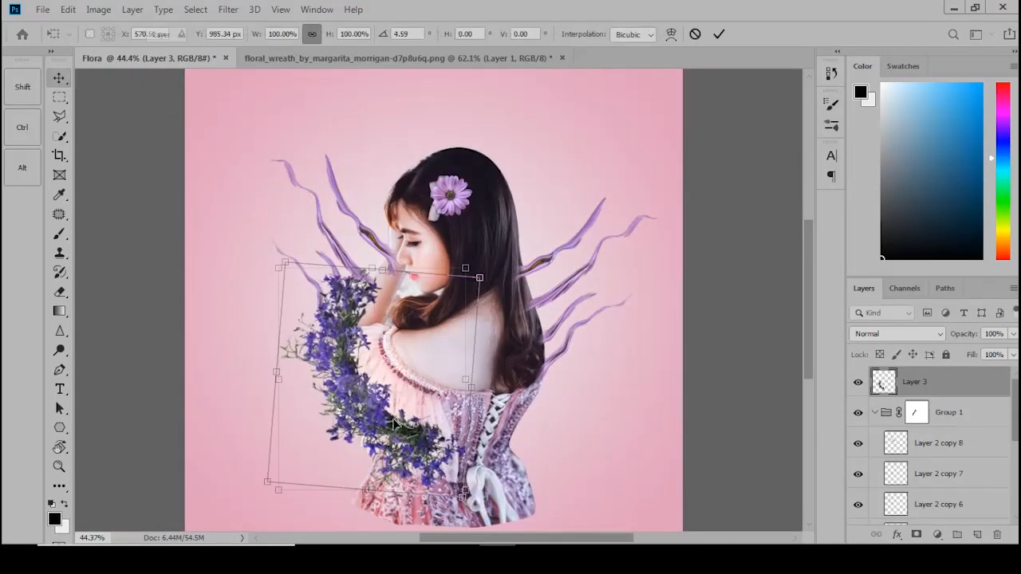
- Duplicate the wreath, flip the copy horizontally and place it behind the woman's back so both halves meet at the waist
key(ctrl+j)
key(ctrl+t)
right_click(471, 381)
click(526, 359)
drag(401, 376, 538, 377)
key(Return)
- Mask out the woman's dress below the wreath by brushing in black on her layer mask
click(440, 274)
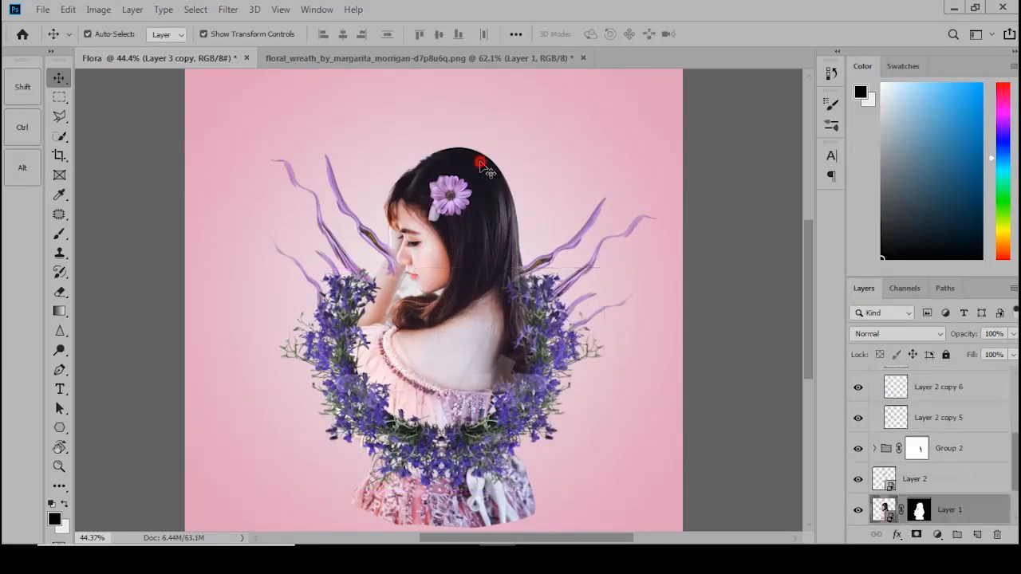
key(b)
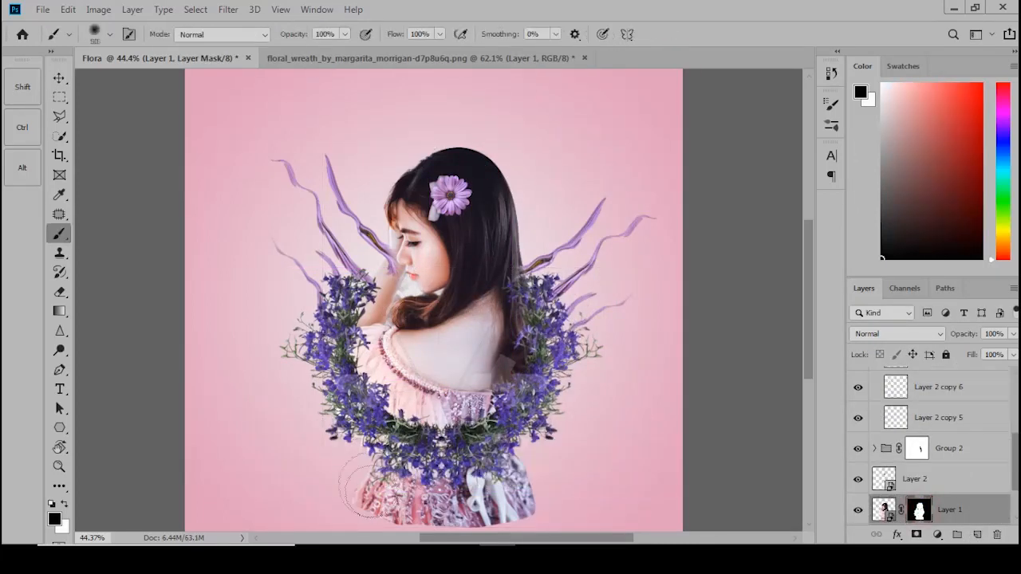
mouse_move(353, 496)
mouse_down()
mouse_move(401, 485)
mouse_move(452, 493)
mouse_move(408, 493)
mouse_move(549, 474)
mouse_up()
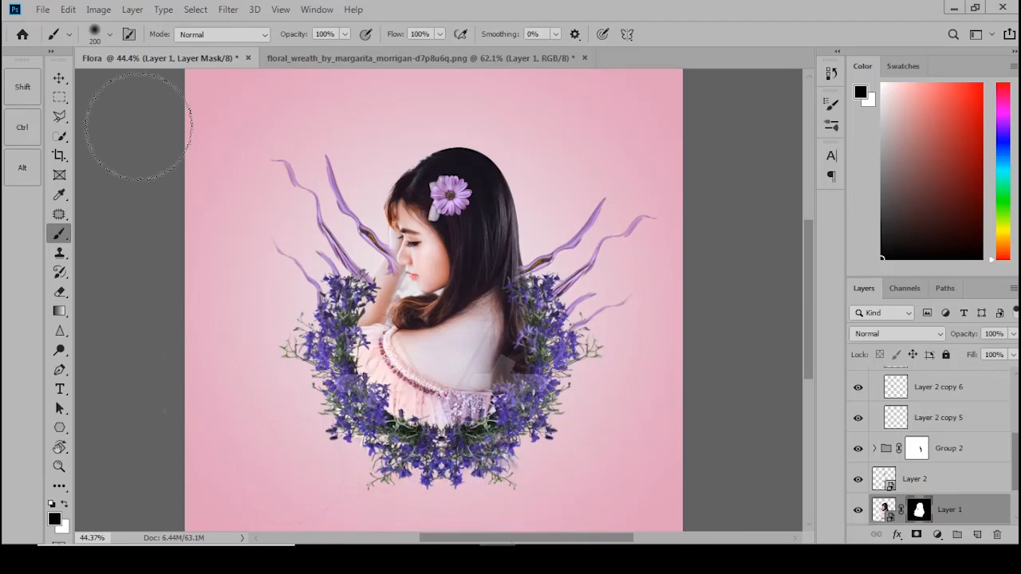
click(59, 77)
scroll(542, 296, up, 3)
key(ctrl+t)
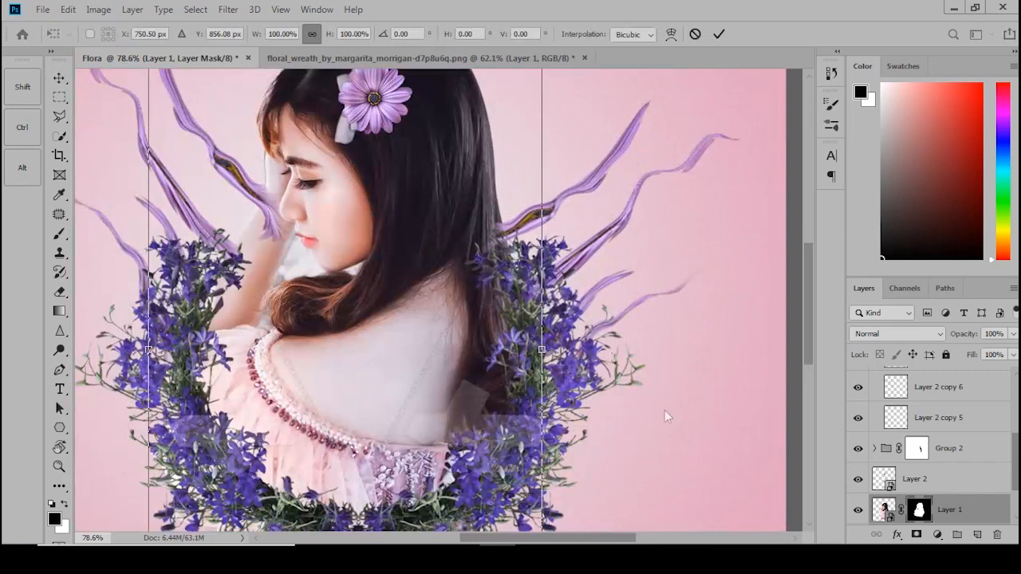
key(Return)
- Rename the woman's layer Model, the hair flower's layer Flower, and the two wreath layers Side Flower and Side2 Flower
click(884, 508)
double_click(957, 509)
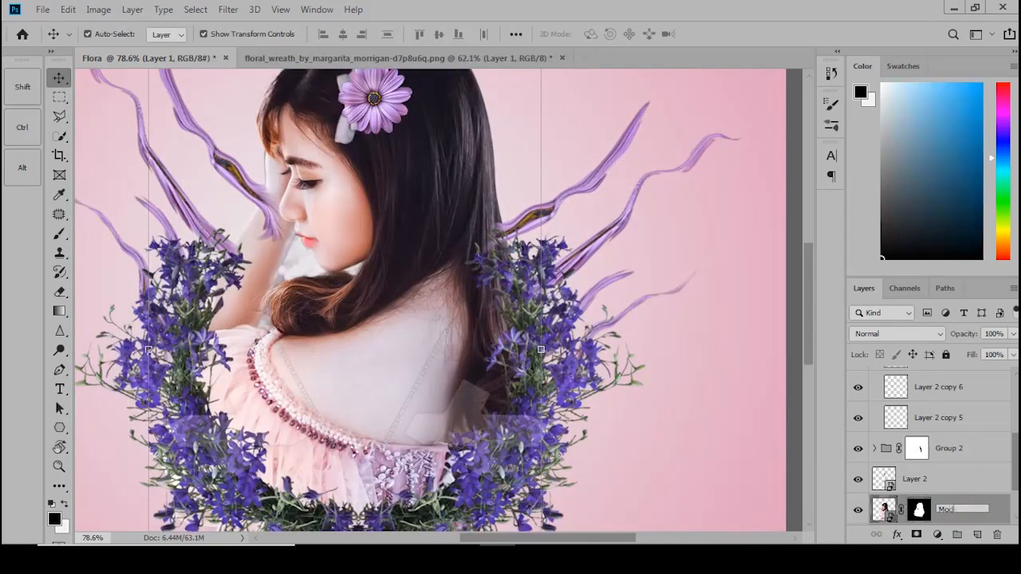
double_click(914, 479)
text(Flower)
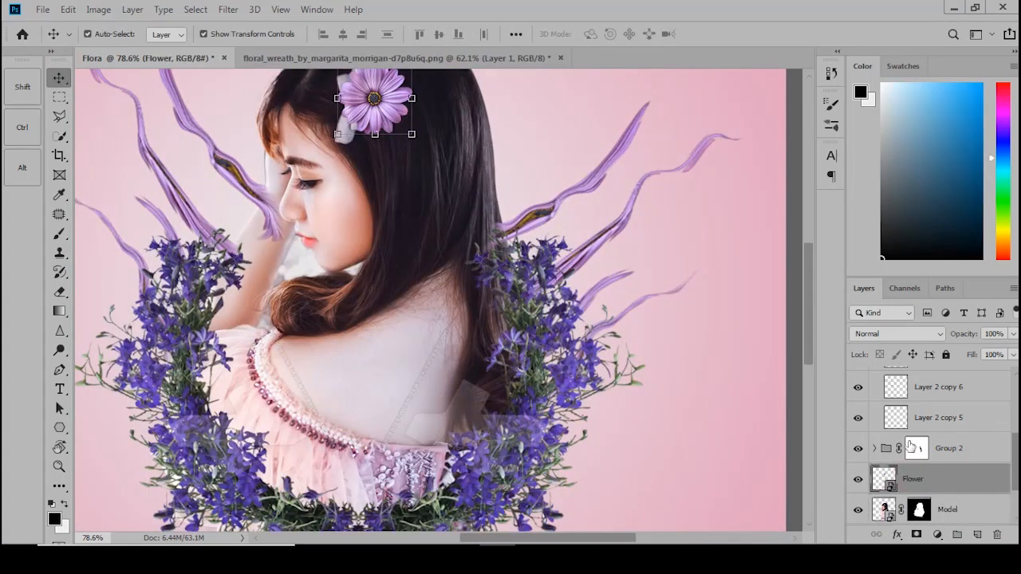
click(875, 448)
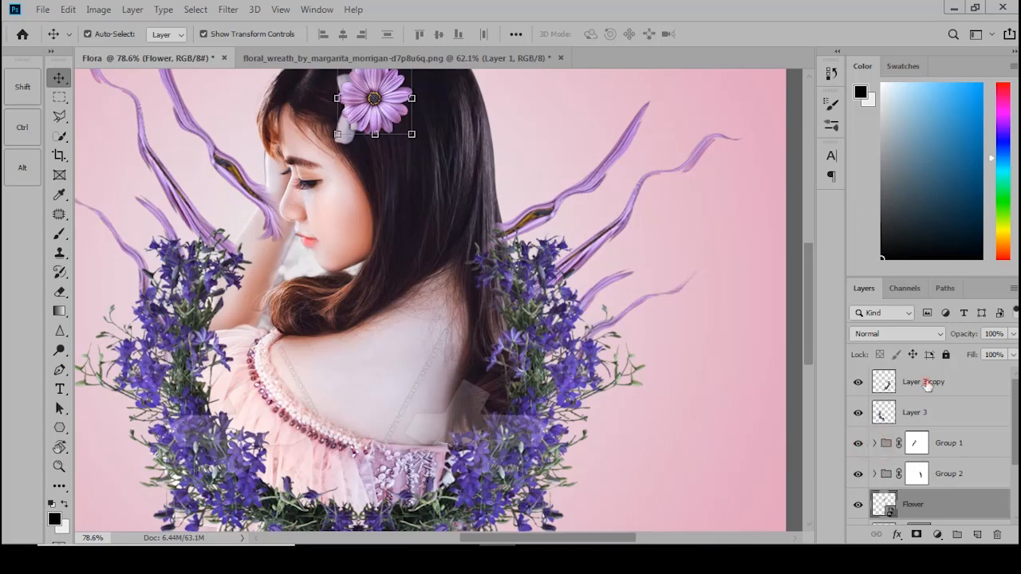
double_click(926, 382)
- Open the flores_lilas_png_by_nayareth-dap2o44 image from the Flora folder in Photoshop
mouse_move(388, 560)
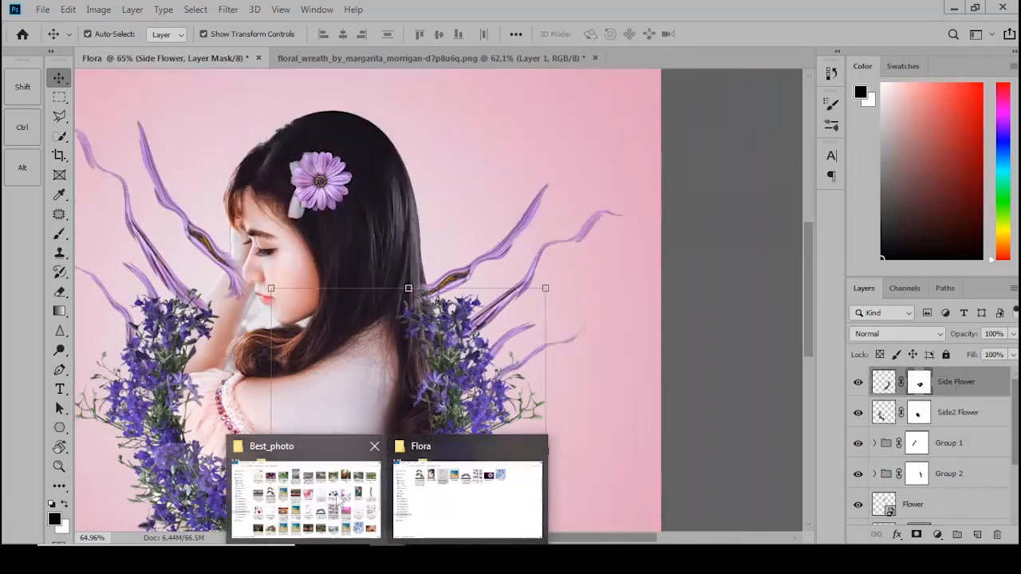
click(434, 506)
drag(575, 128, 558, 57)
- Trace a closed Pen tool path around the small cluster of pink four-petalled lilac blossoms
scroll(510, 231, up, 11)
drag(586, 447, 560, 271)
key(p)
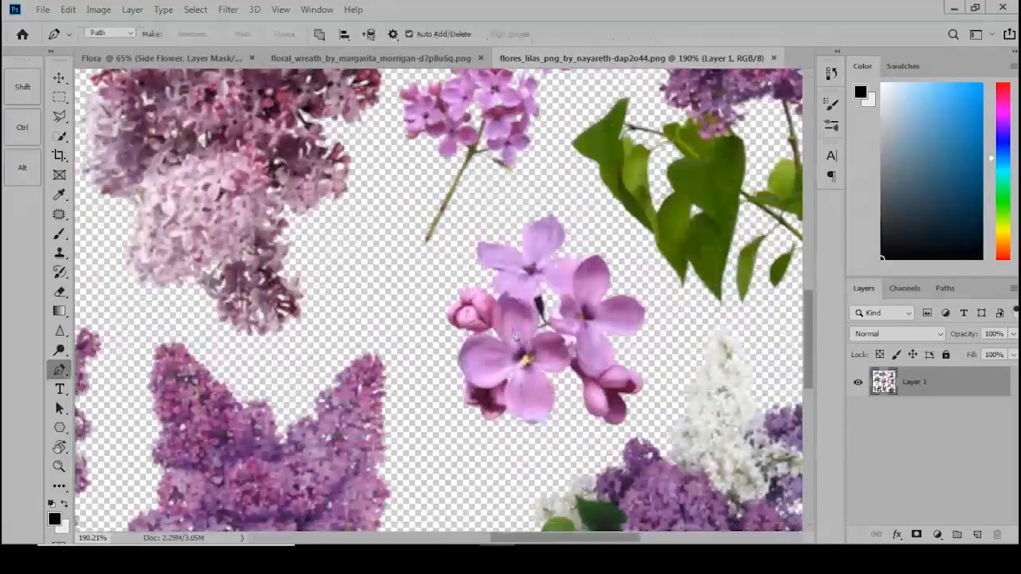
scroll(460, 311, down, 4)
drag(485, 225, 496, 225)
drag(552, 249, 569, 271)
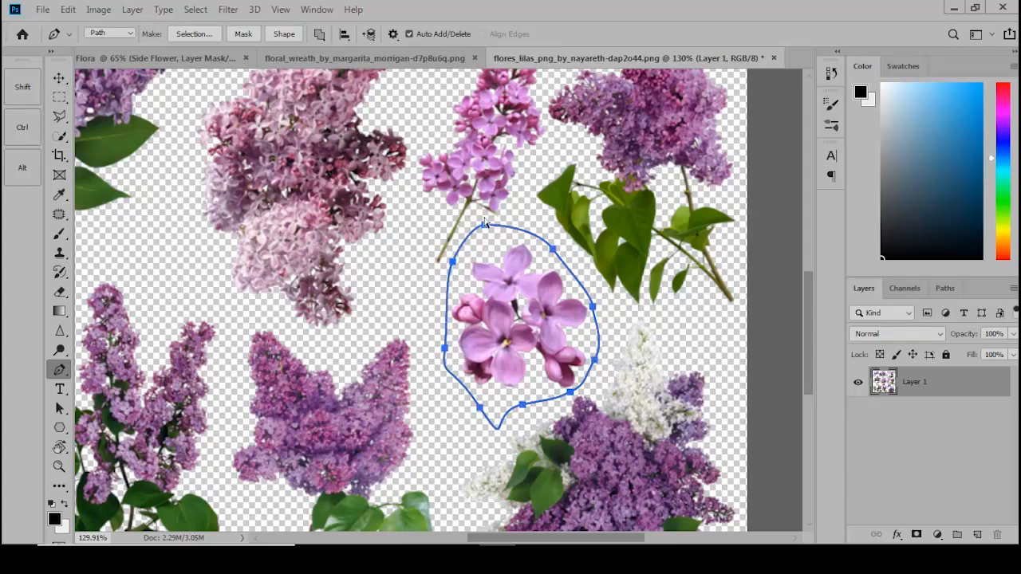
- Move the cut-out lilac cluster onto the wreath in the Flora document and arrange it with three copies on both sides
drag(514, 304, 468, 340)
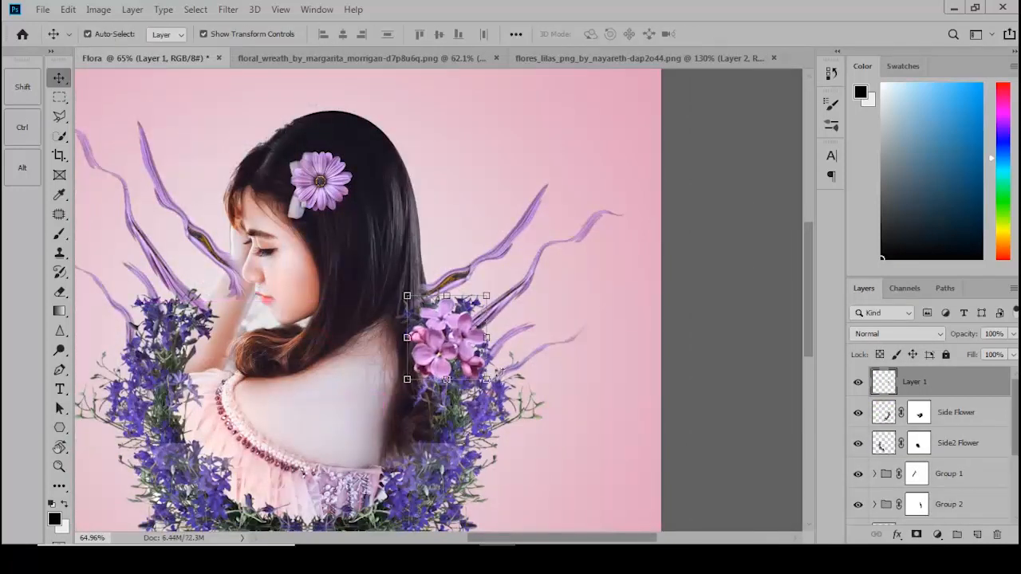
key(ctrl+0)
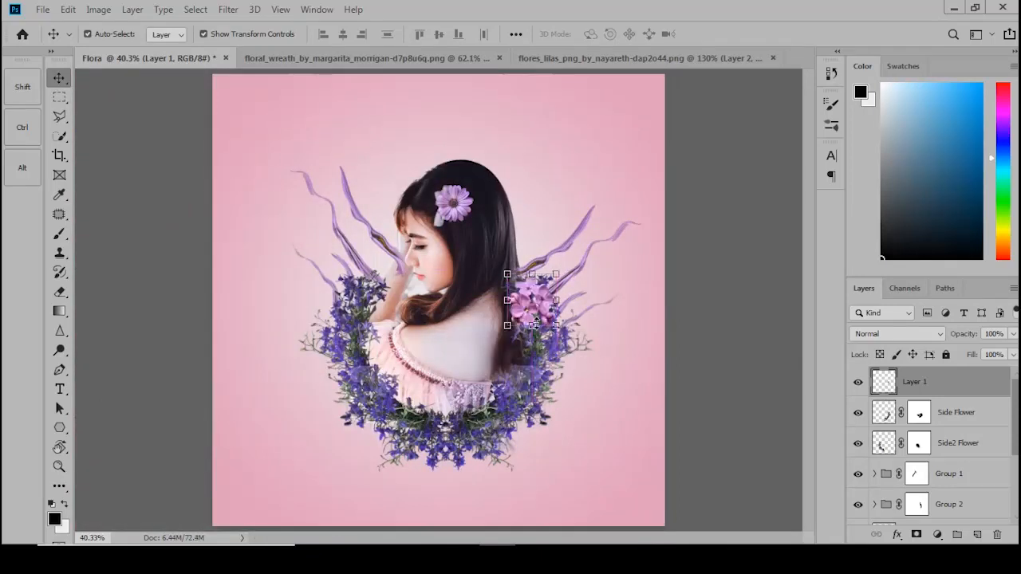
drag(528, 407, 390, 336)
scroll(368, 328, up, 8)
key(Return)
mouse_move(349, 302)
mouse_down()
mouse_move(356, 312)
mouse_move(335, 302)
mouse_move(346, 301)
mouse_up()
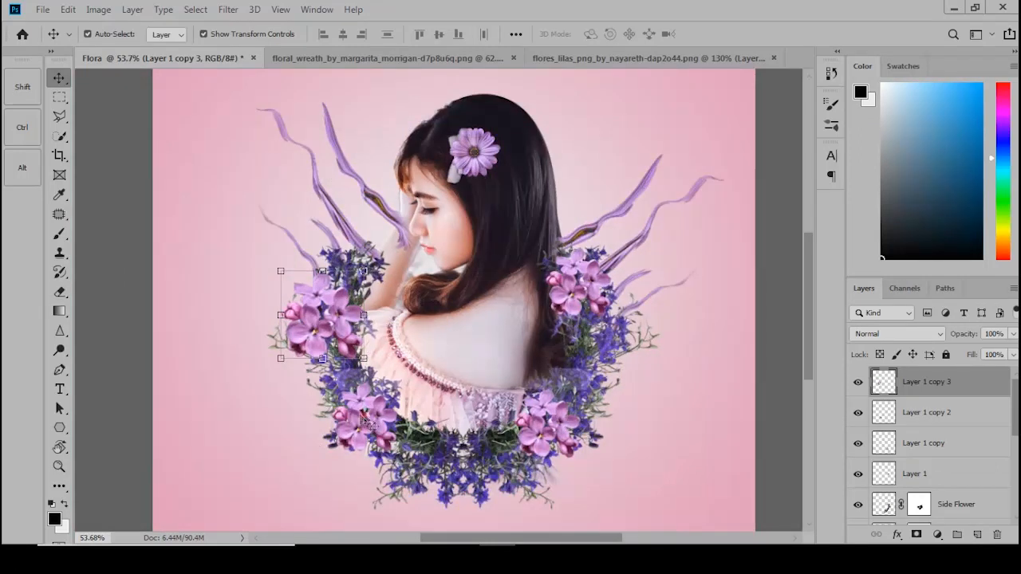
drag(364, 420, 378, 431)
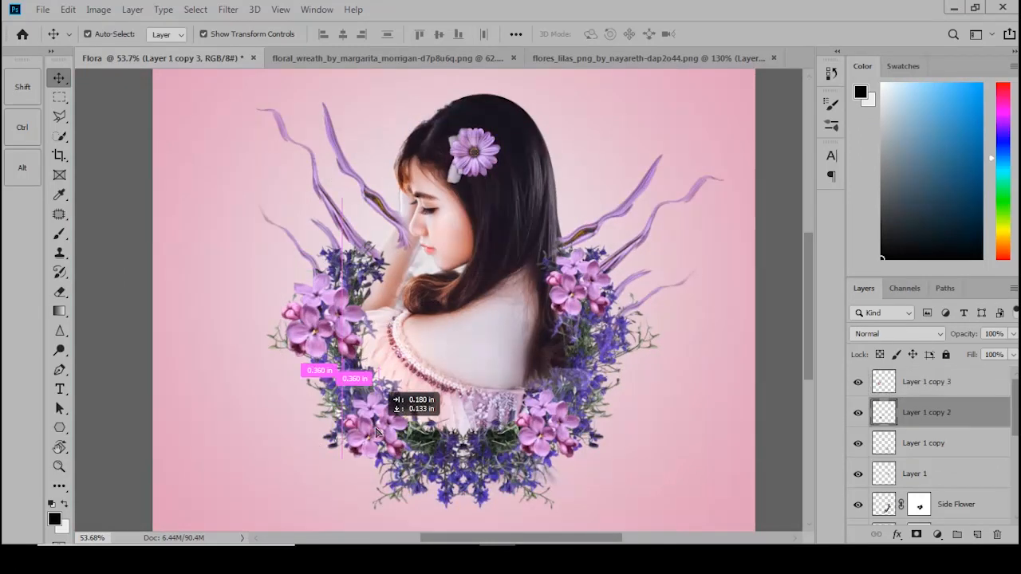
drag(577, 296, 578, 306)
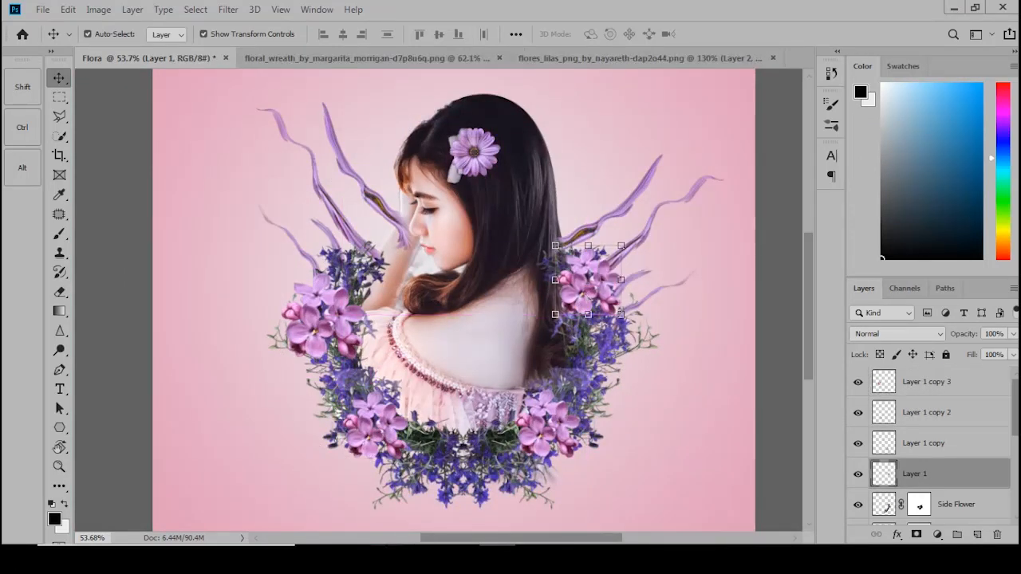
- Close the floral wreath source image without saving its changes
mouse_move(387, 559)
click(348, 492)
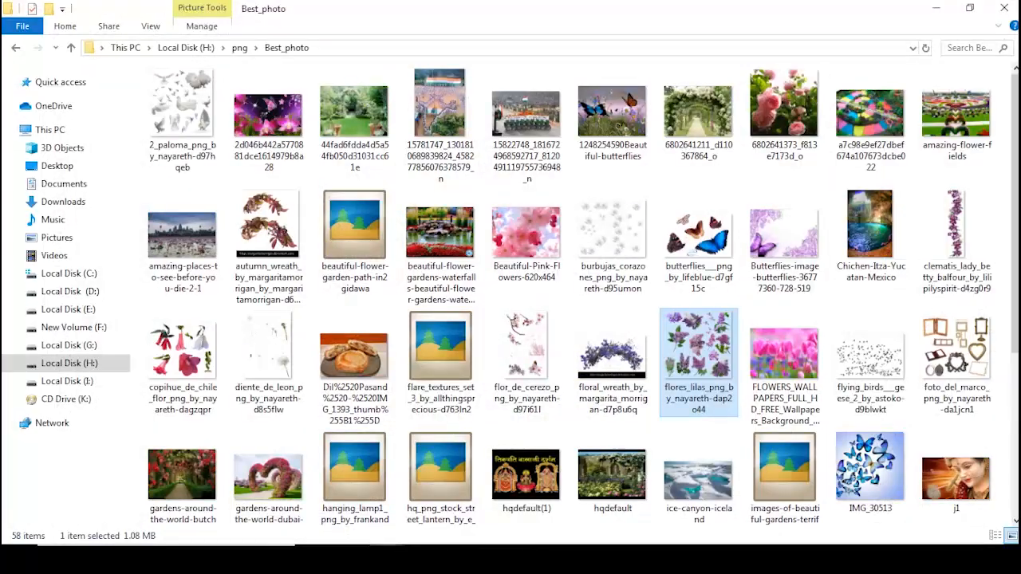
click(498, 558)
click(470, 60)
click(558, 58)
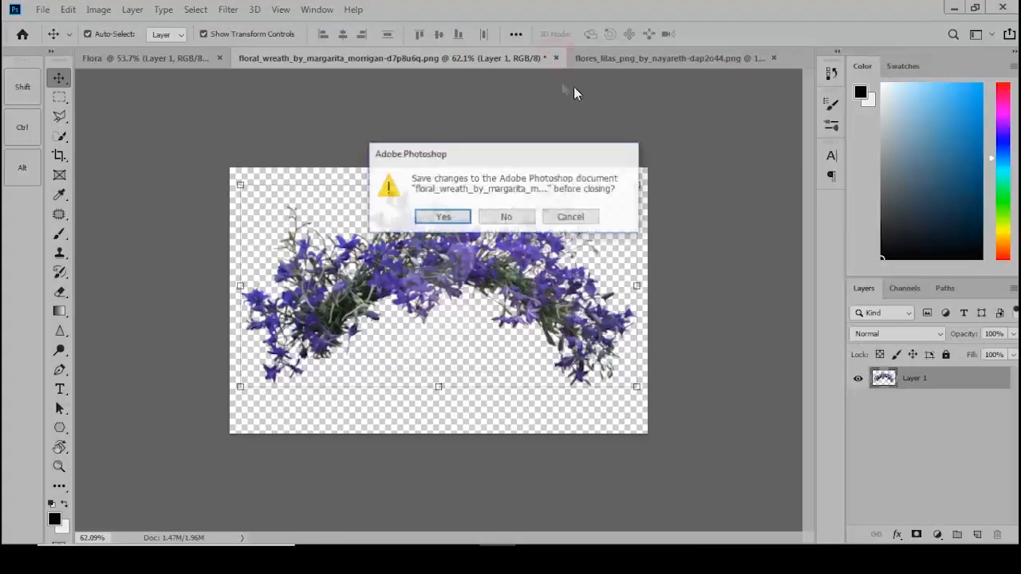
click(519, 218)
- Trace a Pen tool path around the violet-blue lilac cluster at the upper left of the lilac sheet
click(507, 57)
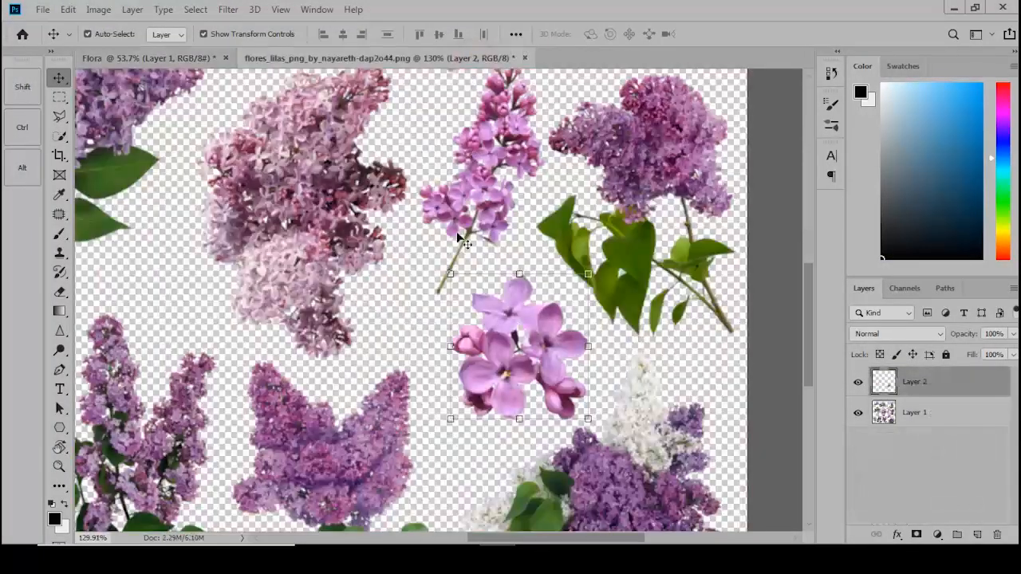
key(ctrl+0)
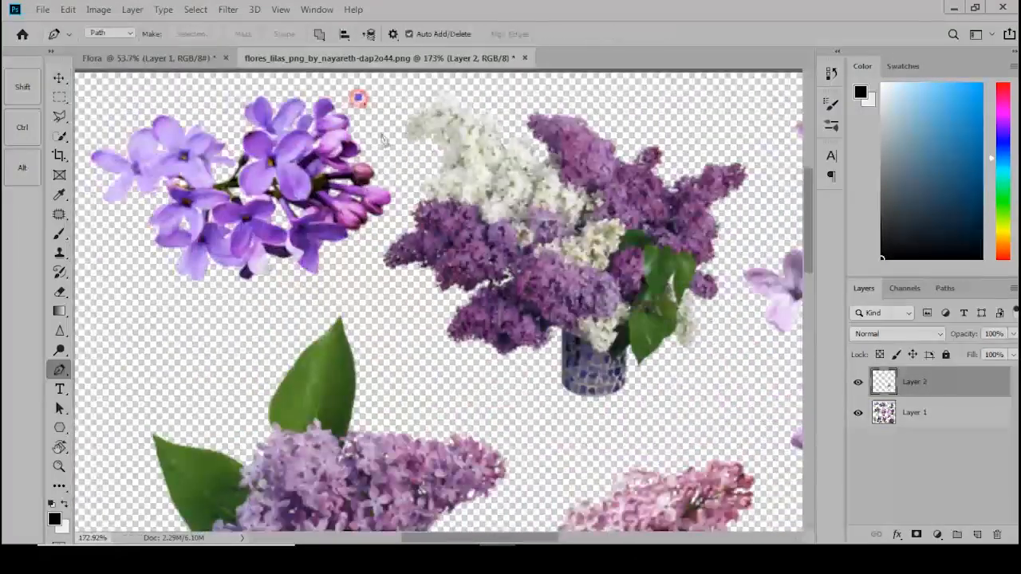
drag(394, 172, 394, 189)
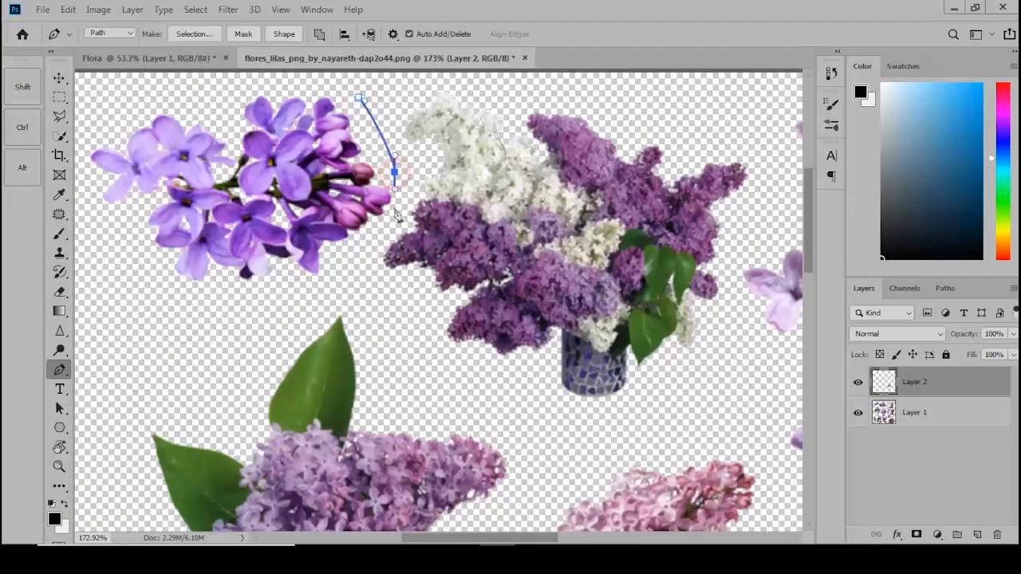
drag(127, 239, 111, 216)
scroll(111, 227, down, 2)
drag(85, 146, 95, 122)
drag(141, 115, 160, 117)
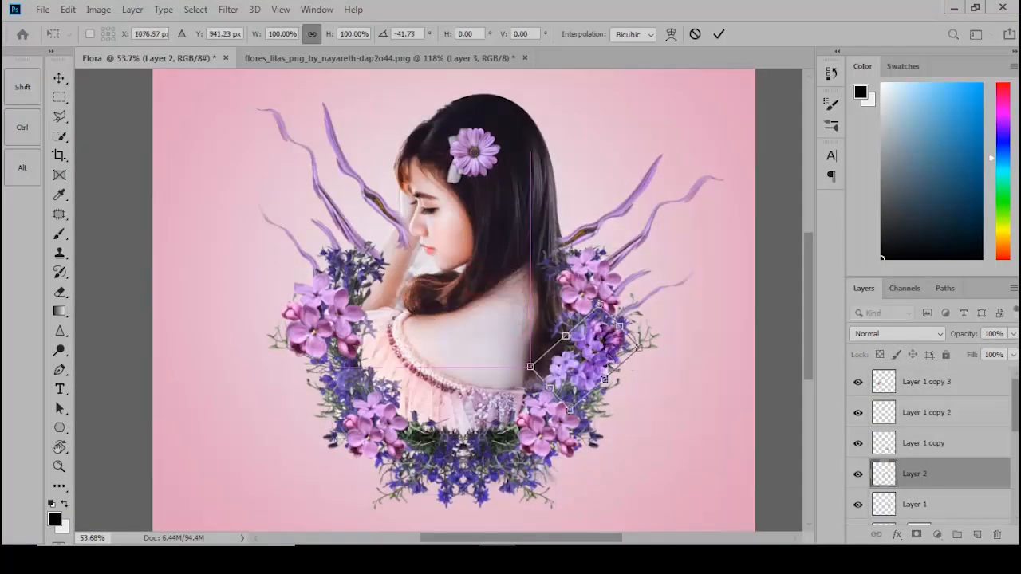
- Rotate the violet lilac cluster in the Flora document and move it to the bottom centre of the wreath
scroll(655, 313, up, 5)
drag(655, 313, 634, 244)
key(Return)
scroll(678, 258, down, 3)
drag(596, 307, 413, 500)
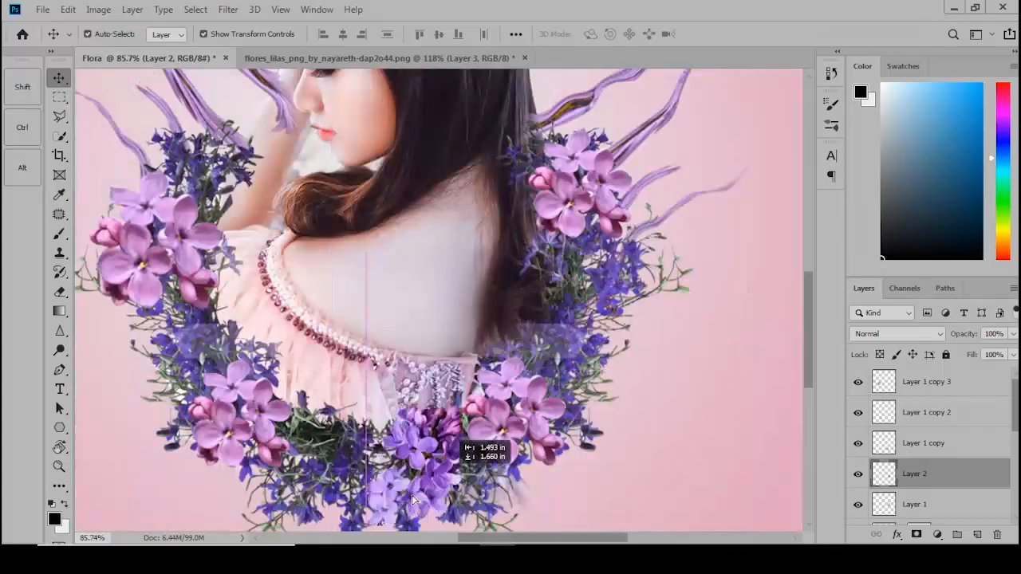
scroll(413, 500, down, 2)
right_click(435, 451)
key(Escape)
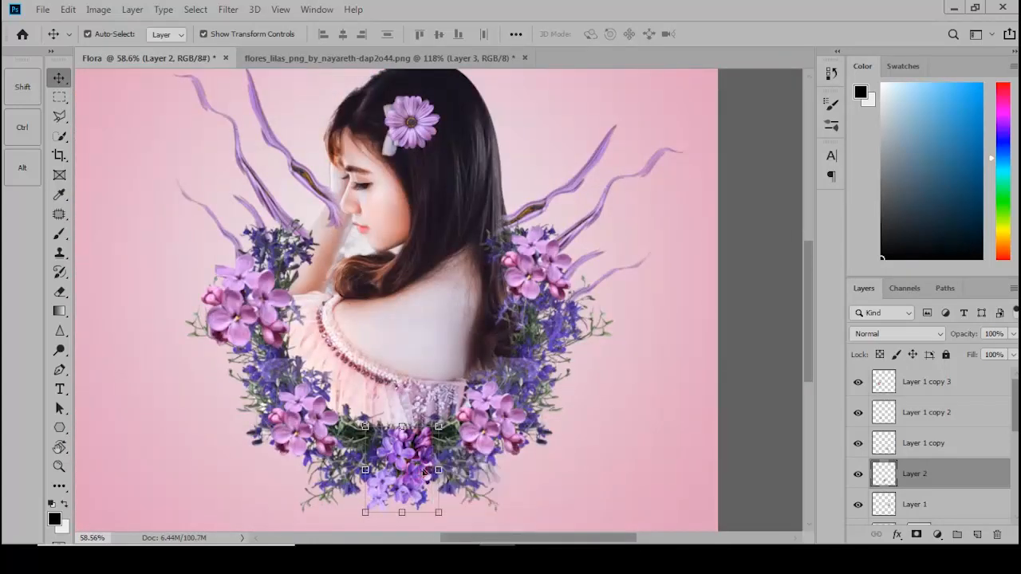
- Flip the violet lilac cluster horizontally and fit it between the two pink clusters on the wreath's left side
key(ctrl+t)
right_click(425, 470)
click(482, 452)
key(Return)
drag(403, 470, 287, 387)
scroll(311, 403, up, 2)
drag(368, 447, 411, 478)
drag(268, 398, 283, 387)
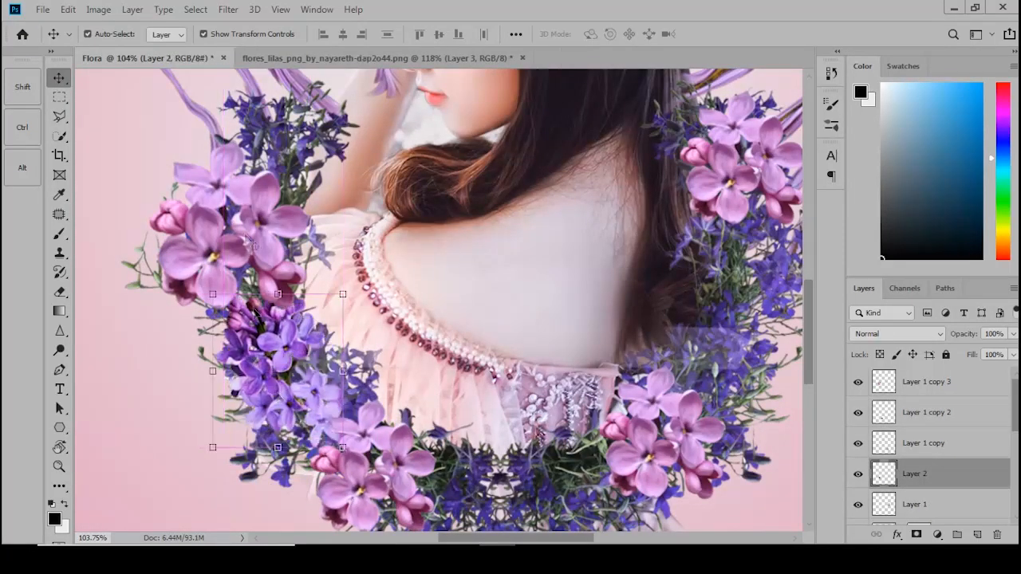
drag(243, 221, 243, 189)
- Copy the violet lilac cluster to the wreath's right side and flip the copy horizontally
drag(279, 378, 634, 343)
scroll(326, 393, down, 2)
key(ctrl+t)
right_click(626, 364)
click(668, 341)
key(Return)
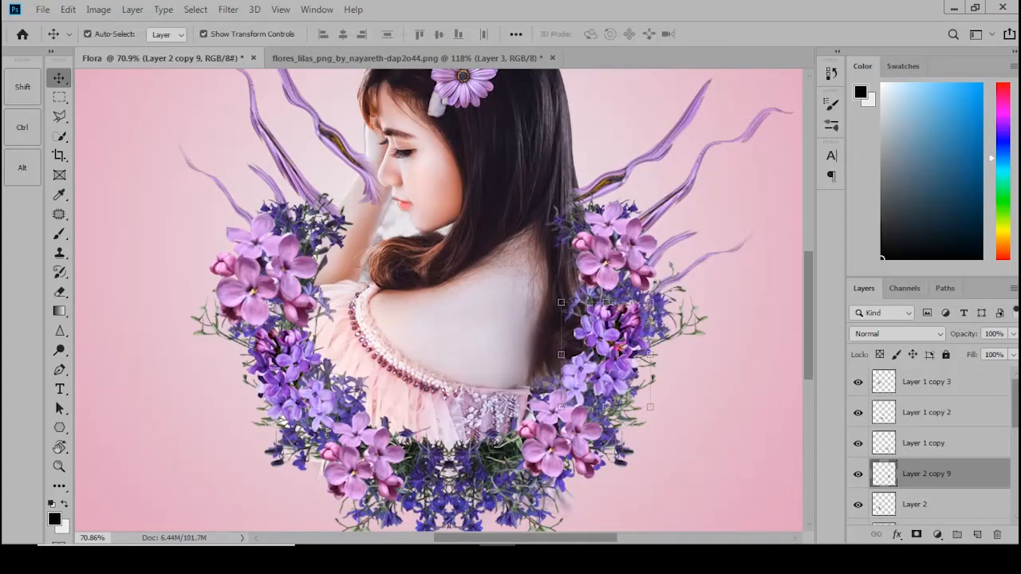
- Copy the purple daisy from the hair to the bottom centre of the wreath and bring the copy to the front
drag(562, 454, 565, 459)
drag(462, 84, 483, 495)
key(ctrl+shift+bracketright)
scroll(391, 407, down, 3)
scroll(389, 407, down, 1)
scroll(445, 472, up, 5)
drag(465, 458, 450, 457)
key(Return)
scroll(456, 458, down, 5)
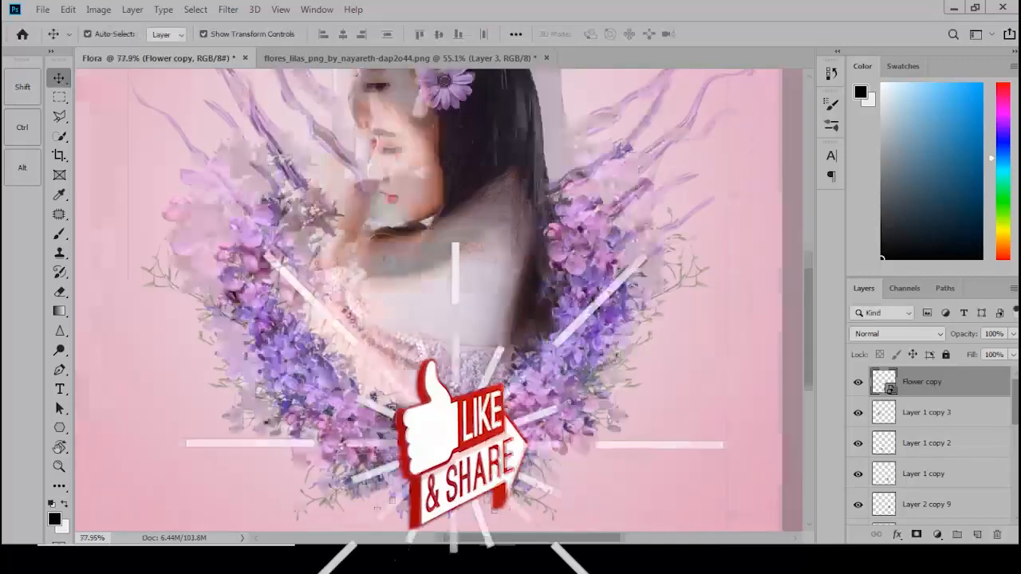
scroll(670, 374, down, 2)
- Outline the lilac sprig with green leaves on the lilac sheet using the Pen tool and select it on Layer 1
key(ctrl+Tab)
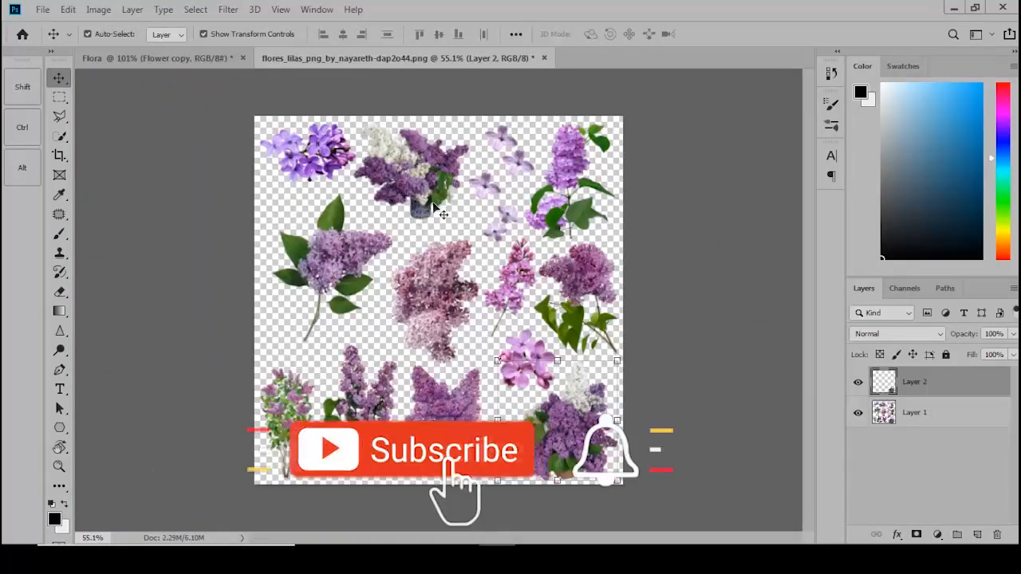
scroll(720, 328, up, 4)
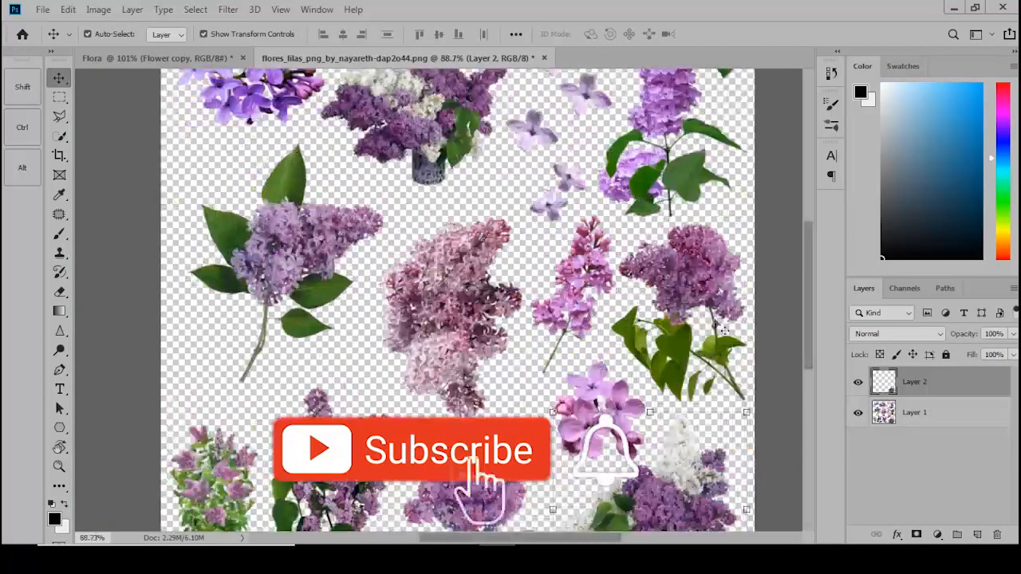
click(641, 383)
click(605, 346)
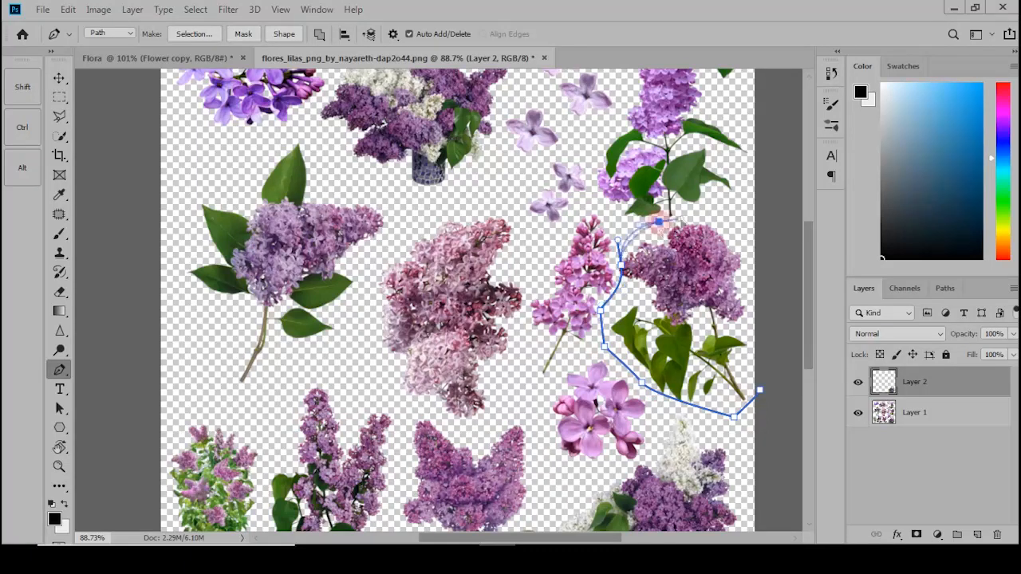
double_click(917, 412)
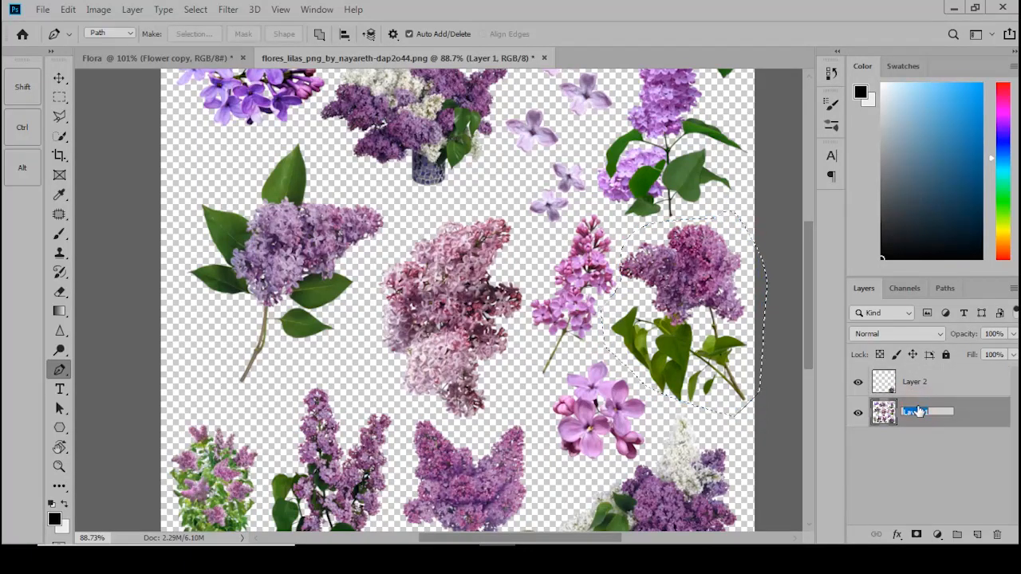
- Bring the leafy lilac sprig into the Flora document, flip it horizontally, and scale it to 47.64% behind the crown of the head
drag(717, 287, 398, 354)
click(277, 423)
right_click(278, 430)
click(300, 409)
drag(212, 484, 400, 176)
drag(464, 327, 406, 271)
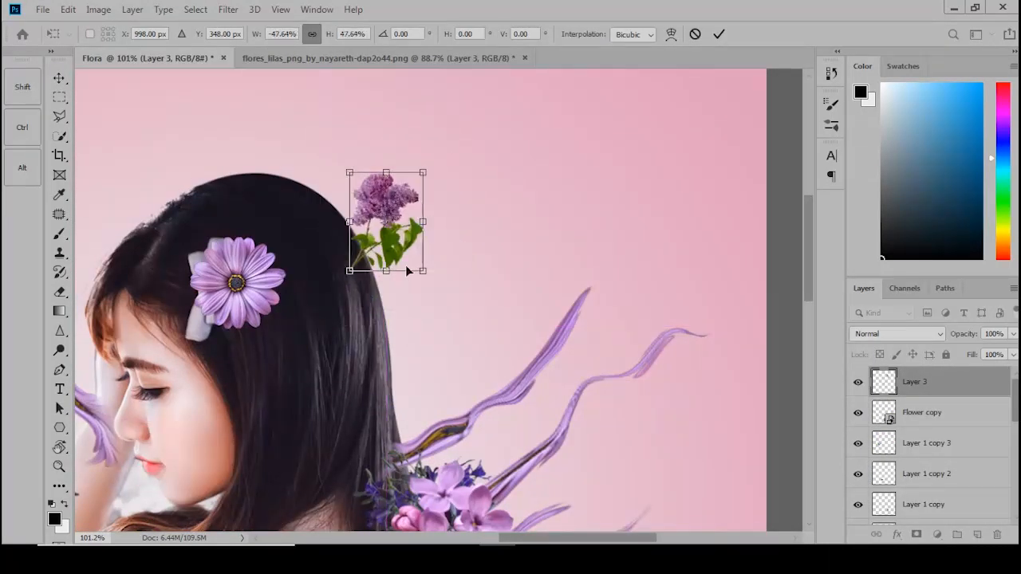
key(Return)
- Add a layer mask to the leafy lilac sprig and brush black over its lower stem along the hair
click(913, 534)
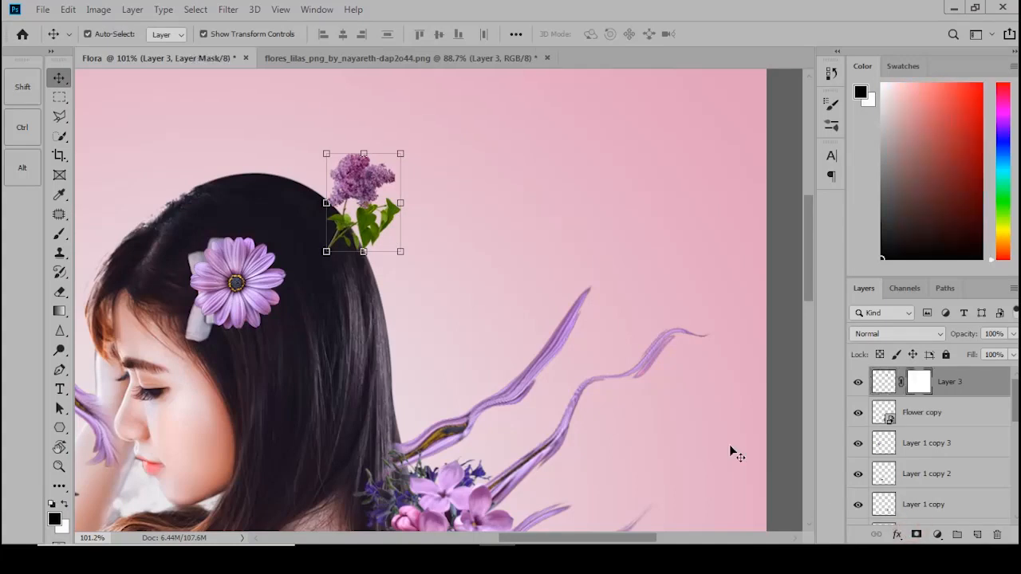
key(b)
scroll(297, 246, up, 3)
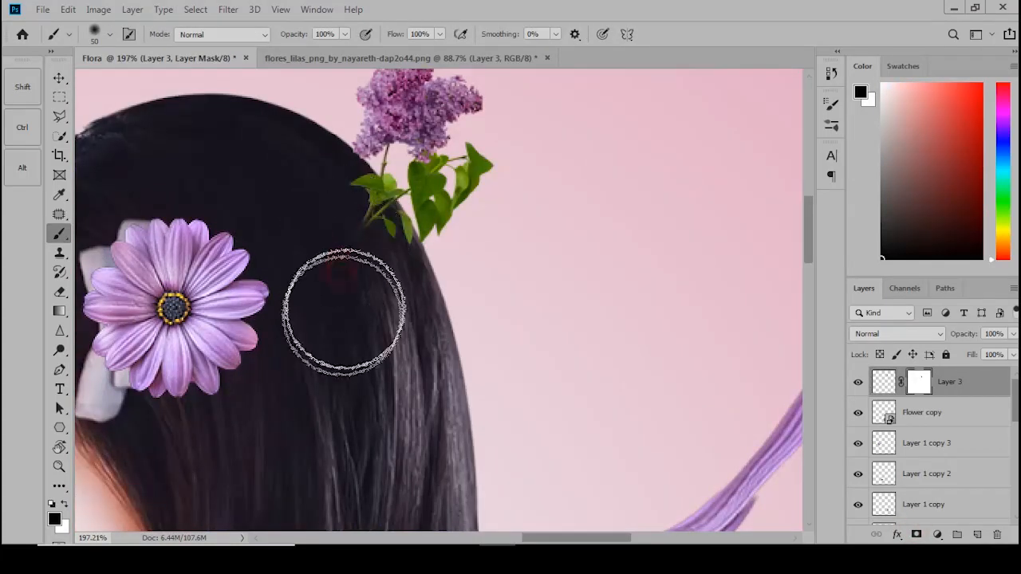
scroll(284, 292, down, 5)
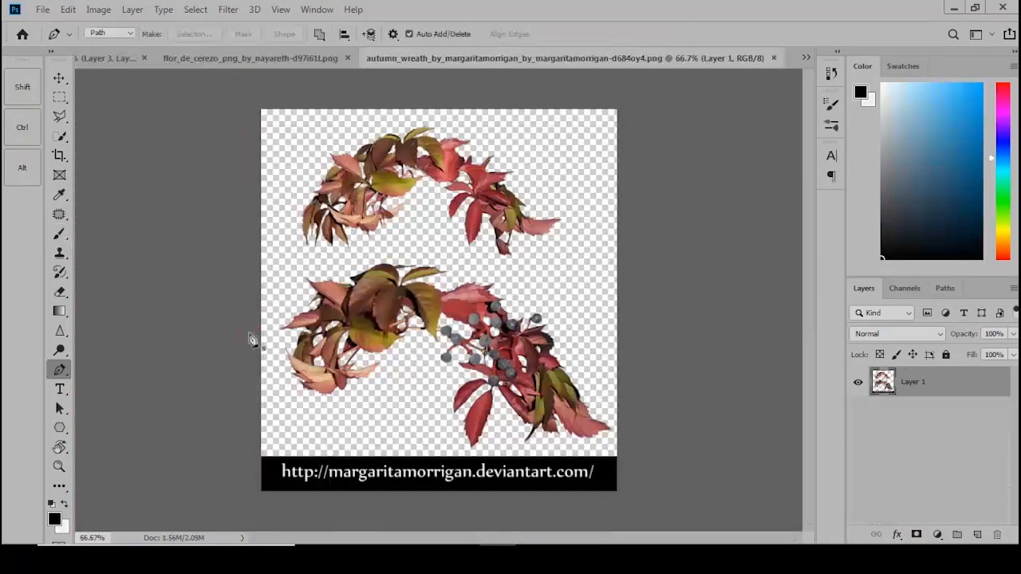
- Cut out the lower autumn leaf spray and place it in the Flora document, rotated behind the wreath's left side
drag(248, 334, 247, 346)
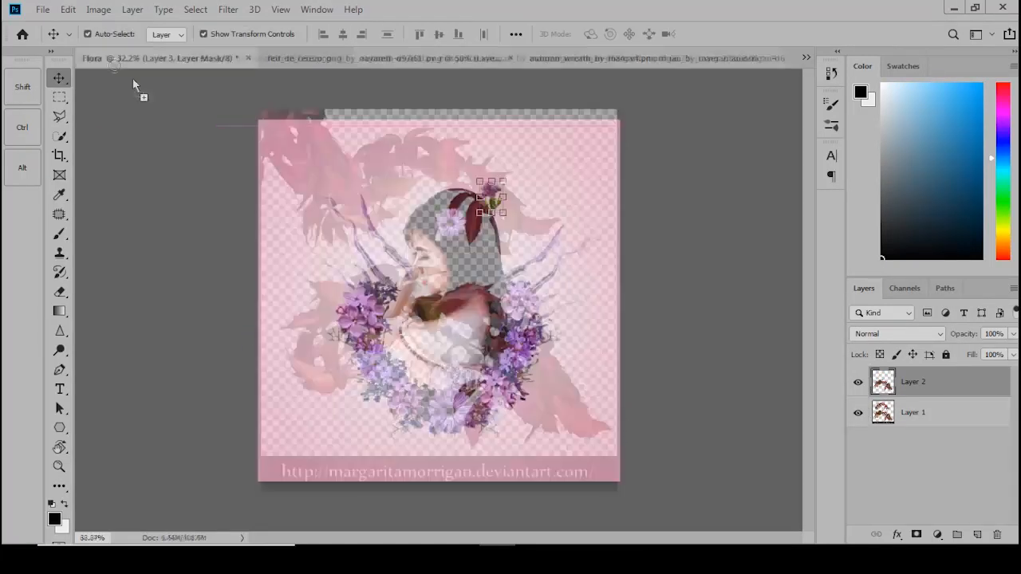
click(409, 288)
drag(526, 360, 443, 156)
drag(447, 280, 376, 337)
scroll(411, 369, up, 7)
drag(411, 368, 372, 301)
key(Return)
drag(301, 337, 297, 336)
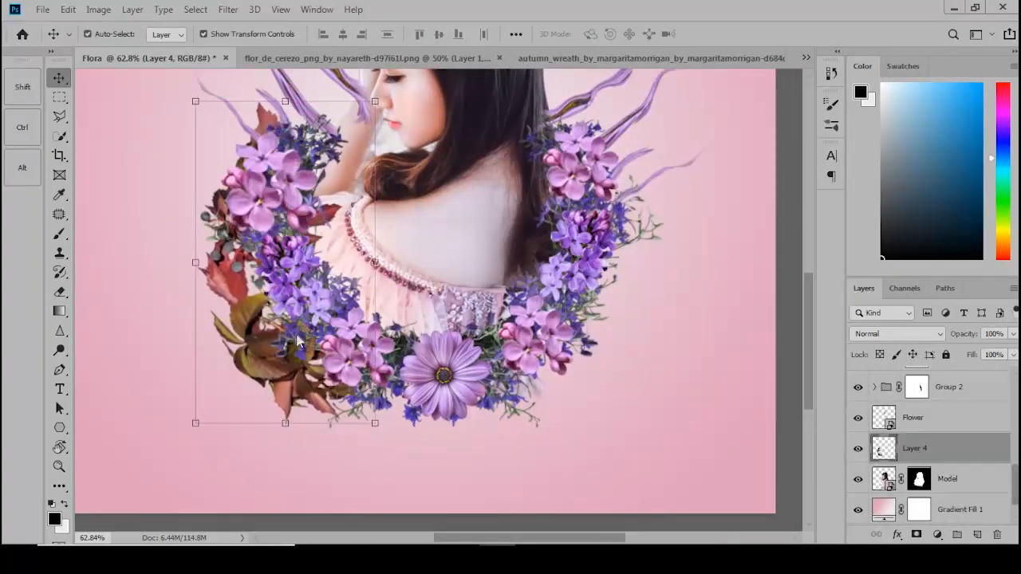
drag(281, 309, 287, 316)
- Duplicate the autumn leaf spray, flip the copy horizontally, and place it behind the wreath's right side
key(ctrl+j)
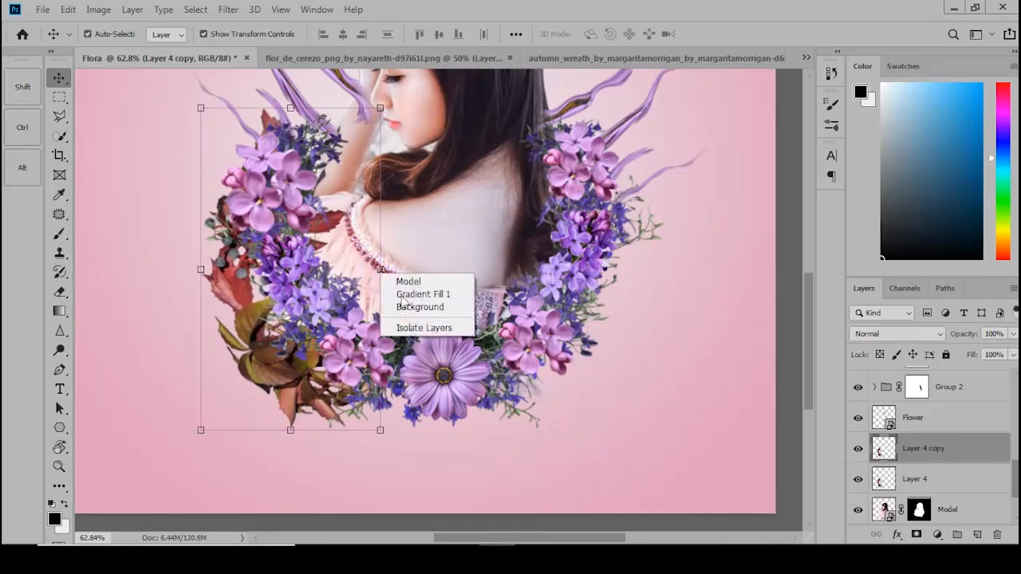
key(ctrl+t)
right_click(366, 268)
click(399, 452)
drag(373, 415, 649, 449)
key(Return)
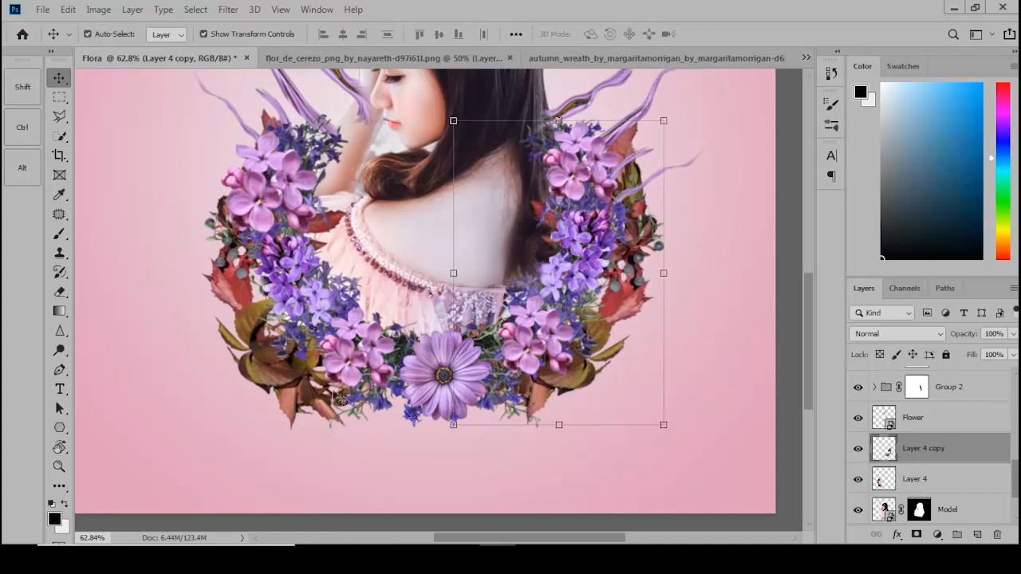
- Adjust the angle of the left autumn leaf spray to follow the wreath's lower curve
click(339, 434)
key(ctrl+t)
drag(387, 443, 223, 430)
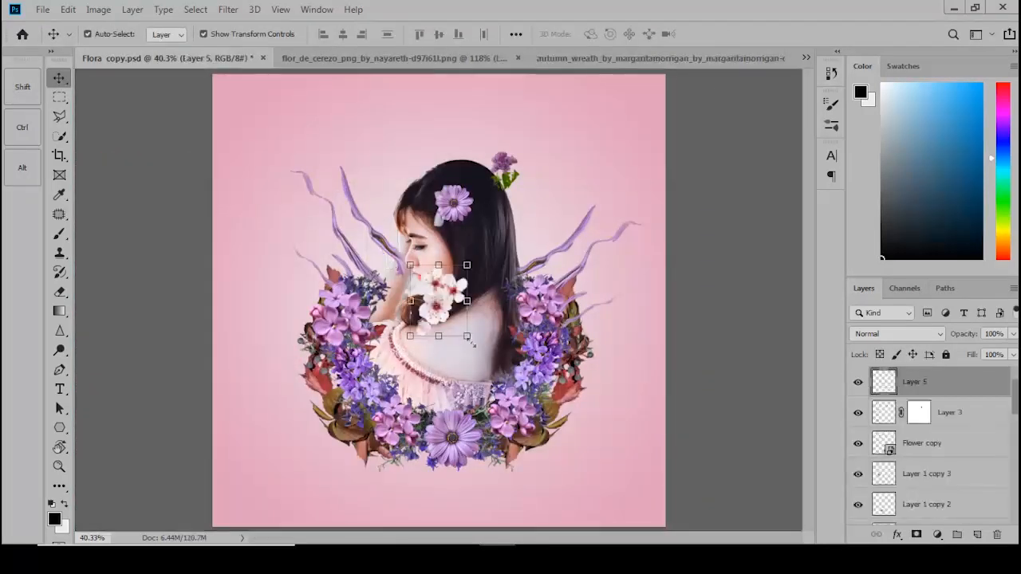
- Resize and rotate the white cherry blossom cluster and place it on the lower left of the wreath
drag(472, 342, 408, 354)
drag(433, 299, 346, 413)
scroll(349, 415, up, 12)
drag(423, 412, 448, 268)
drag(524, 333, 490, 373)
drag(382, 254, 355, 279)
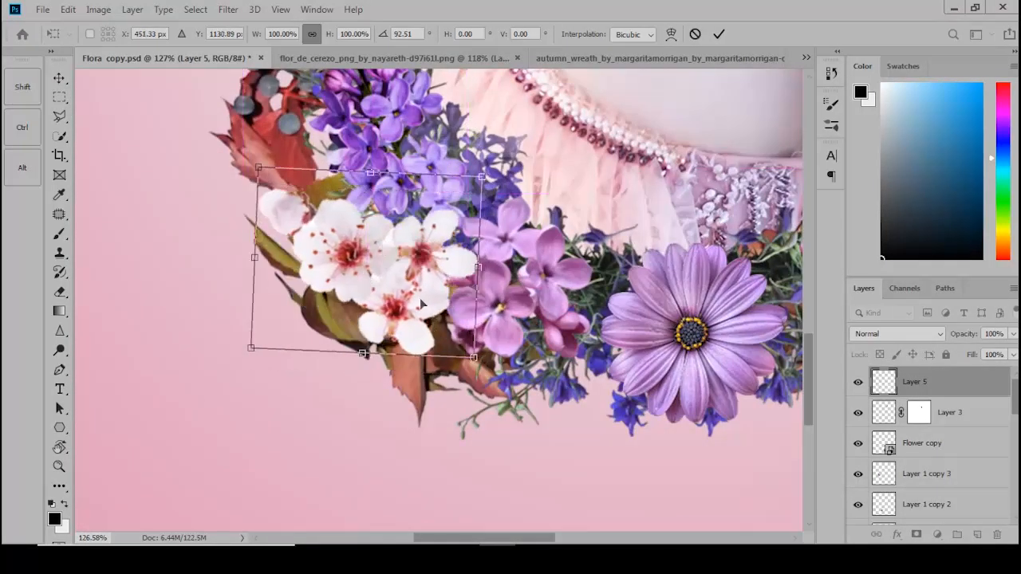
drag(496, 372, 469, 391)
drag(395, 292, 582, 319)
key(Return)
- Place a copy of the white cherry blossoms on the wreath's lower right, scaled to about 69% and rotated
scroll(358, 289, down, 8)
scroll(346, 303, down, 2)
drag(630, 344, 534, 379)
drag(599, 316, 615, 282)
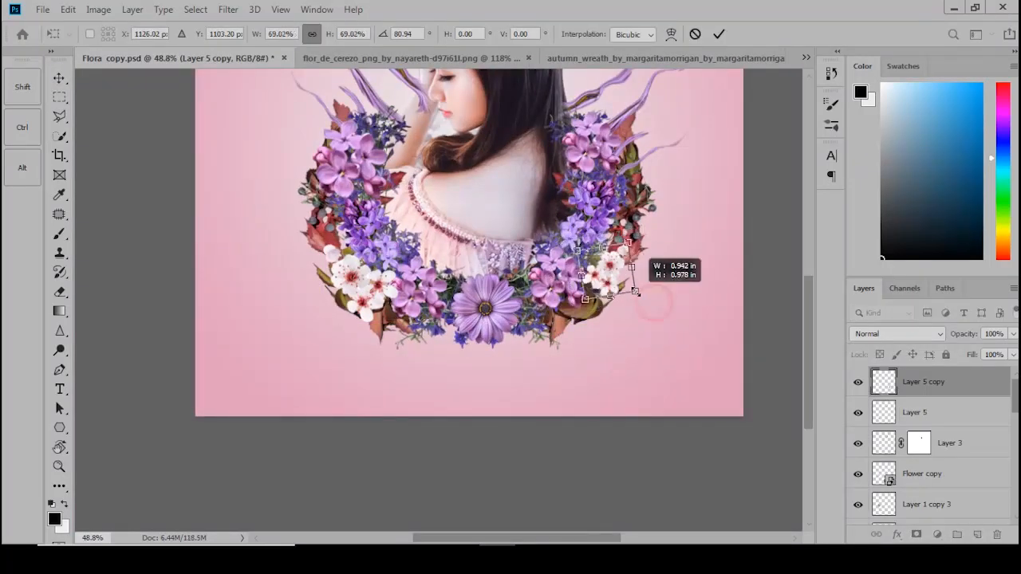
key(Return)
- Outline the pink cherry blossom sprig with buds using the Pen tool and copy it from Layer 1 to a new layer
scroll(591, 307, up, 5)
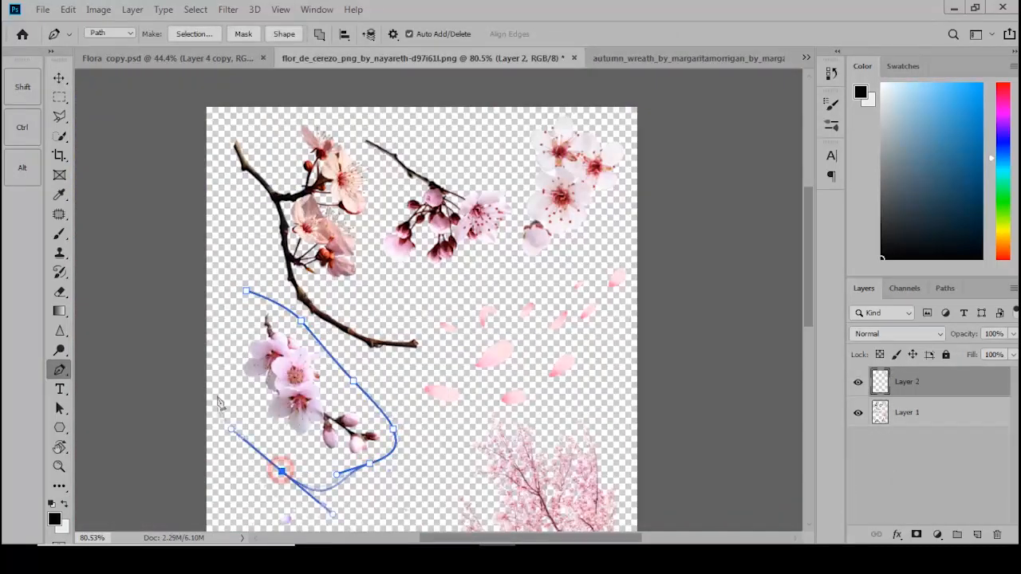
key(ctrl+j)
key(Return)
click(901, 412)
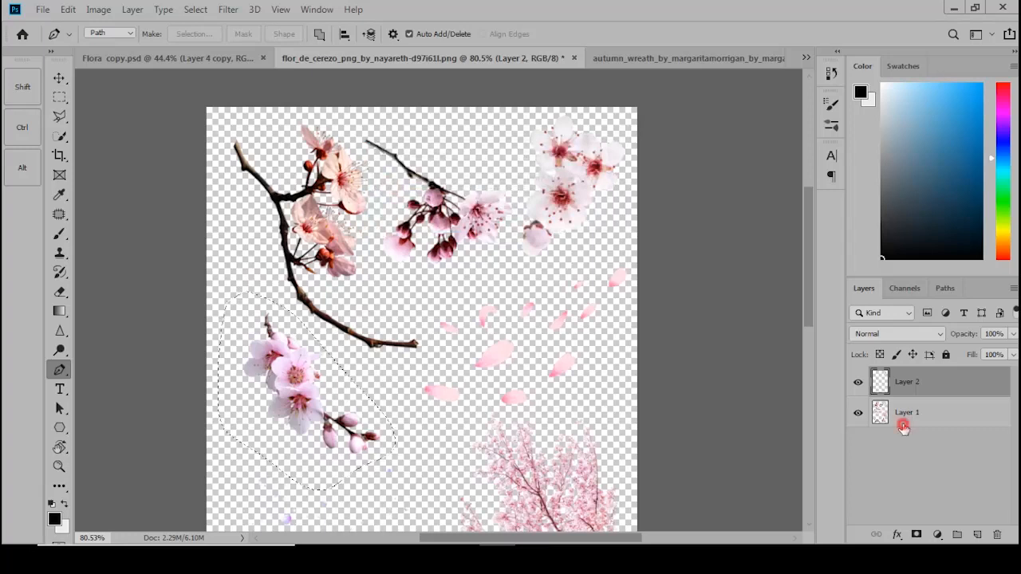
key(ctrl+j)
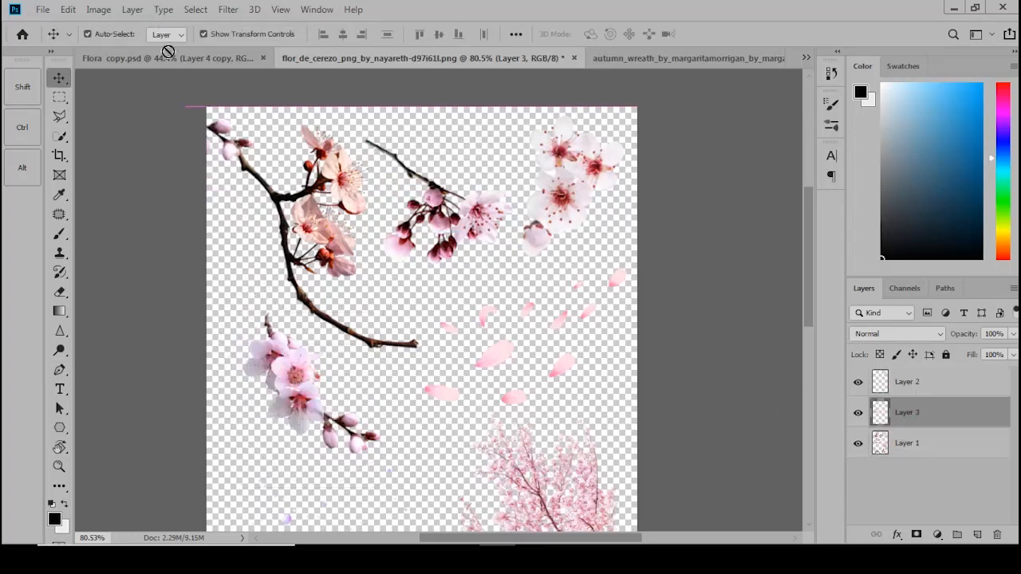
- Move the pink cherry blossom sprig into the Flora copy document and rotate it about 9° over the wreath's left side
drag(167, 52, 343, 239)
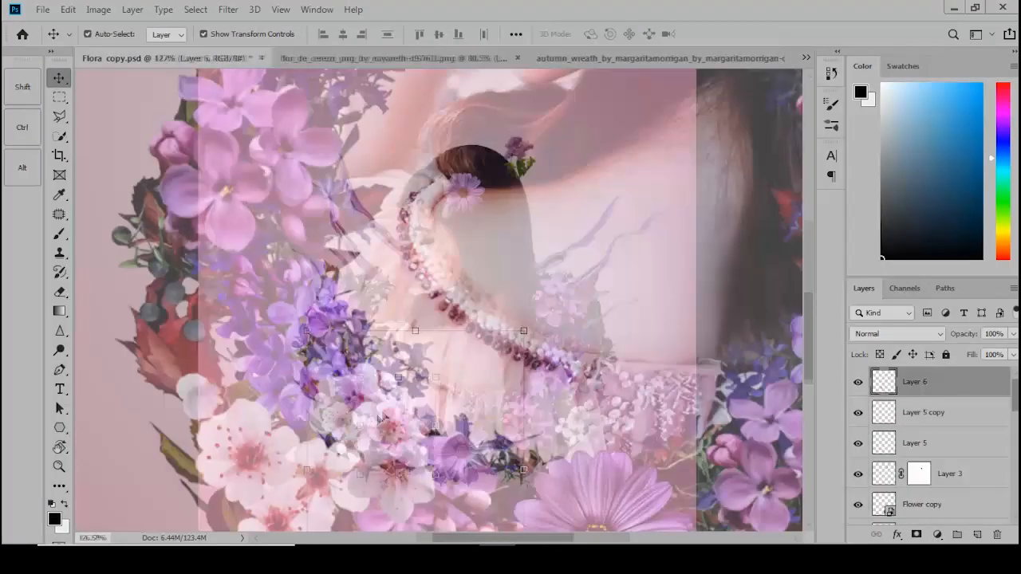
drag(303, 296, 299, 302)
scroll(289, 307, down, 6)
drag(382, 375, 381, 390)
scroll(298, 286, up, 1)
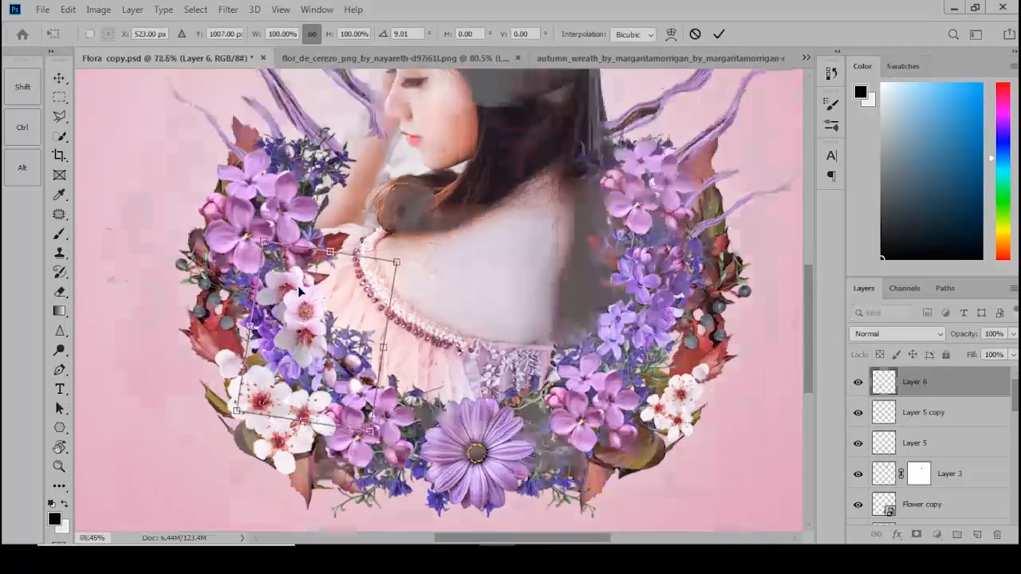
scroll(297, 285, up, 4)
key(Return)
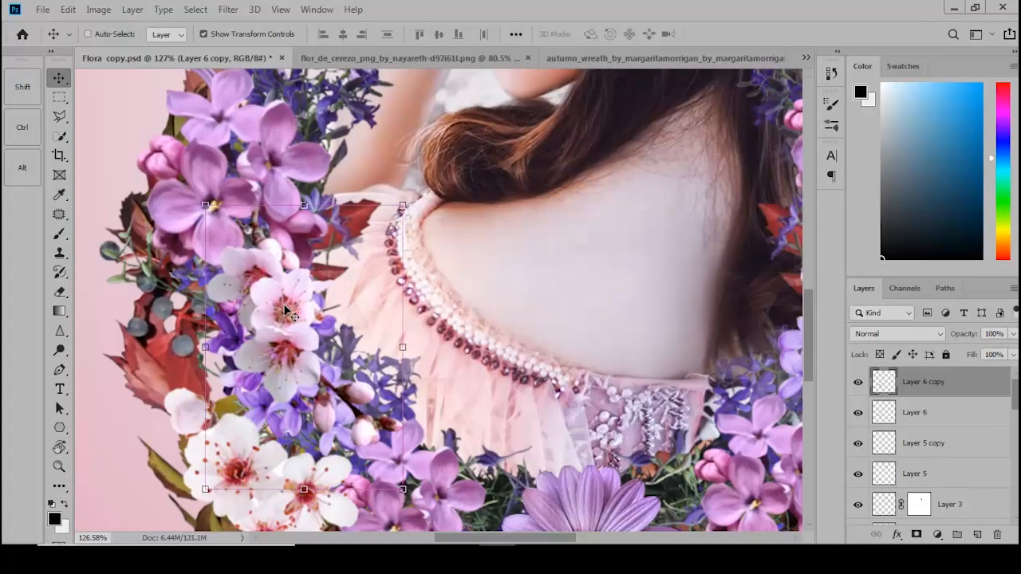
- Flip the duplicated pink cherry blossom sprig horizontally and place it on the wreath's right side
key(ctrl+t)
right_click(347, 292)
click(383, 477)
drag(325, 311, 594, 301)
scroll(355, 315, down, 7)
key(Return)
scroll(594, 319, up, 3)
scroll(612, 274, down, 2)
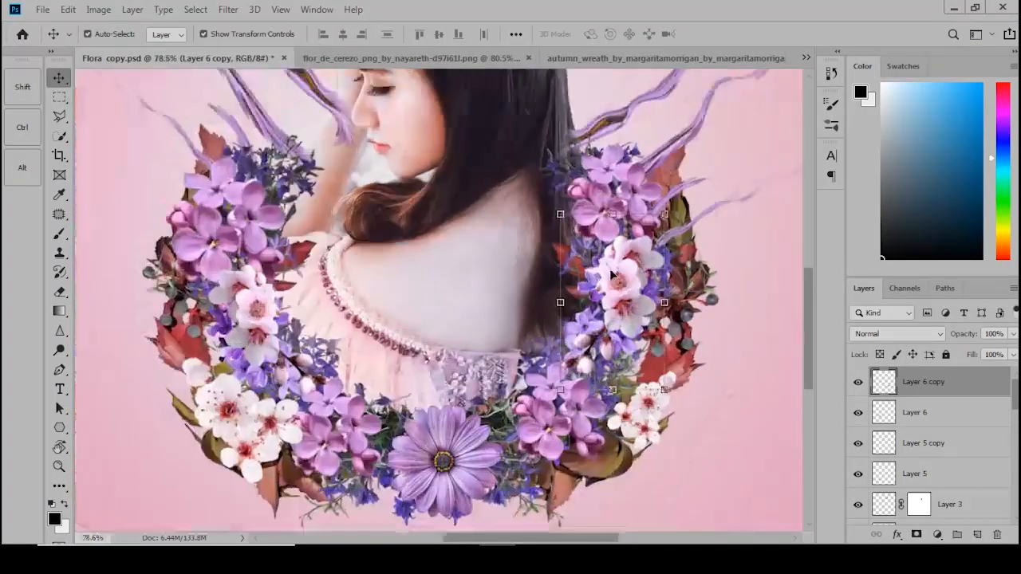
- Raise the upper streaks on the portrait's right side and enlarge the topmost one, Layer 2 copy
scroll(612, 274, down, 2)
scroll(462, 244, up, 2)
scroll(497, 273, down, 3)
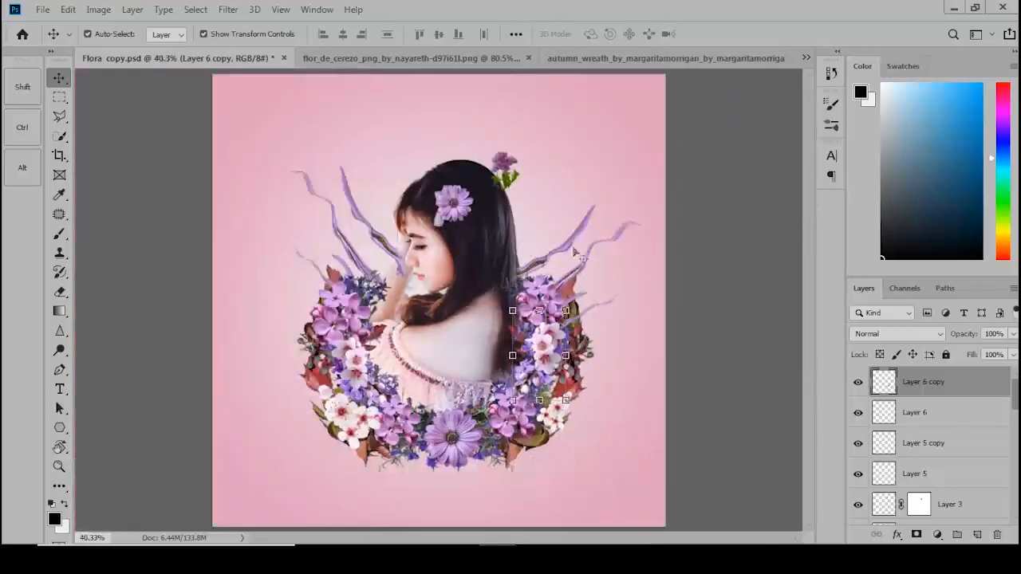
click(585, 258)
drag(587, 255, 582, 194)
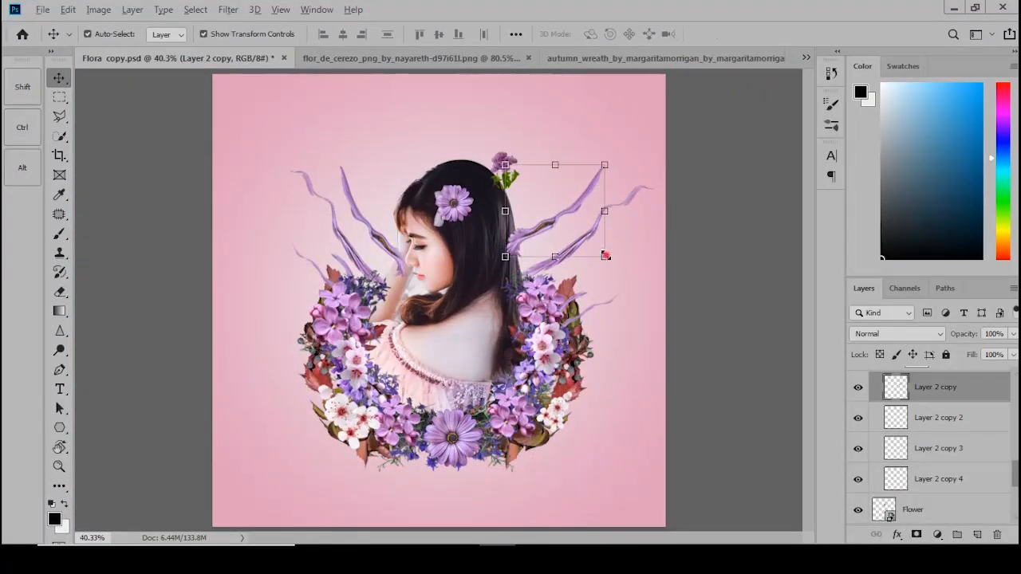
drag(605, 256, 625, 276)
drag(590, 213, 591, 216)
key(Return)
- Rotate the second streak on the right slightly counterclockwise and shift its base down into the lilacs
click(580, 255)
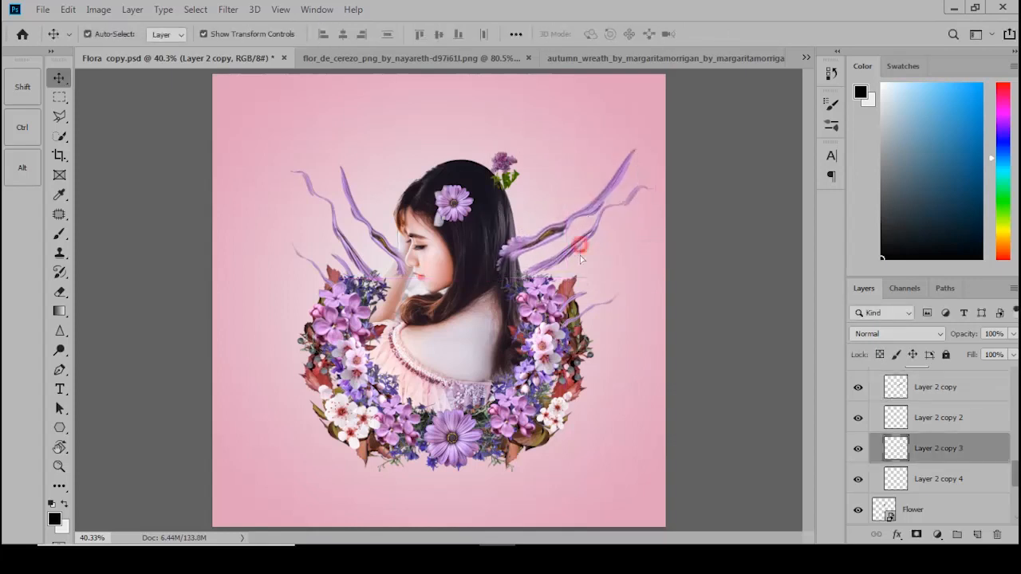
drag(580, 265, 579, 265)
drag(661, 318, 670, 301)
scroll(574, 284, up, 5)
drag(559, 285, 550, 293)
key(Return)
click(628, 467)
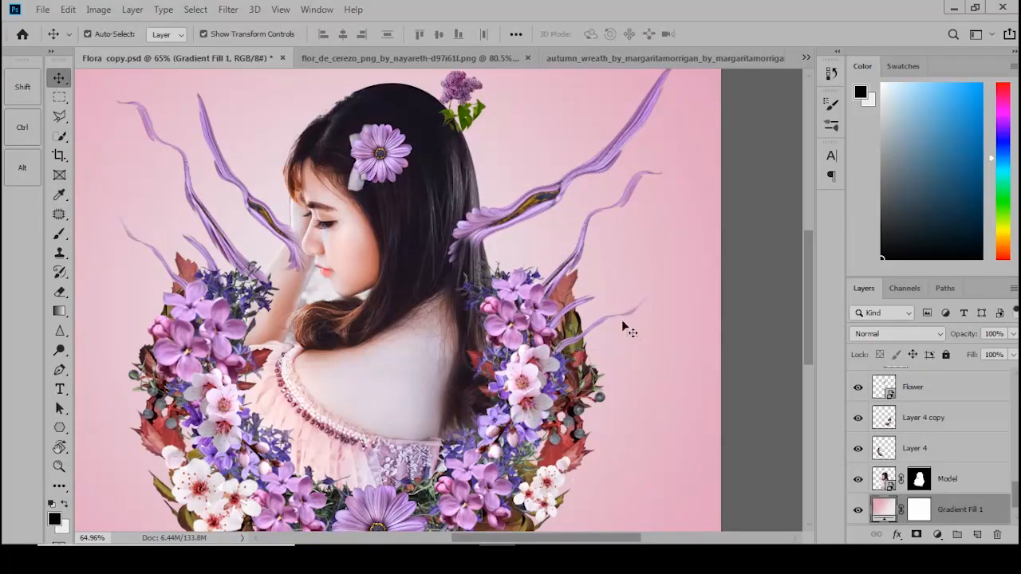
- Enlarge the lower streaks on the wreath's right side and reposition them so they extend outward
click(618, 317)
drag(655, 433, 703, 481)
drag(608, 318, 598, 283)
key(Return)
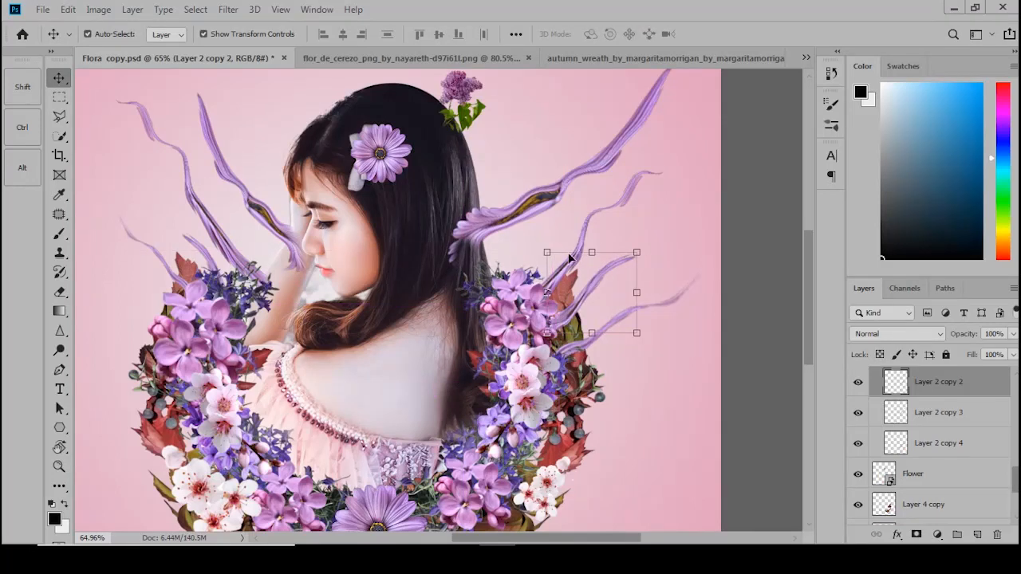
- Rotate the second right-hand streak, Layer 2 copy 3, clockwise and move it up below the topmost streak
click(594, 224)
click(585, 239)
drag(673, 359, 647, 382)
drag(570, 265, 573, 234)
key(Return)
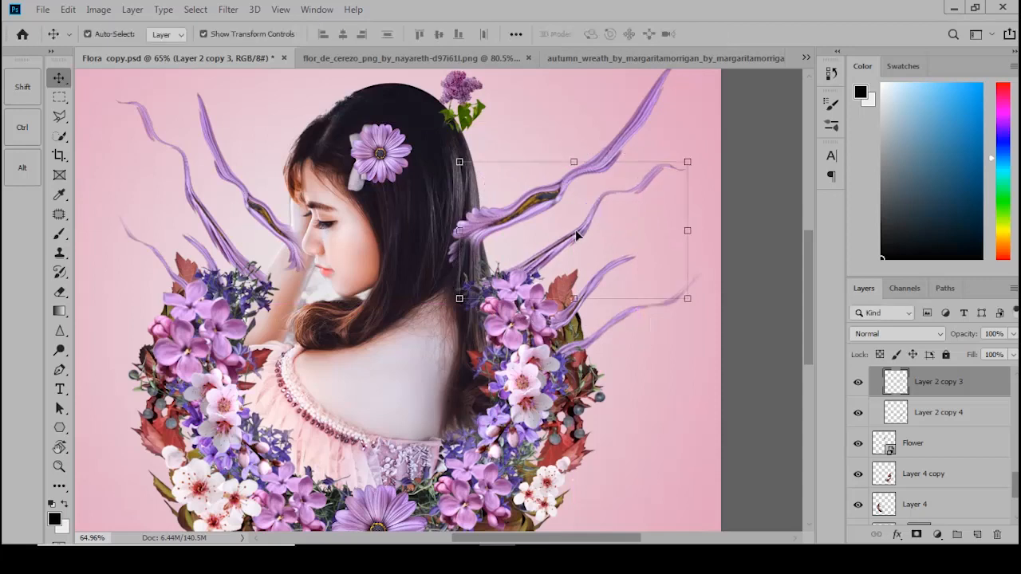
- Select all artwork layers down to Model, above Gradient Fill 1, and nudge them left together on the canvas
key(ctrl+minus)
key(ctrl+minus)
click(700, 349)
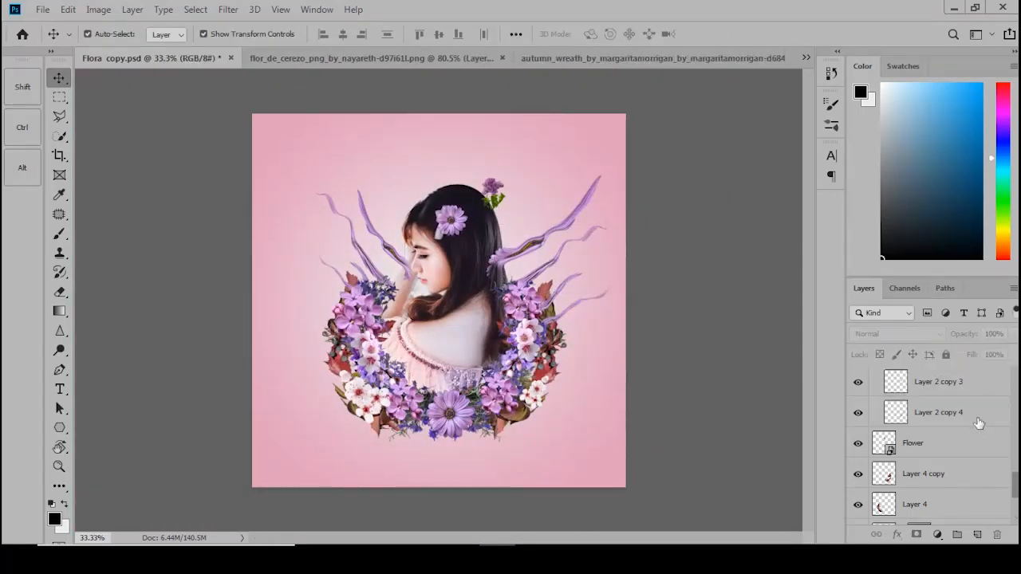
scroll(978, 423, down, 2)
click(941, 383)
scroll(941, 414, down, 3)
shift+click(947, 449)
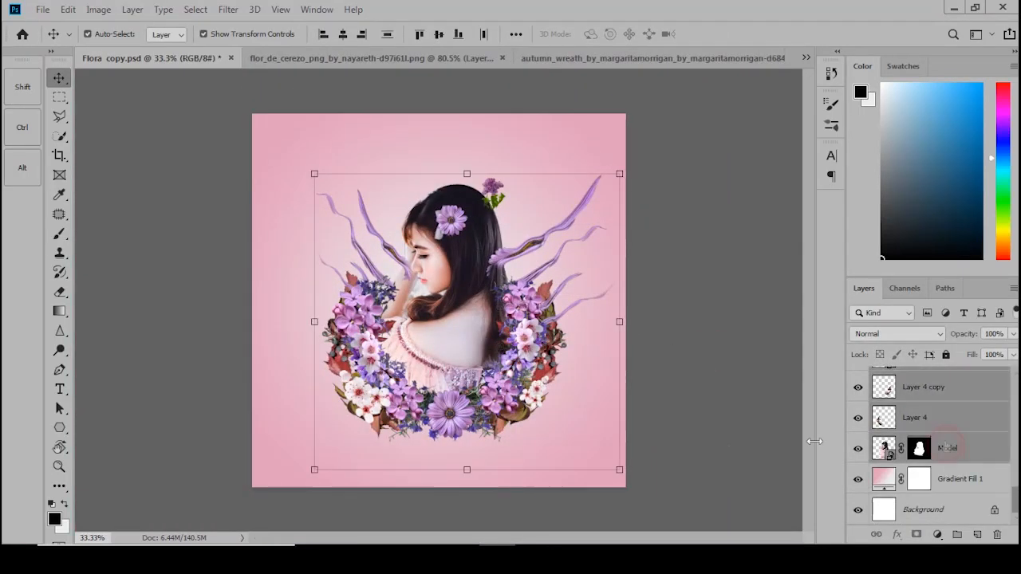
key(Left)
key(Left)
key(Left)
key(Left)
key(Left)
key(Left)
key(Left)
key(Left)
key(Left)
key(Left)
key(Left)
key(Left)
key(Left)
key(Left)
key(Left)
key(Left)
key(Left)
key(Left)
key(Left)
key(Left)
key(Left)
click(710, 325)
- Paint black on Group 2's layer mask to hide the topmost streak's base where it overlaps the woman's hair
scroll(500, 235, up, 5)
click(483, 252)
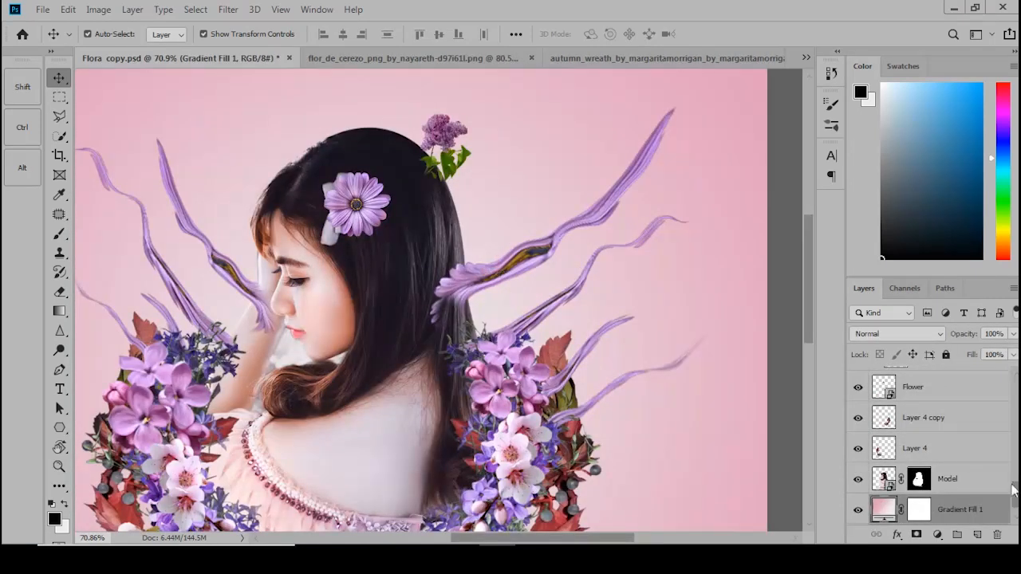
click(519, 243)
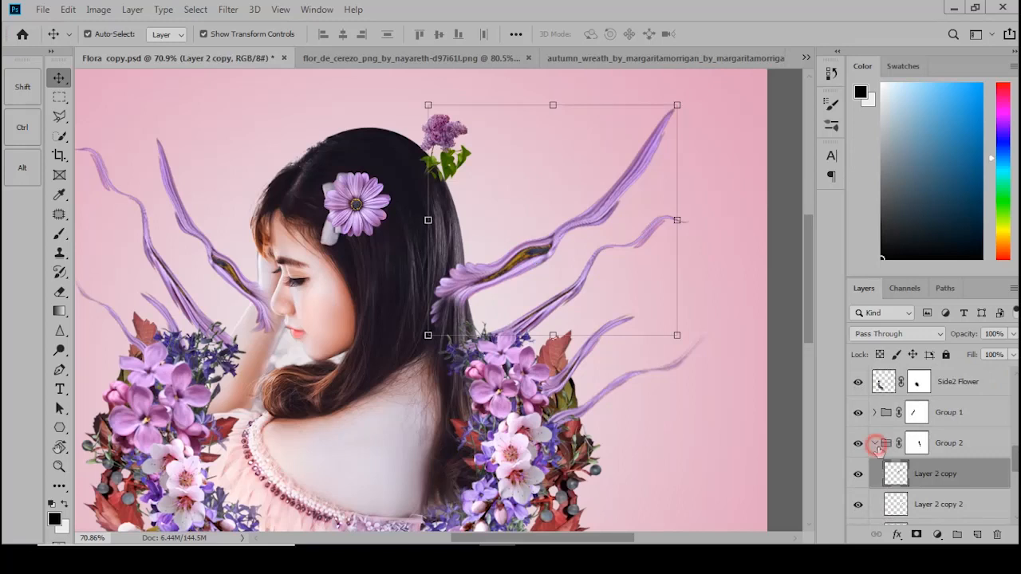
click(875, 444)
click(917, 442)
key(b)
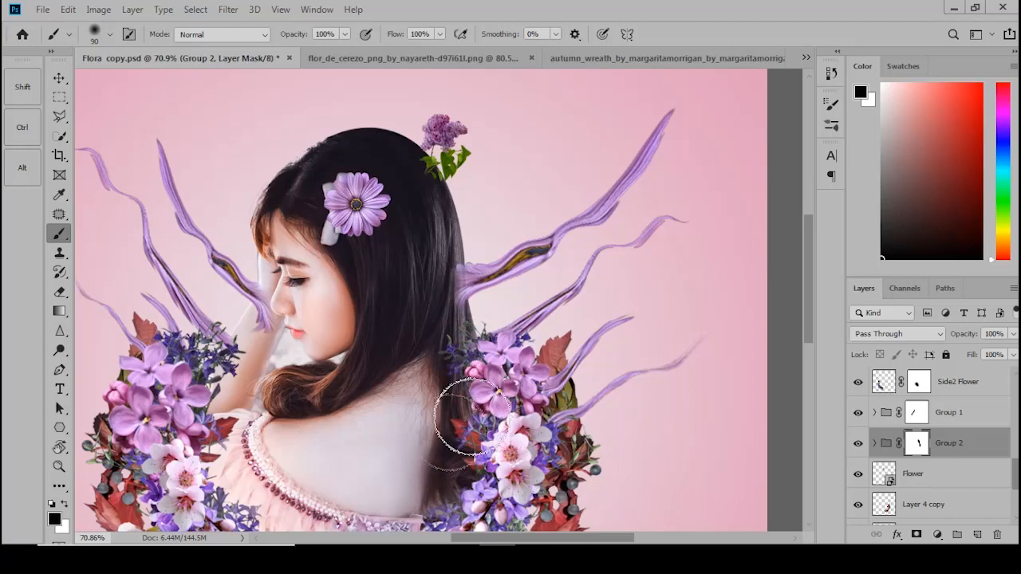
- Move the large streak in front of the woman's face, Layer 2 copy 8, slightly left
click(62, 81)
scroll(211, 240, up, 5)
drag(237, 285, 223, 285)
scroll(403, 355, down, 5)
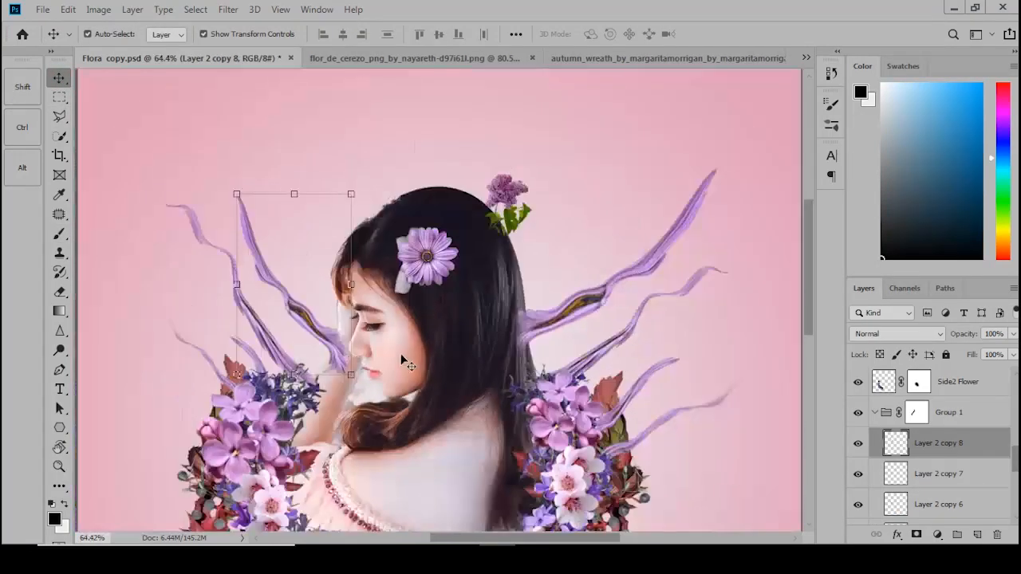
scroll(318, 287, down, 5)
click(708, 310)
scroll(471, 276, down, 4)
scroll(432, 291, up, 4)
- Rotate the two upper right-hand streaks counterclockwise to stand more upright and reposition the topmost one beside the hair
click(518, 245)
drag(624, 292, 638, 264)
scroll(510, 255, up, 5)
drag(523, 246, 512, 232)
key(Return)
scroll(491, 264, down, 3)
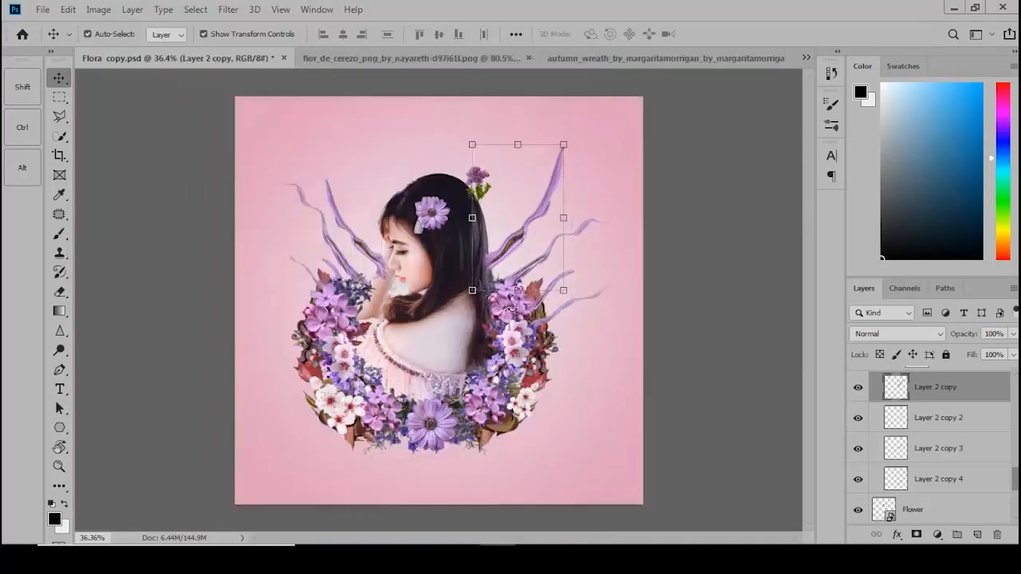
click(728, 295)
scroll(558, 259, up, 3)
click(554, 255)
drag(676, 326, 656, 298)
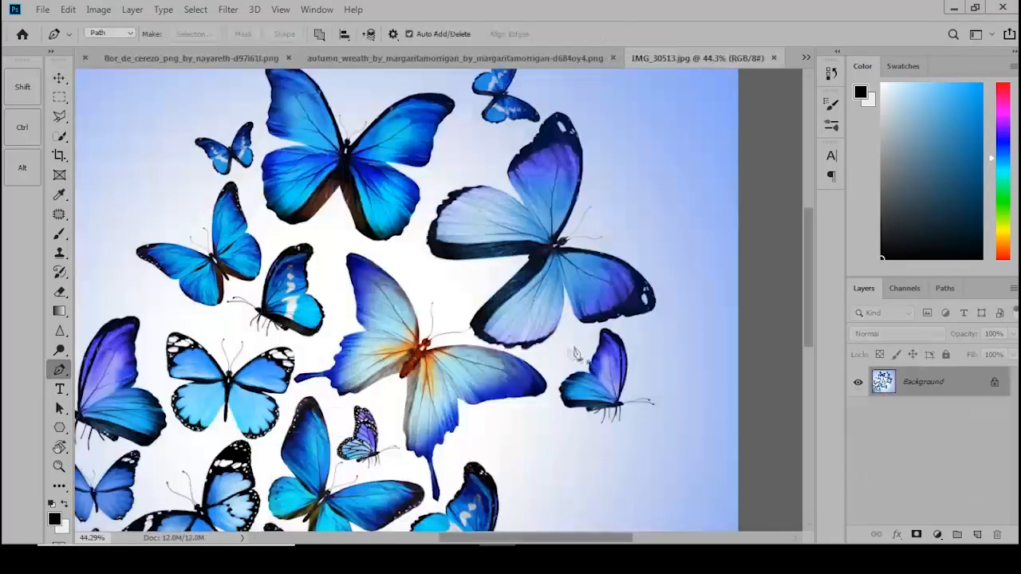
- Outline the small purple-blue butterfly in IMG_30513.jpg with the Pen tool, copy it to a new layer and hide Background
scroll(574, 353, up, 5)
drag(545, 341, 563, 317)
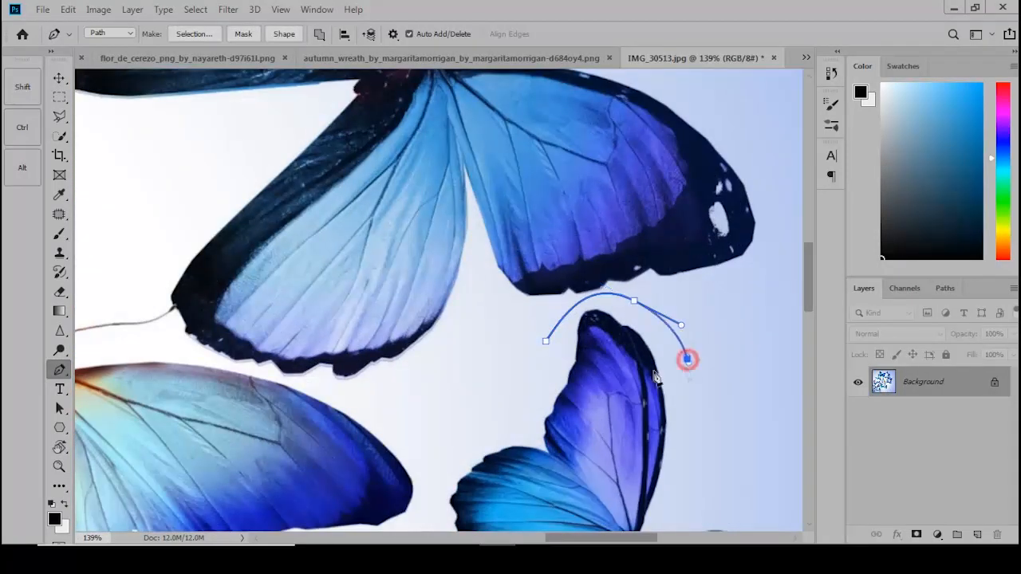
scroll(654, 378, down, 2)
scroll(614, 431, down, 2)
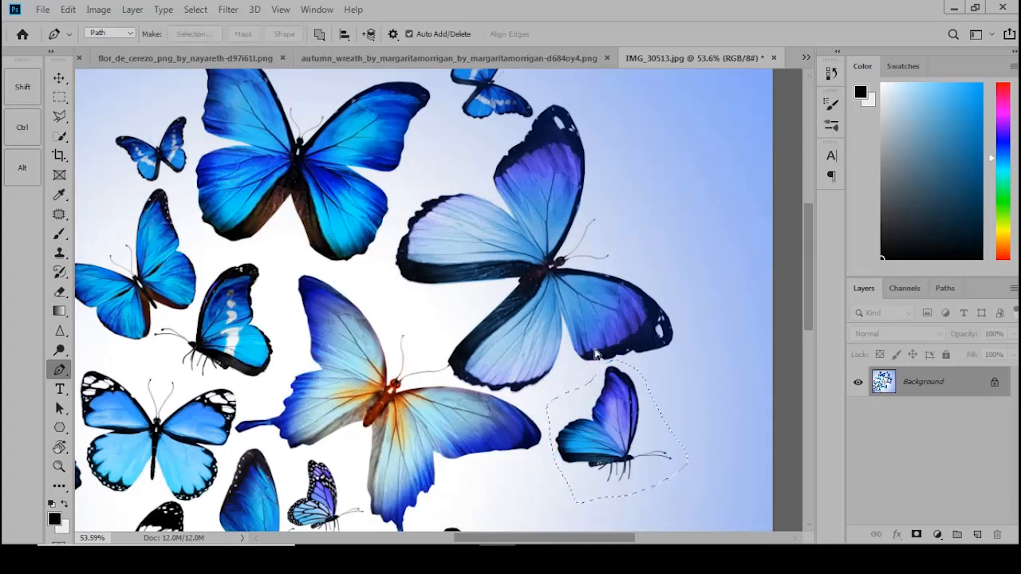
click(857, 413)
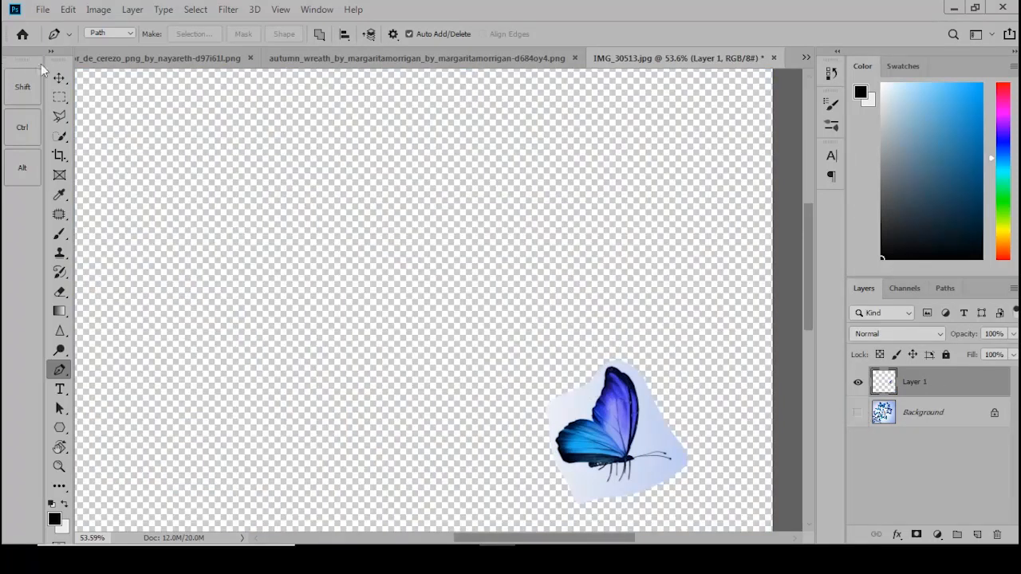
- Select the pale backdrop around the butterfly with the Magic Wand, feather the selection 1 pixel and delete it
click(59, 135)
click(119, 151)
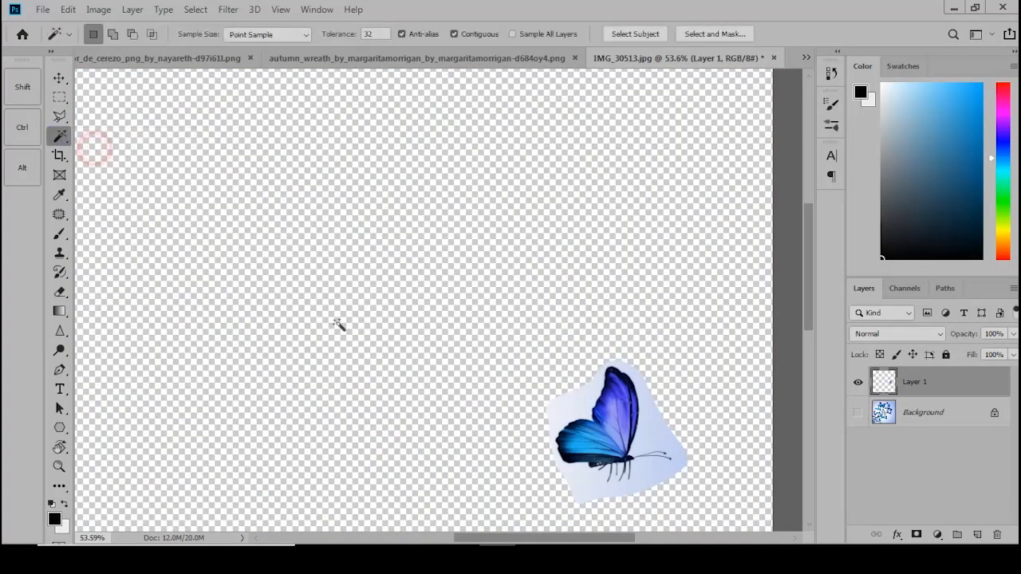
scroll(641, 461, up, 5)
click(650, 386)
key(shift+F6)
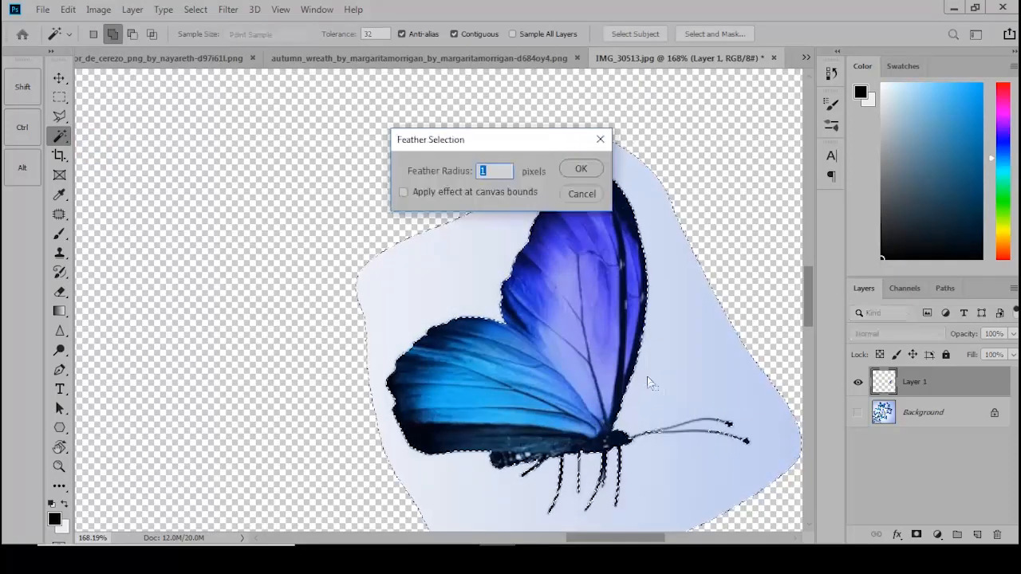
key(Return)
key(Delete)
- Bring the cut-out butterfly into the Flora copy document and scale it to about 48% near the topmost right streak
key(v)
scroll(608, 373, down, 3)
drag(578, 354, 424, 311)
drag(494, 363, 458, 345)
scroll(438, 327, up, 5)
drag(440, 312, 609, 135)
drag(537, 282, 389, 501)
scroll(459, 334, up, 5)
drag(452, 336, 556, 137)
- Flip the butterfly horizontally and settle it on the tip of the topmost right-hand streak
right_click(645, 202)
click(686, 393)
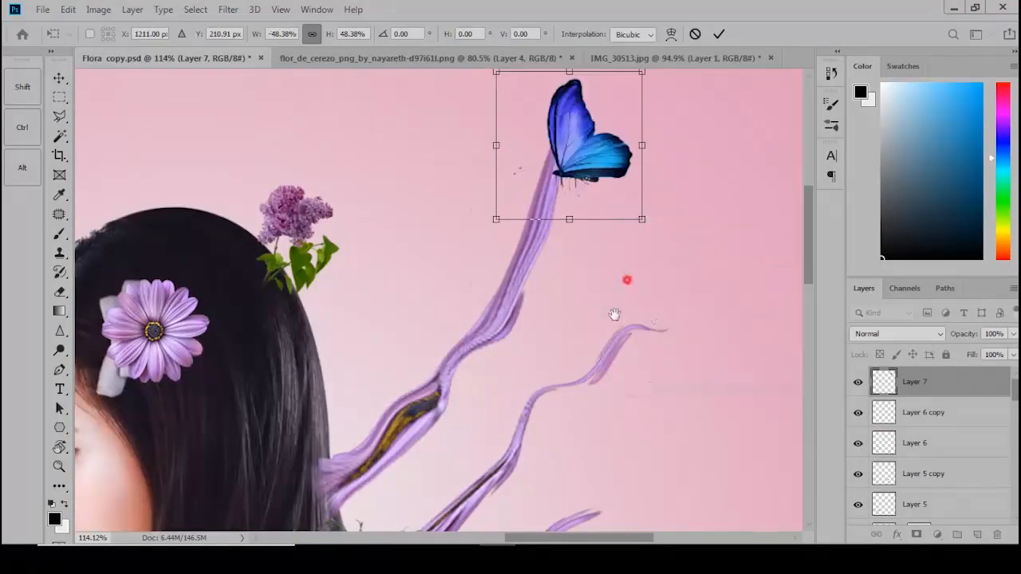
drag(615, 280, 563, 433)
drag(540, 269, 530, 227)
- Shift the butterfly's hue with Hue/Saturation so its blue wings turn pink and purple
key(ctrl+u)
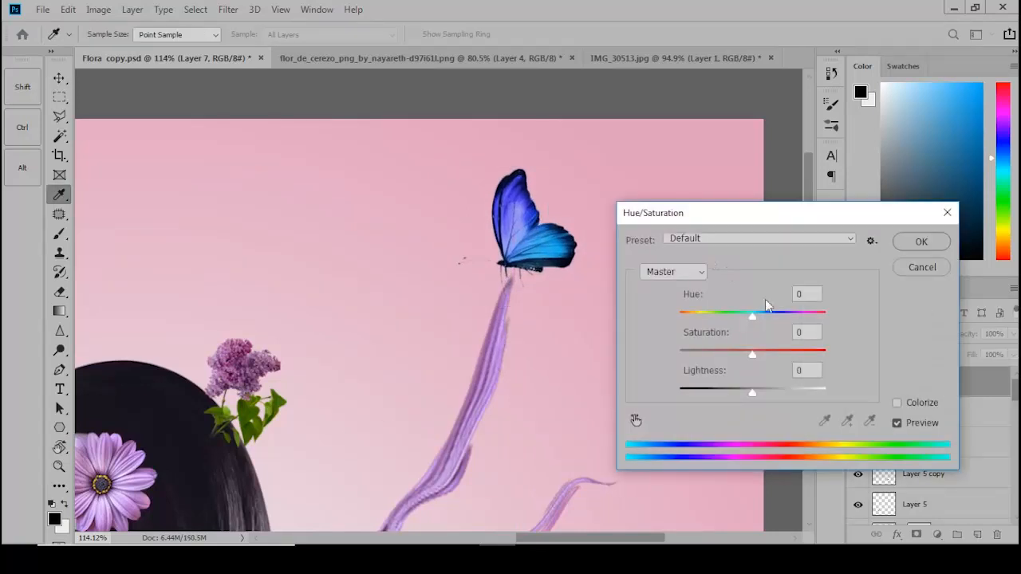
drag(752, 313, 792, 312)
click(921, 241)
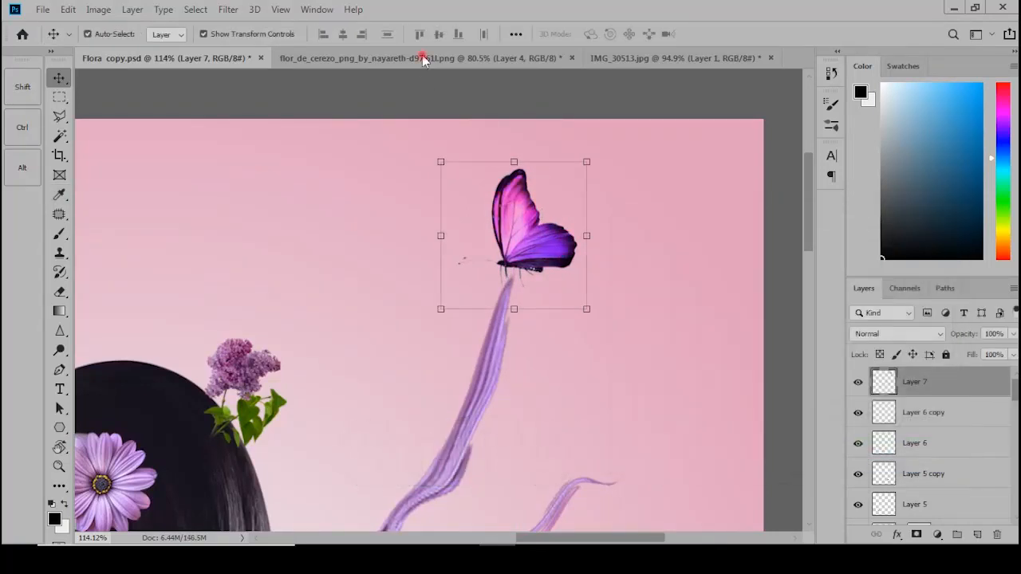
- Show Background in IMG_30513.jpg again, outline the side-view blue butterfly with white patches using the Pen tool and load the path as a selection
click(426, 58)
click(606, 58)
scroll(709, 359, down, 3)
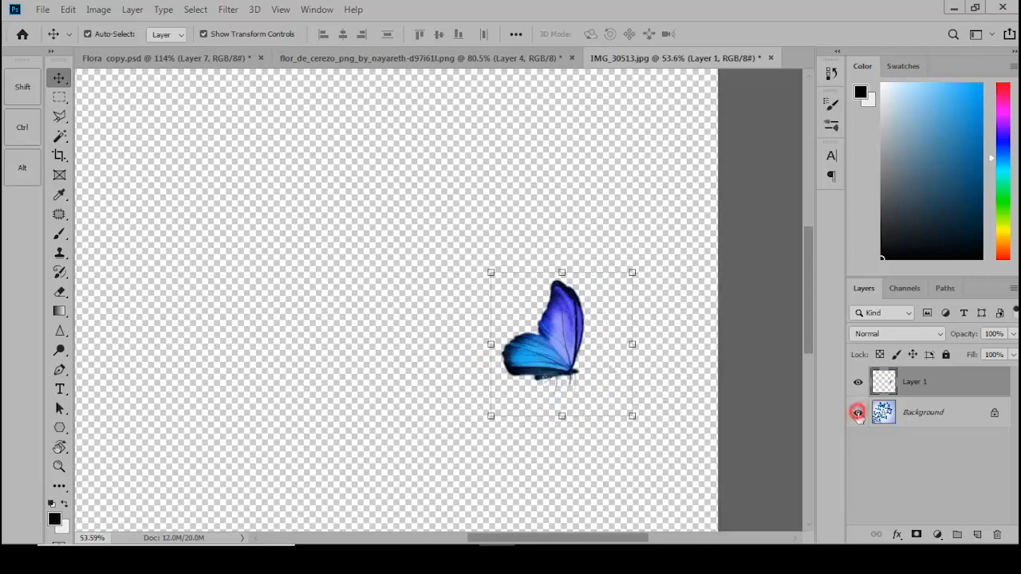
click(857, 412)
key(p)
scroll(450, 275, up, 3)
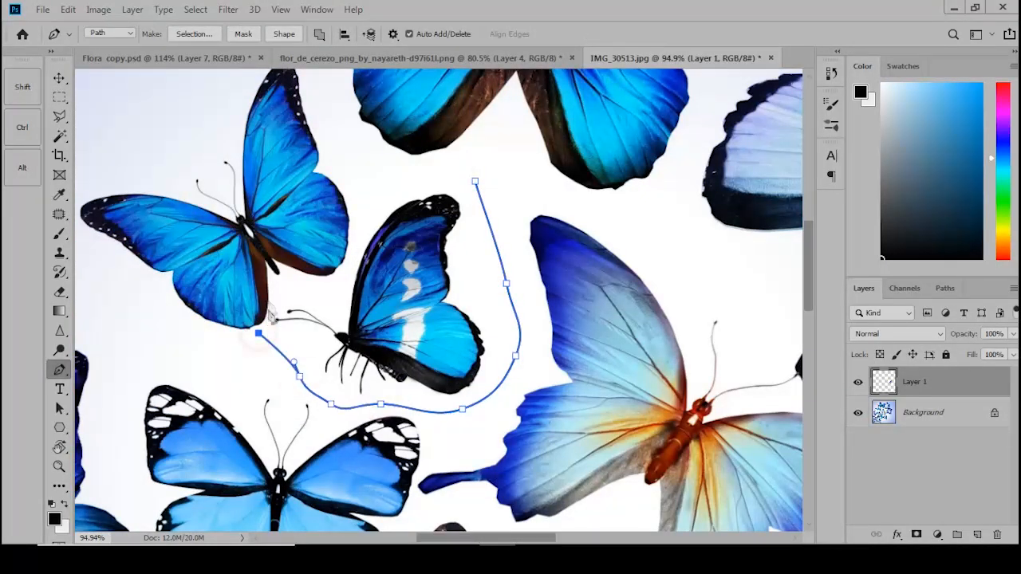
scroll(293, 295, up, 5)
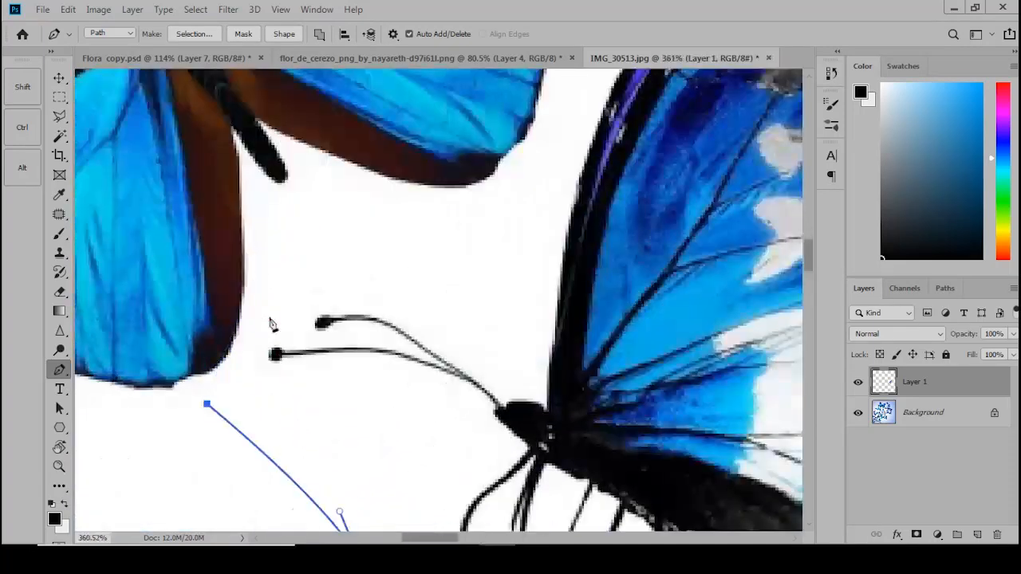
click(443, 246)
scroll(444, 245, down, 3)
drag(532, 114, 527, 241)
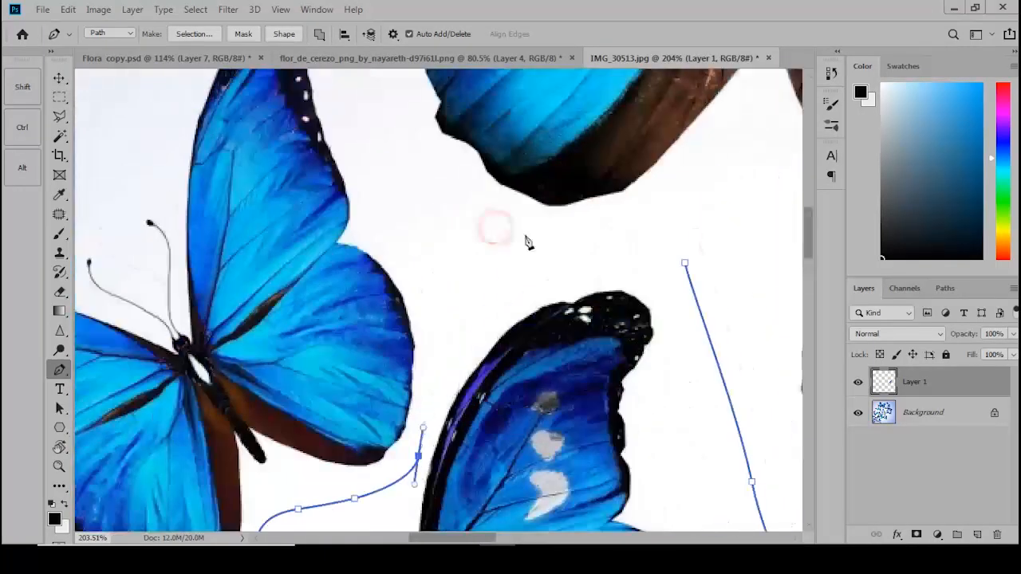
click(684, 261)
key(ctrl+Return)
- Copy the selected butterfly from Background to a new layer and hide Layer 1 and Background
click(925, 415)
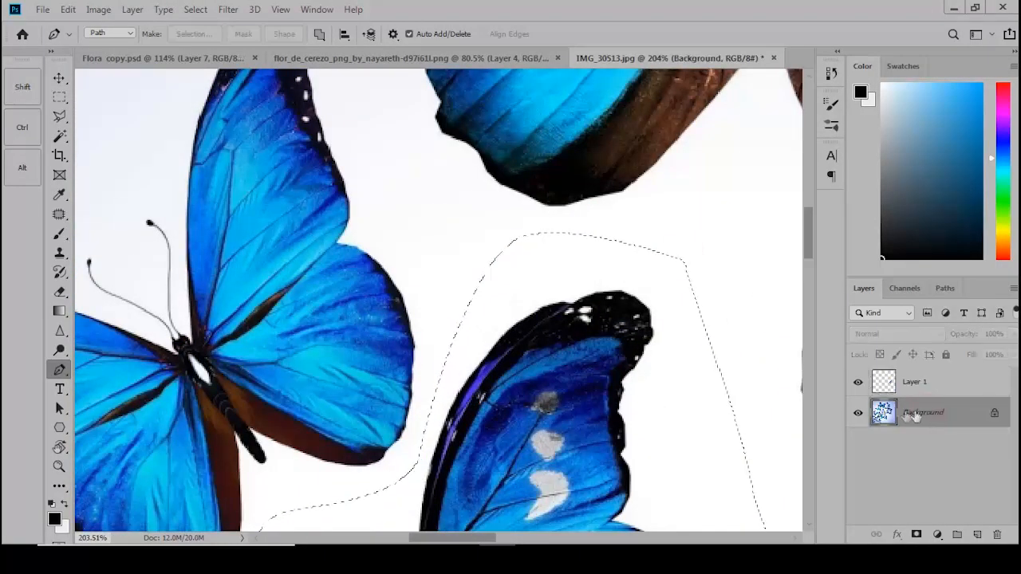
key(ctrl+j)
key(v)
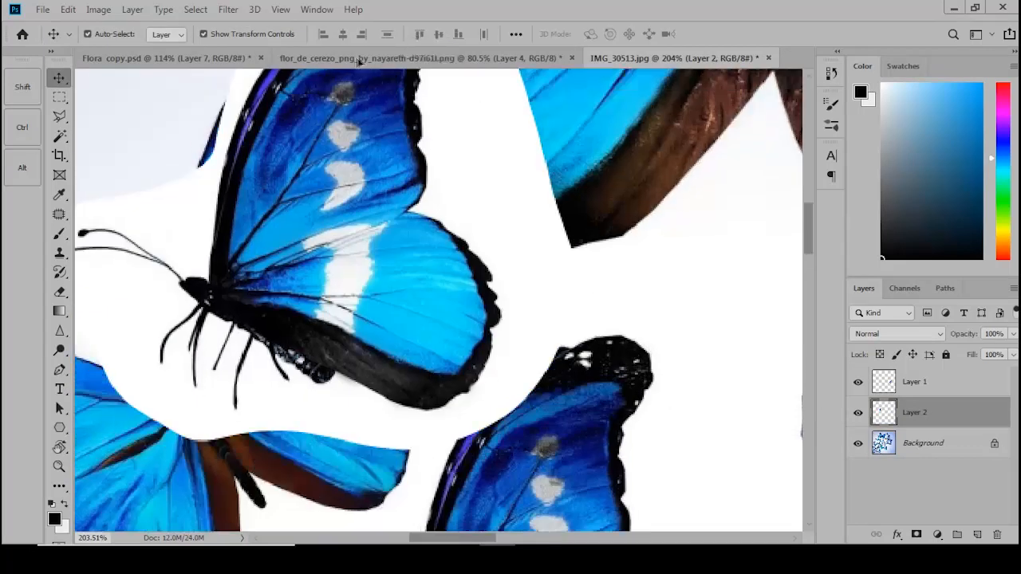
drag(359, 61, 537, 286)
click(638, 60)
click(856, 443)
click(855, 381)
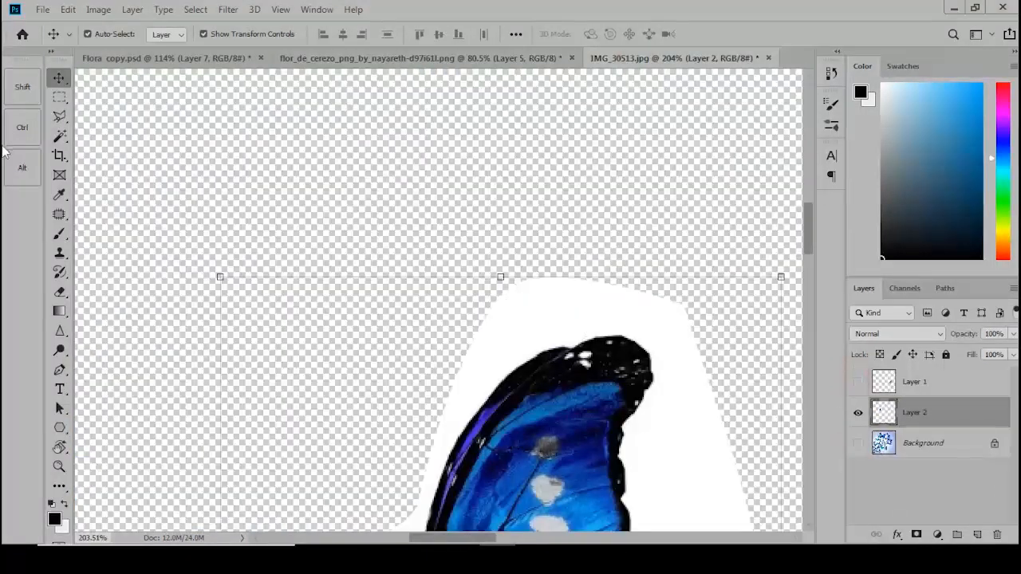
- Select the white area around the Layer 2 butterfly with the Magic Wand, feather it 1 pixel and delete it
click(59, 138)
key(shift+F6)
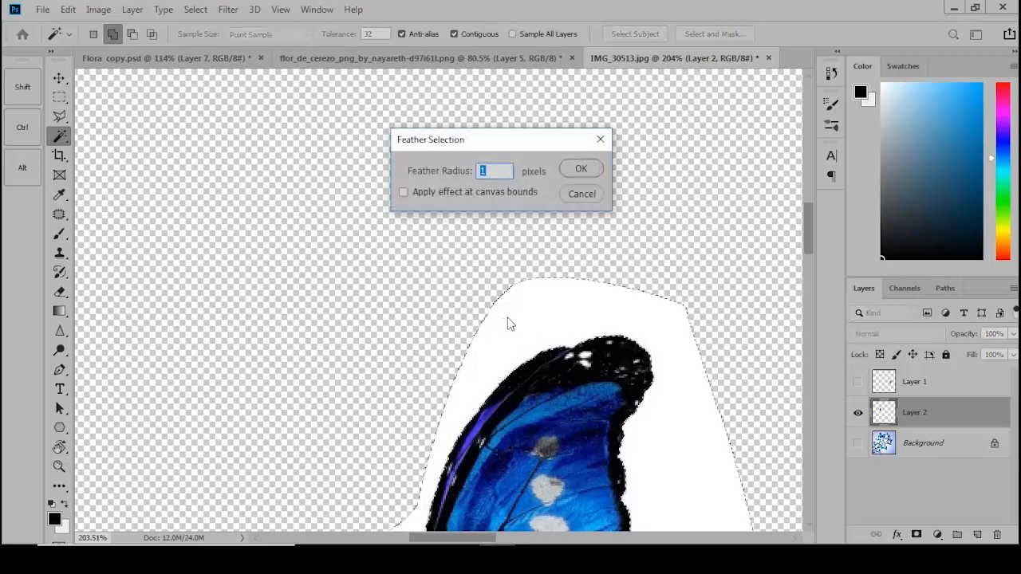
key(Return)
key(Delete)
- Move the white-patched blue butterfly into the Flora copy document, scale it down and place it at the second right streak's tip
key(v)
drag(510, 322, 366, 438)
scroll(461, 365, down, 14)
scroll(462, 320, up, 14)
drag(312, 383, 620, 182)
drag(726, 102, 497, 319)
drag(361, 377, 562, 230)
scroll(540, 275, down, 5)
drag(563, 283, 497, 428)
scroll(520, 243, up, 12)
key(Return)
- Enlarge the duplicate blue butterfly to about 225%, flip it horizontally and place it at the outer left streak's tip
scroll(503, 275, down, 12)
scroll(471, 401, down, 3)
scroll(487, 408, down, 3)
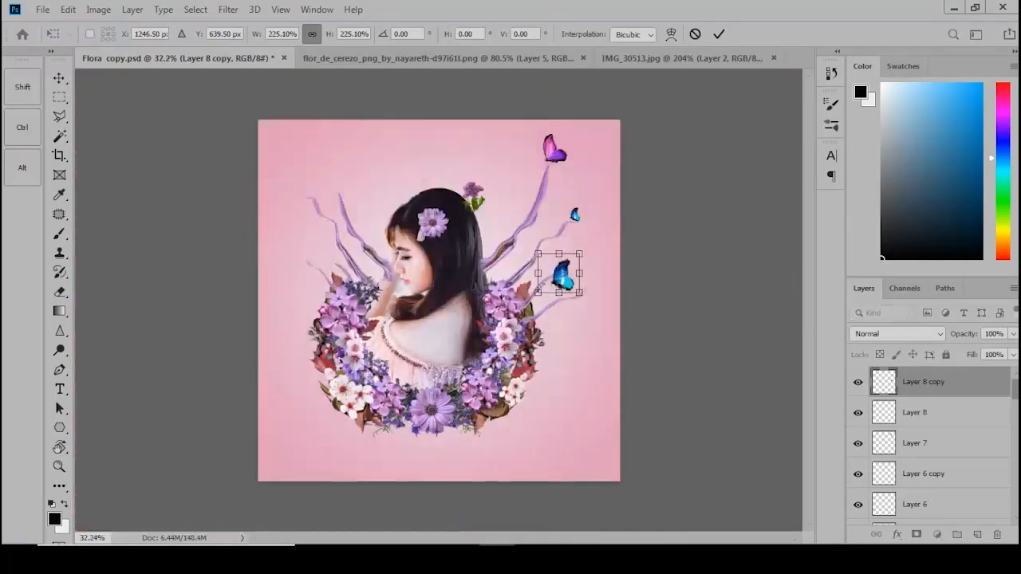
right_click(420, 333)
click(467, 515)
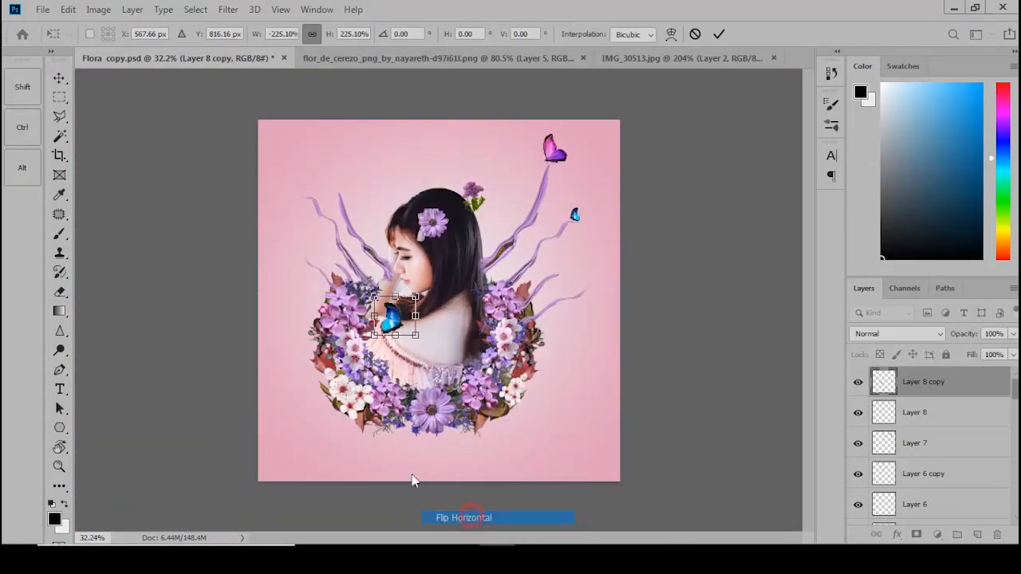
scroll(414, 481, up, 3)
drag(493, 425, 323, 179)
key(Return)
- Shift the left butterfly's hue to purple with Hue/Saturation and fine-tune its placement above the streak's tip
key(ctrl+u)
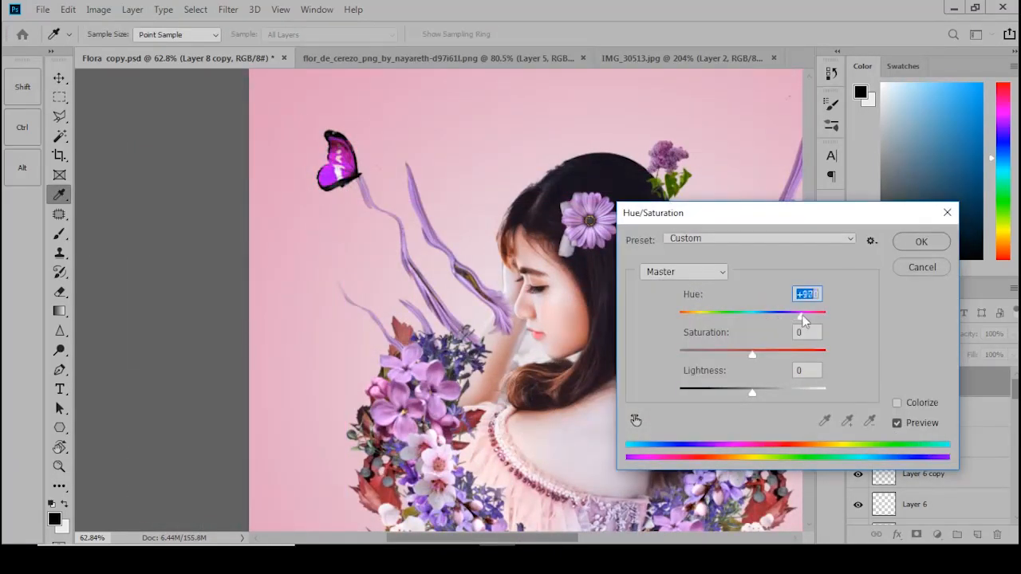
click(921, 241)
scroll(363, 146, up, 6)
drag(396, 288, 460, 392)
drag(401, 307, 395, 275)
key(ctrl+0)
click(210, 304)
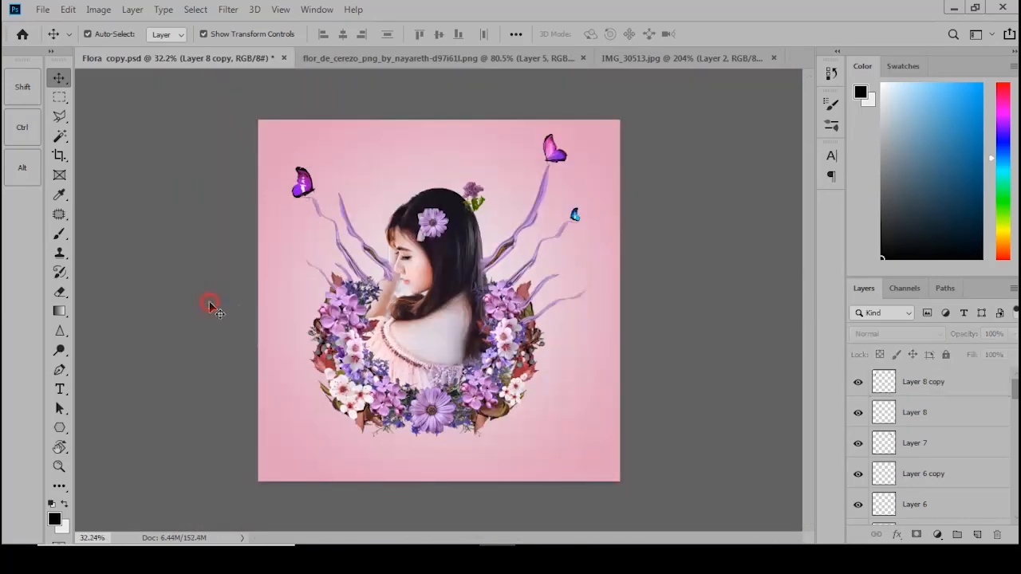
- In IMG_30513.jpg, trace the small purple-and-blue spotted butterfly with the Pen tool and load the path as a selection
click(580, 62)
scroll(519, 306, down, 4)
click(858, 443)
scroll(286, 247, down, 2)
scroll(291, 255, up, 5)
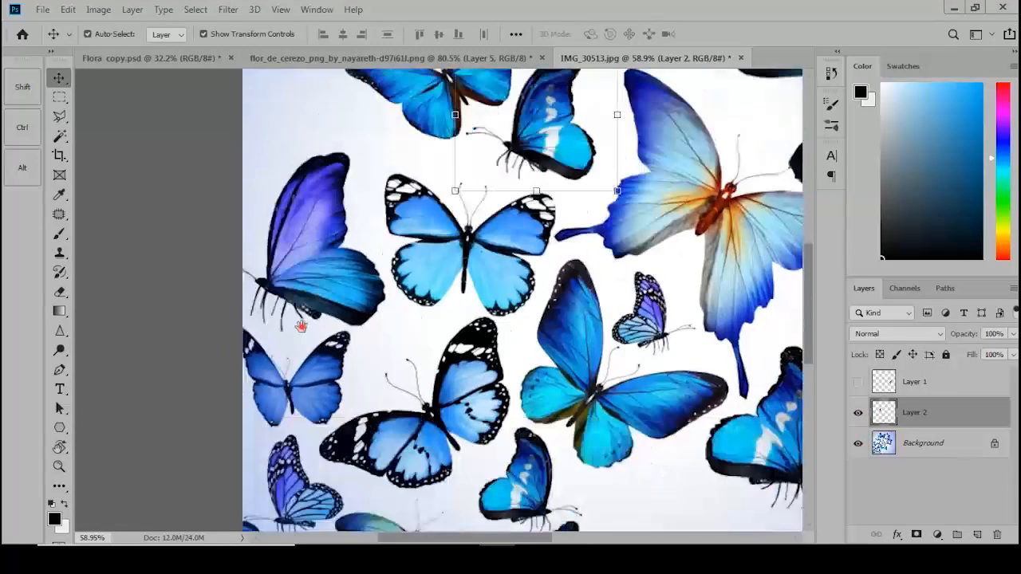
key(p)
drag(529, 297, 535, 318)
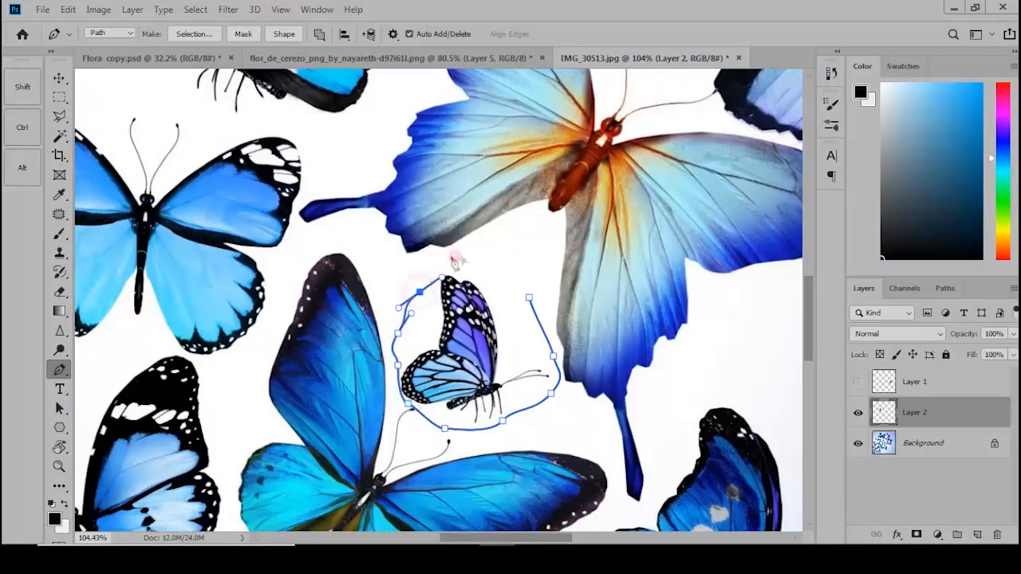
key(ctrl+j)
click(495, 218)
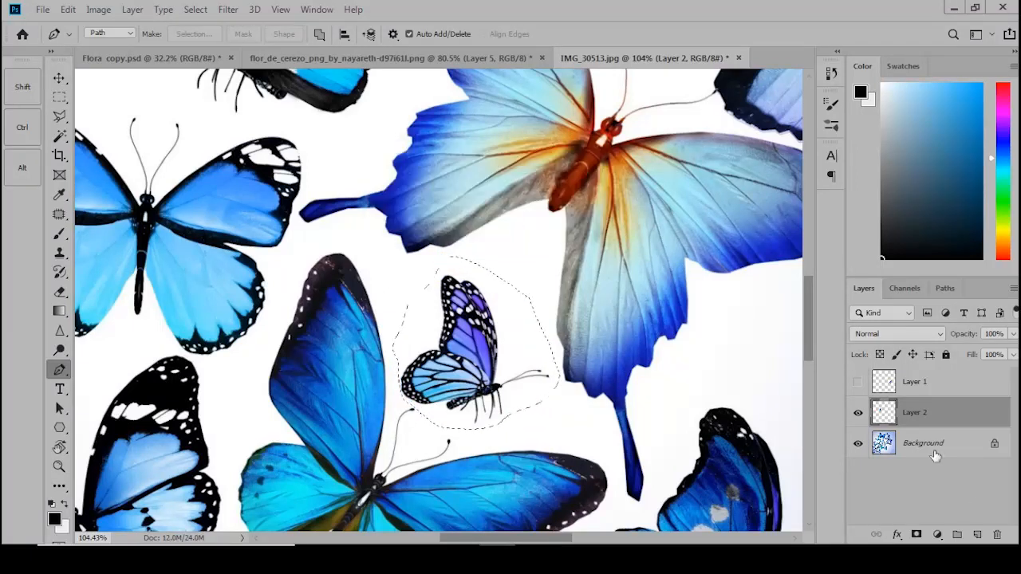
- Copy the selected butterfly from the Background to a new layer and hide the Background and Layer 2
click(930, 447)
key(ctrl+j)
click(858, 469)
click(858, 412)
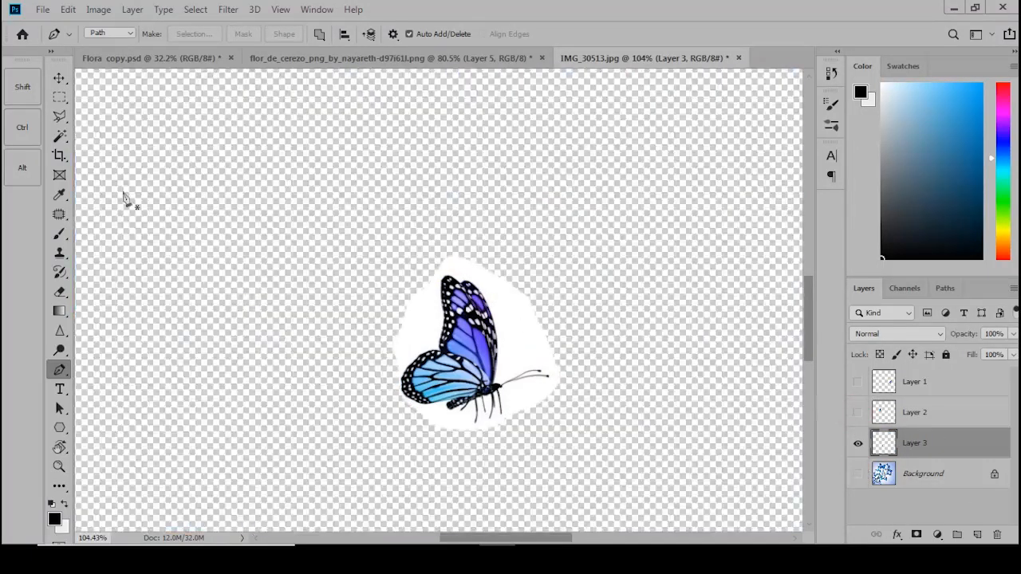
- Select the white area around the isolated butterfly with the Magic Wand, feather it 1 pixel, delete it and deselect
right_click(59, 136)
click(104, 135)
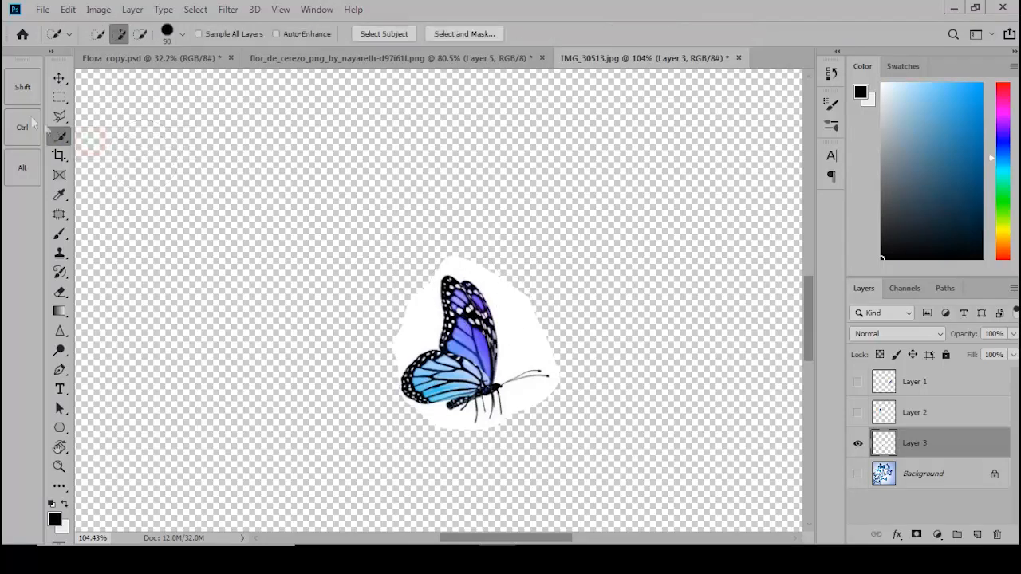
click(120, 151)
key(shift+F6)
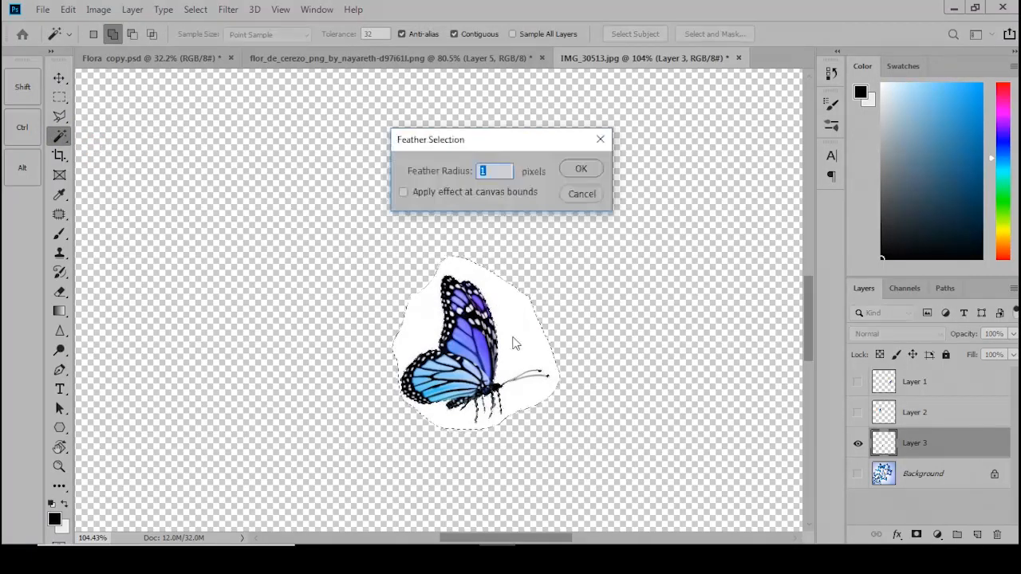
key(Return)
key(Delete)
key(ctrl+d)
- Move the spotted butterfly into the Flora copy document, scale it down and place it at the lower left streak's tip
key(v)
drag(513, 341, 239, 192)
scroll(346, 272, up, 7)
drag(537, 352, 287, 257)
key(Return)
- Duplicate the spotted butterfly beside the woman's face, recolour it pink with Hue +85 and Saturation +72, and place it above the left flowers
drag(349, 228, 391, 276)
scroll(406, 291, up, 8)
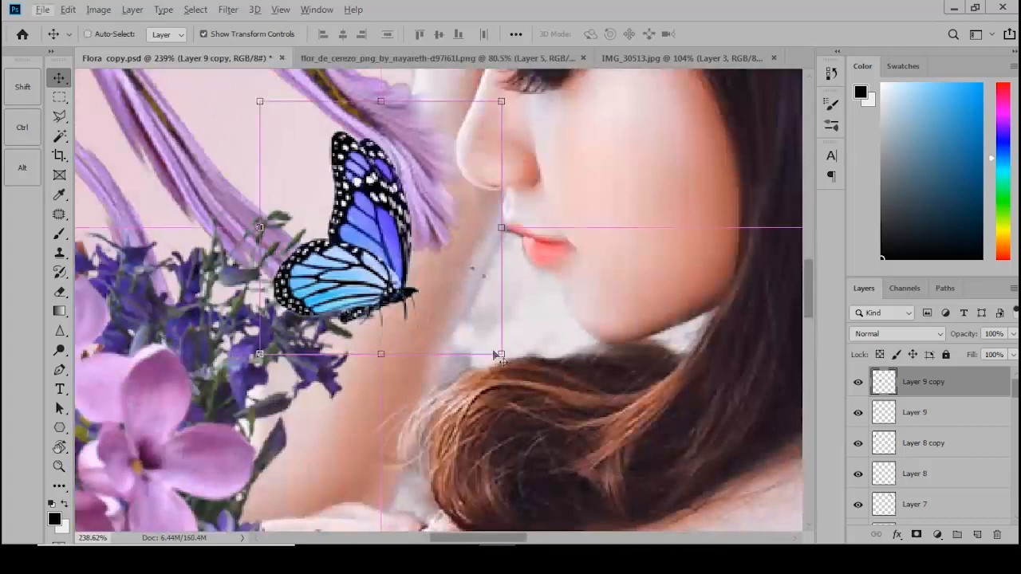
key(ctrl+u)
drag(763, 317, 796, 318)
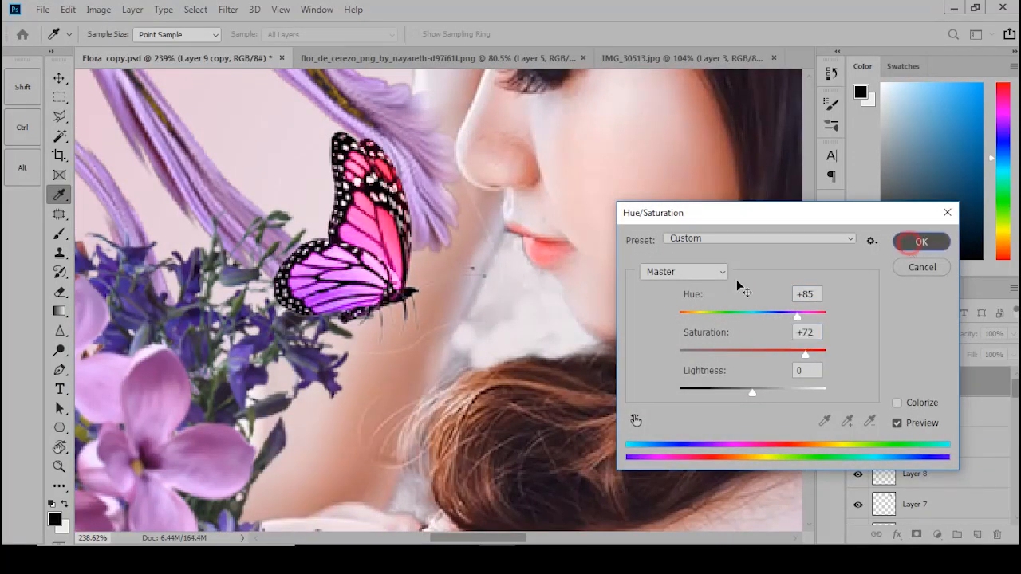
scroll(408, 279, down, 7)
drag(405, 277, 365, 255)
scroll(368, 279, down, 5)
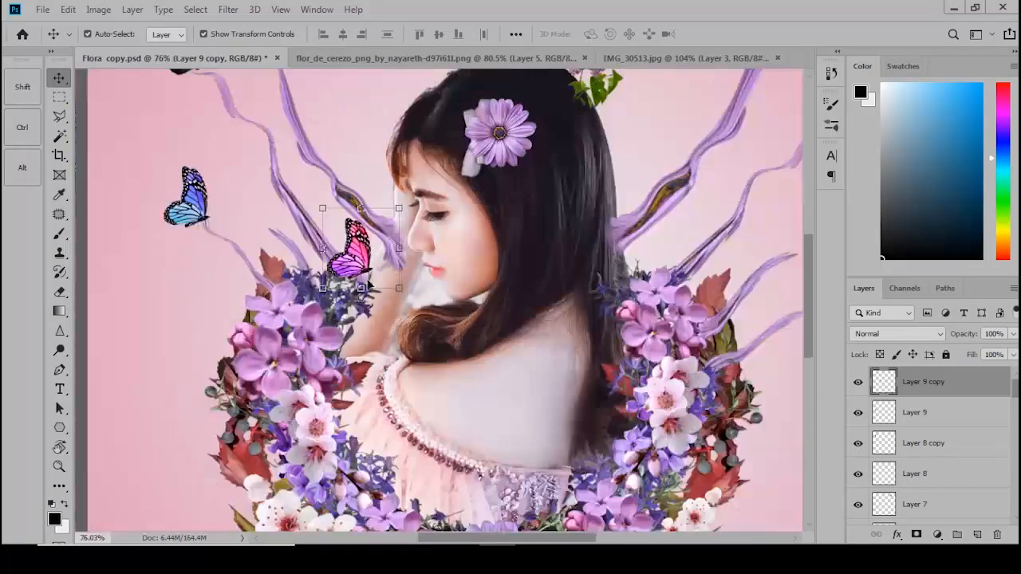
scroll(304, 236, down, 4)
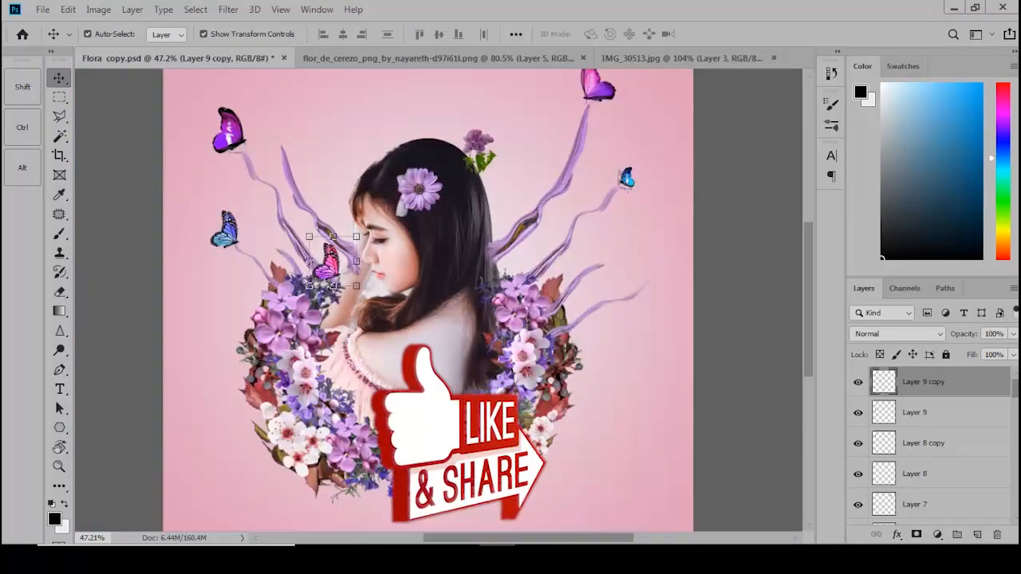
- Duplicate the upper right butterfly, flip it horizontally, scale it down and place it at the inner left streak's tip
drag(575, 112, 362, 333)
key(ctrl+t)
right_click(324, 224)
click(370, 411)
scroll(311, 216, up, 7)
drag(335, 281, 305, 180)
key(Return)
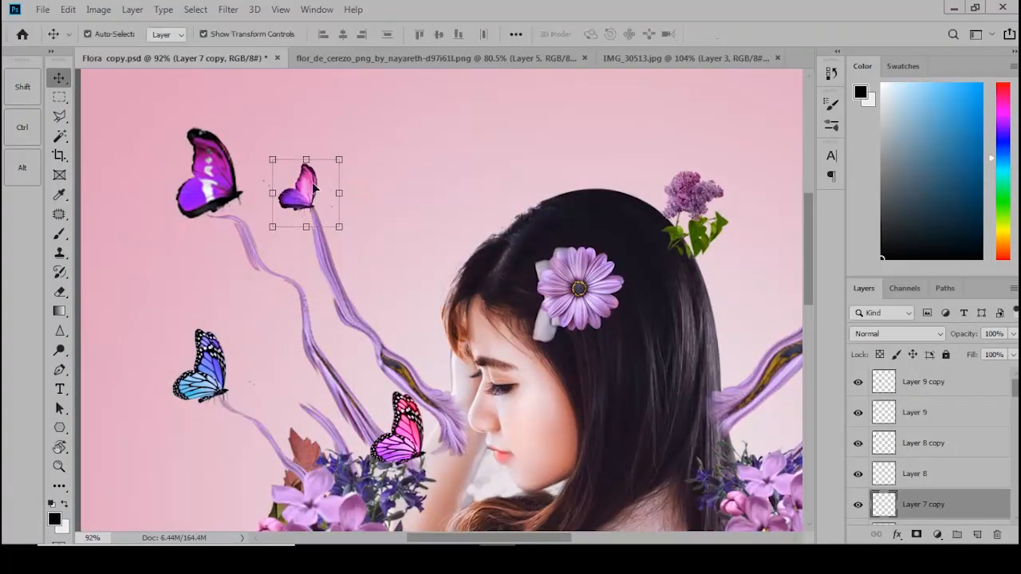
- Recolour the small butterfly at the inner left streak turquoise by setting its Hue to -105
scroll(241, 194, down, 7)
key(ctrl+u)
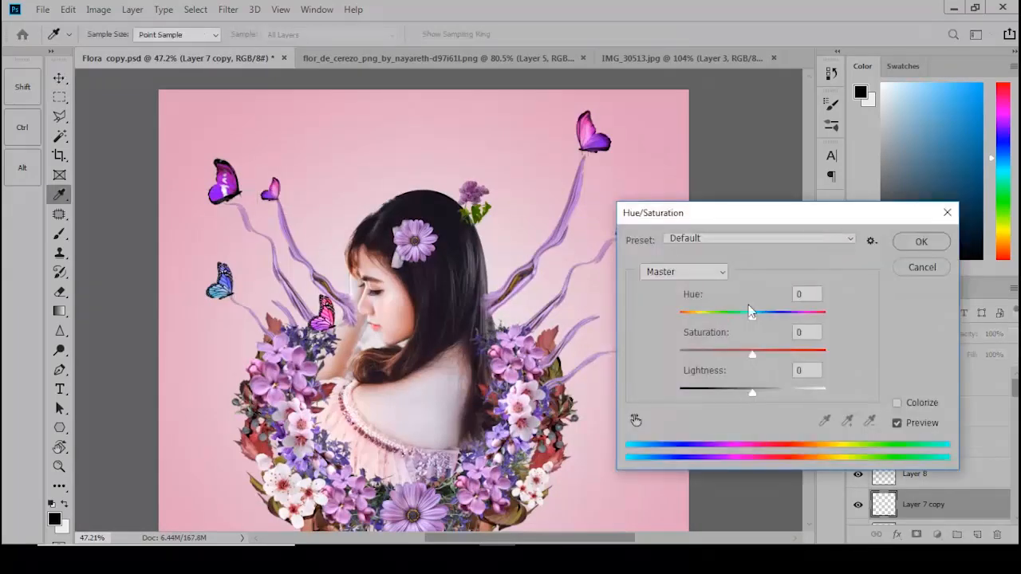
drag(709, 320, 703, 320)
key(Return)
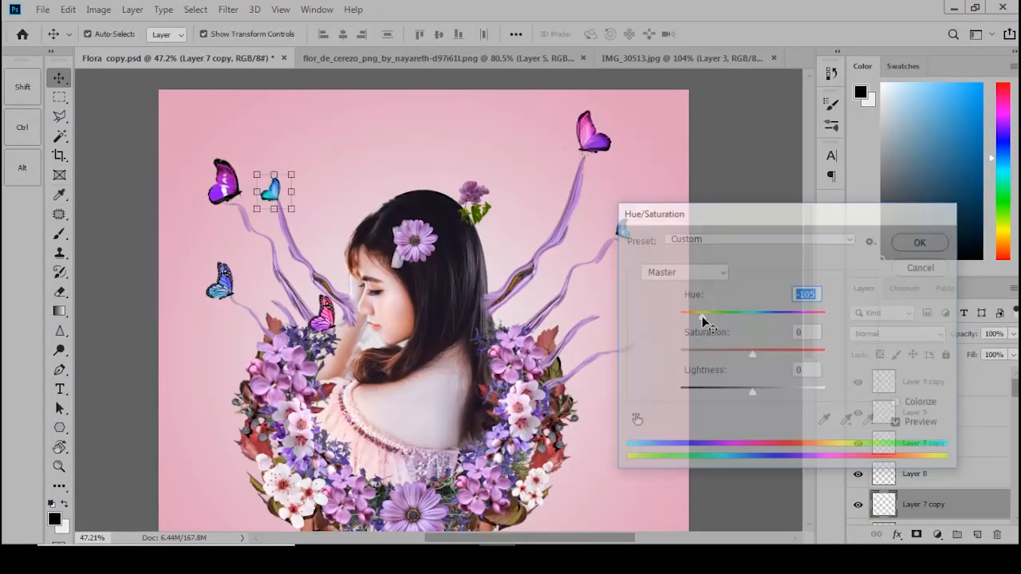
- Duplicate the outer left purple butterfly, flip it horizontally, scale it down and place it at the third right streak's tip
drag(322, 314, 685, 276)
key(ctrl+t)
right_click(523, 348)
click(548, 329)
scroll(527, 345, up, 6)
drag(714, 324, 695, 317)
key(Return)
- Recolour the butterfly at the third right streak pink by setting its Hue to +36
key(ctrl+u)
drag(859, 214, 934, 209)
mouse_move(829, 305)
mouse_down()
mouse_move(852, 304)
mouse_move(773, 306)
mouse_move(843, 305)
mouse_up()
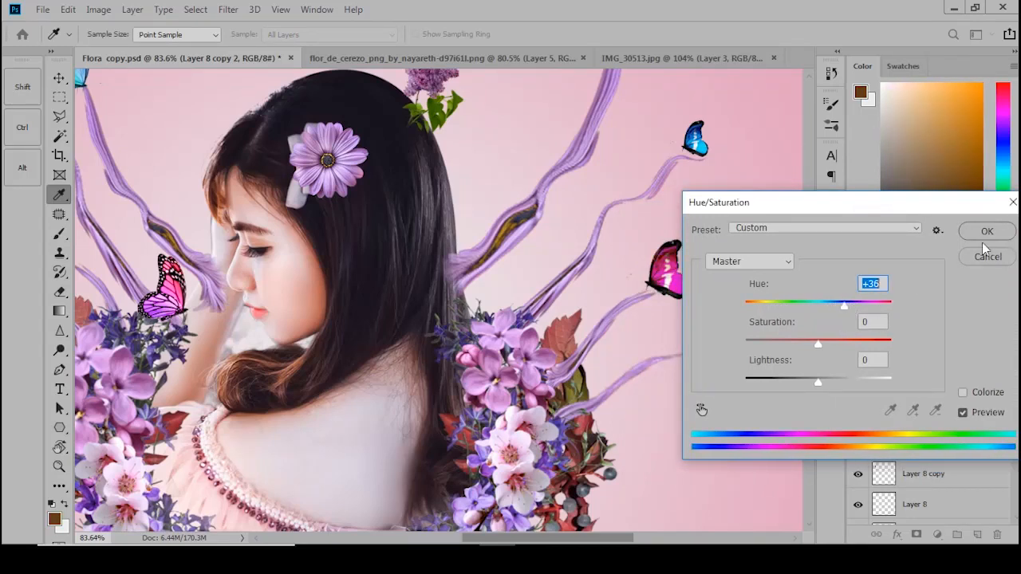
click(986, 233)
key(v)
scroll(435, 261, down, 4)
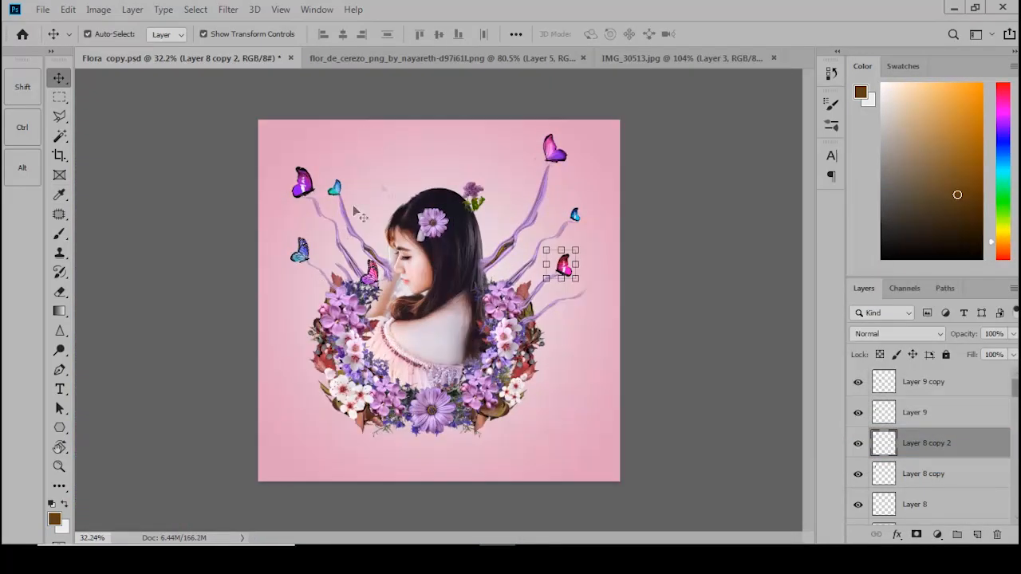
- Duplicate the pink spotted butterfly beside the face, scale it down and place it next to the large purple daisy below
scroll(367, 270, up, 9)
drag(377, 287, 331, 315)
scroll(458, 392, down, 5)
click(534, 430)
scroll(523, 419, up, 7)
key(Return)
scroll(478, 474, up, 8)
- Shift the daisy butterfly's hue to orange-yellow with Hue/Saturation, enlarge it and position it above the daisy
key(ctrl+u)
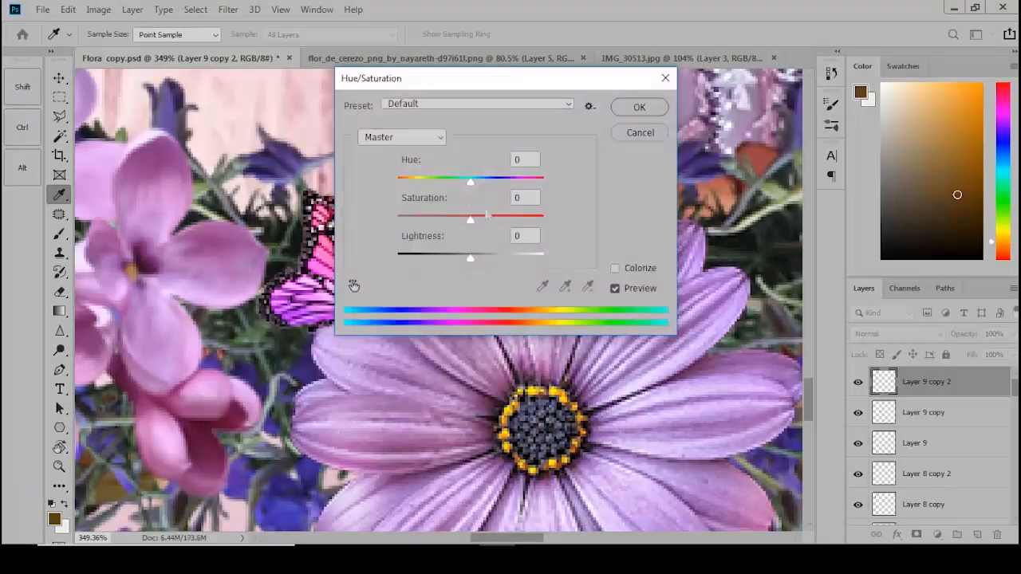
click(634, 108)
scroll(411, 413, down, 10)
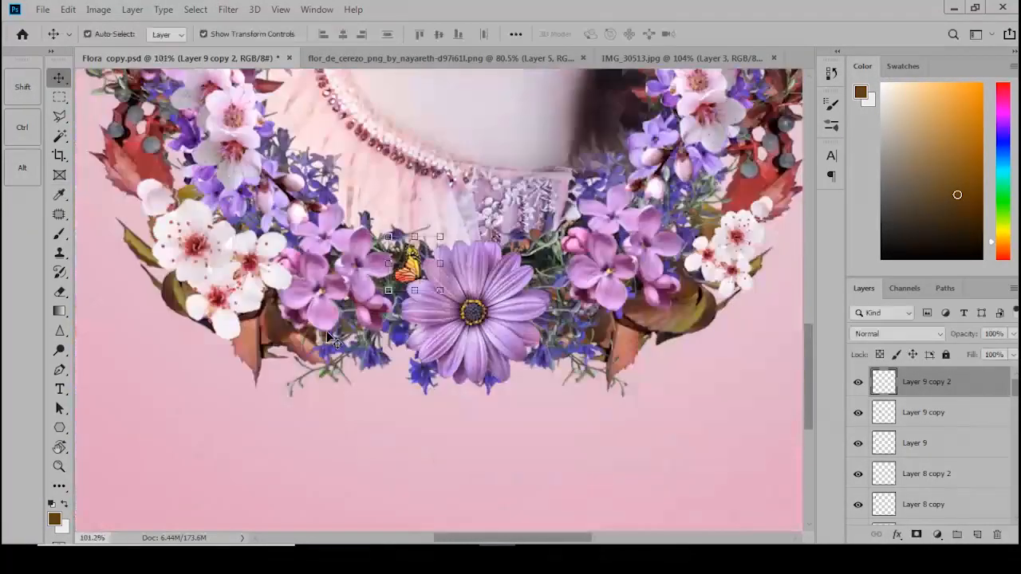
key(ctrl+t)
drag(396, 272, 360, 255)
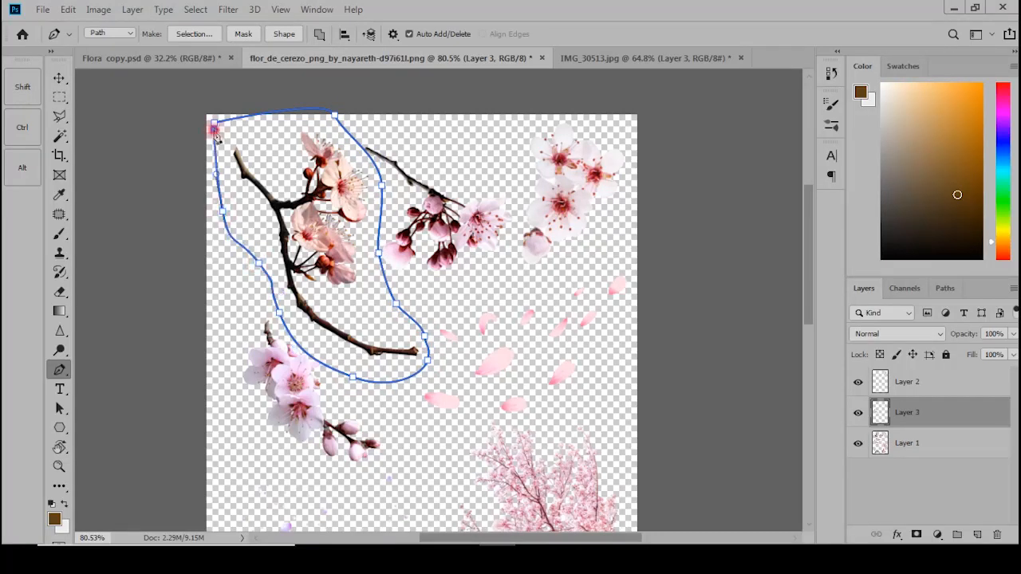
- Copy the outlined curved blossom branch from Layer 1 to its own layer and move it into the Flora copy document
click(905, 449)
key(ctrl+j)
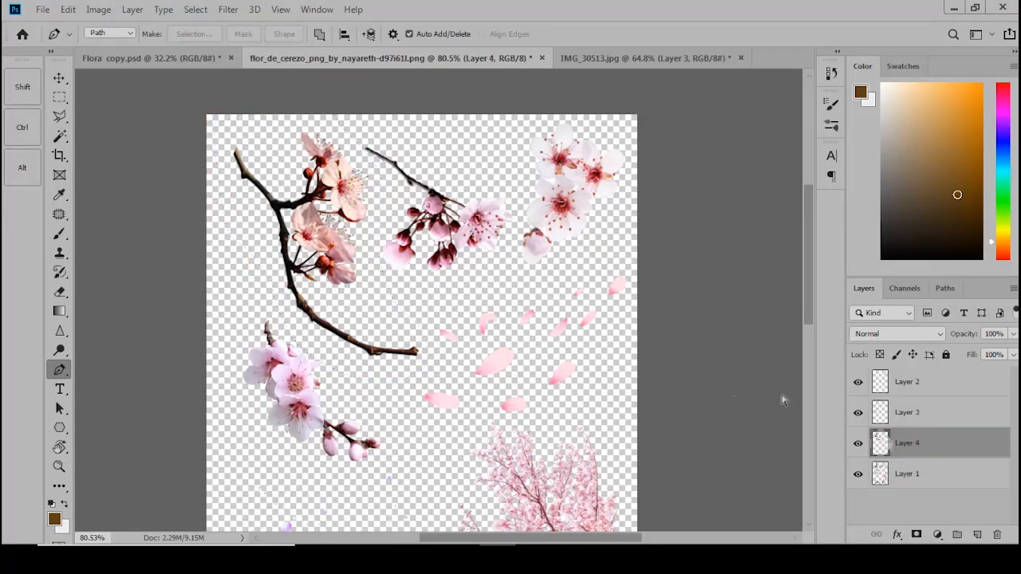
key(v)
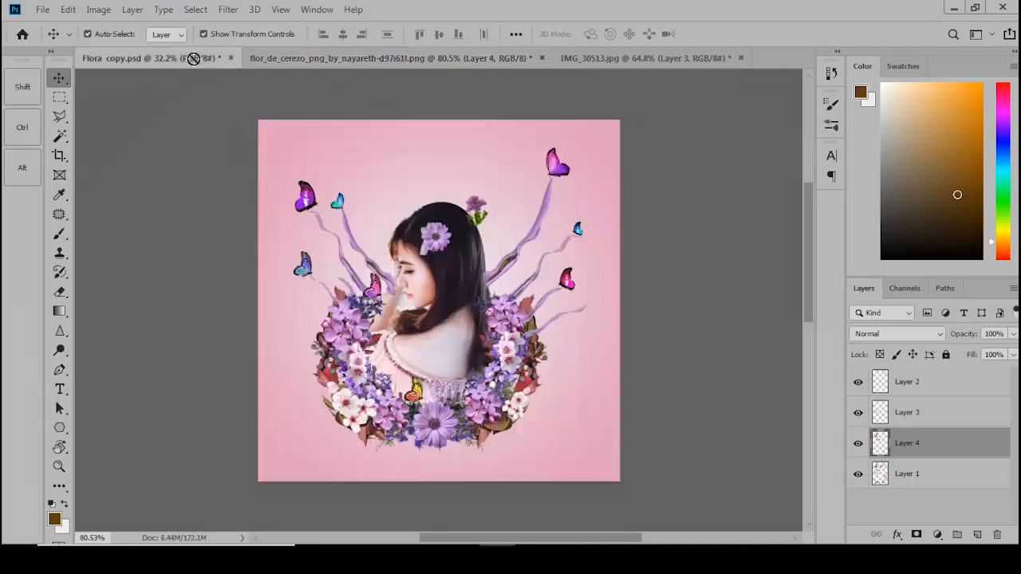
drag(462, 277, 305, 140)
- Scale the curved blossom branch to about 70% and place it in the canvas's top-left corner
scroll(318, 185, up, 13)
drag(319, 185, 434, 437)
scroll(358, 326, down, 5)
drag(381, 403, 390, 371)
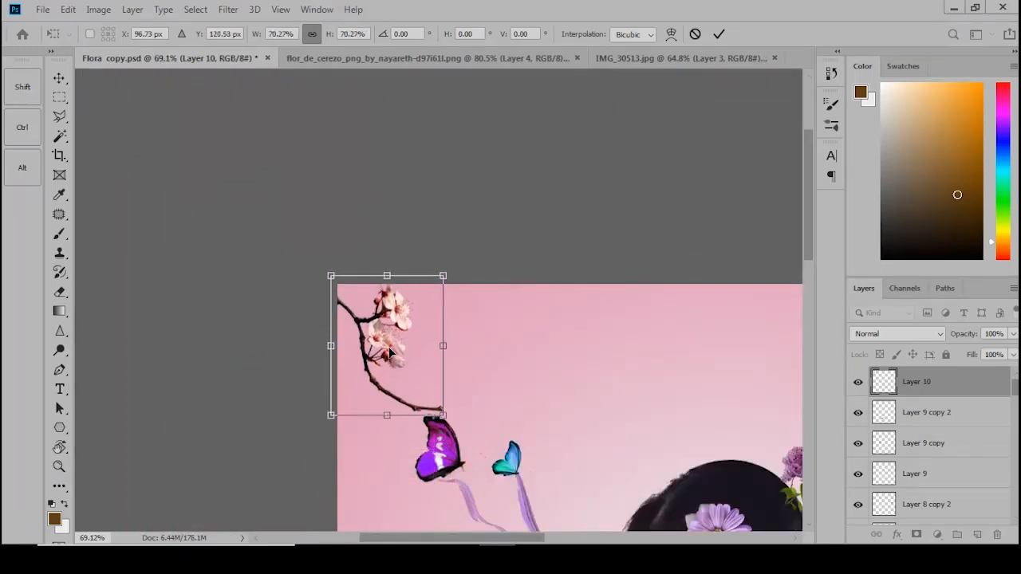
key(Return)
scroll(362, 220, down, 10)
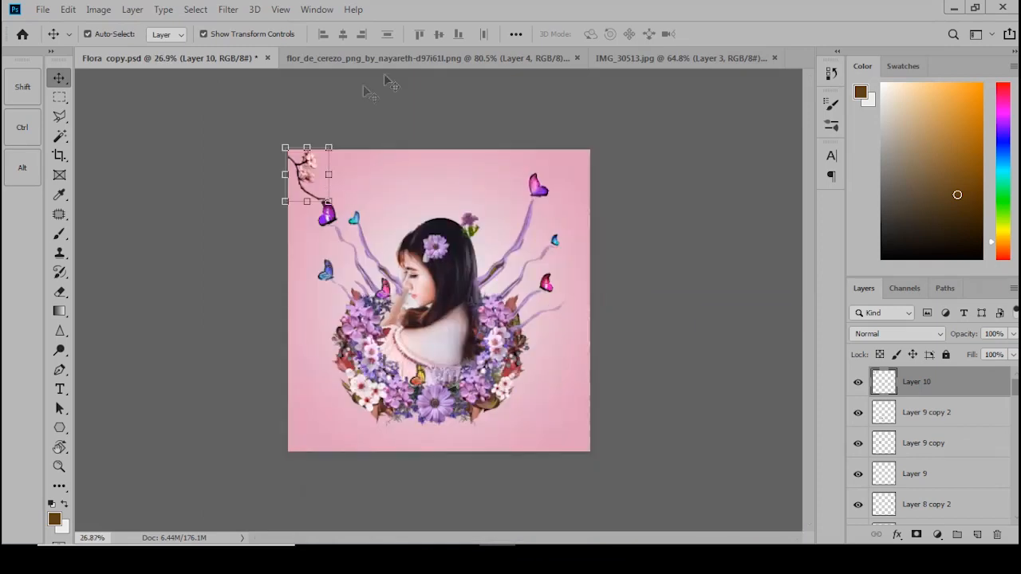
- In the flor_de_cerezo document, trace the dark pink blossom branch with the Pen tool and copy it to its own layer
click(390, 67)
scroll(507, 231, down, 2)
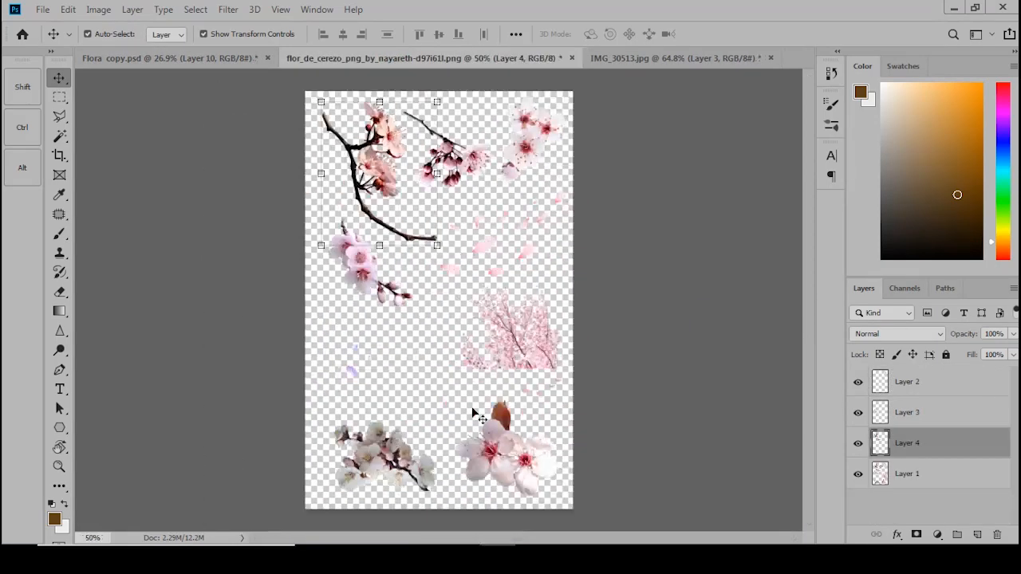
scroll(464, 405, up, 2)
key(p)
scroll(335, 231, up, 5)
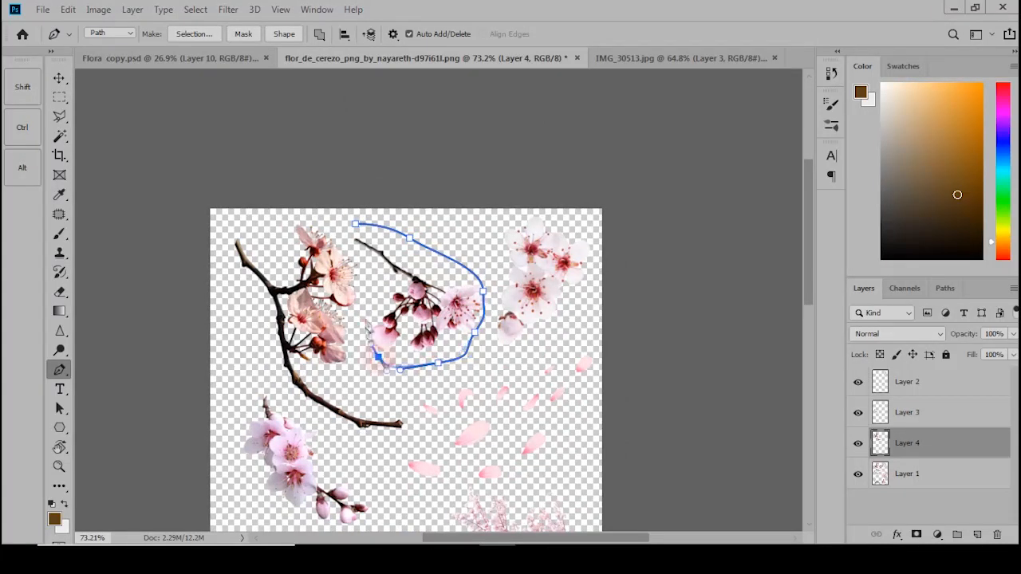
- Clear the multiple-layer selection and move only the dark pink branch layer into the Flora copy document
drag(396, 323, 238, 52)
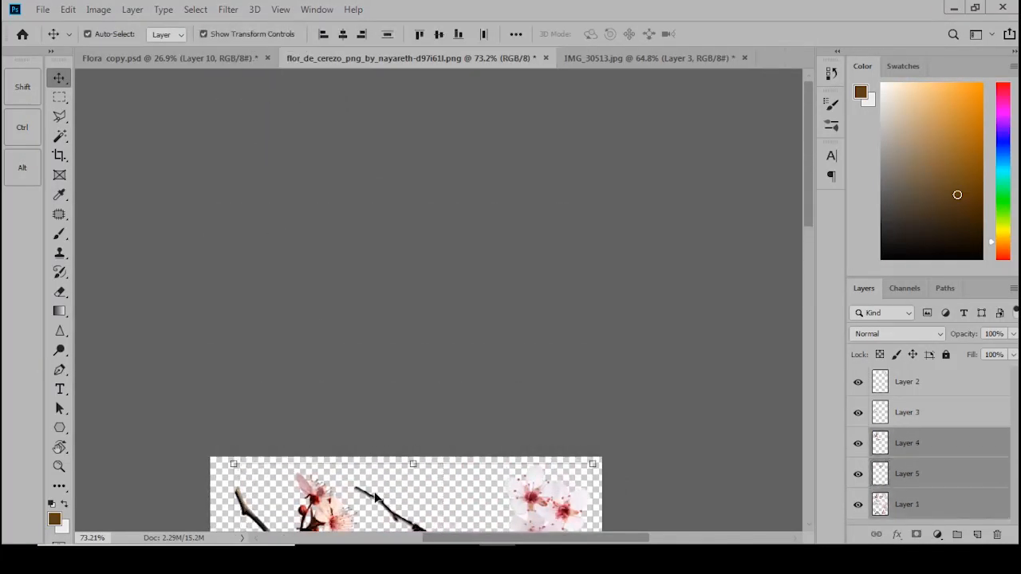
drag(386, 504, 353, 412)
key(ctrl+0)
click(613, 374)
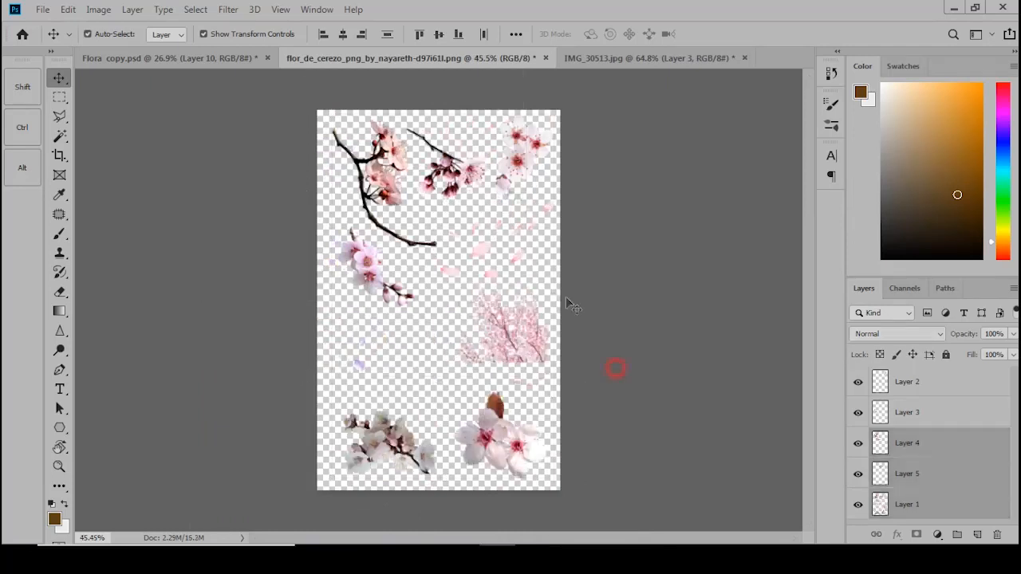
drag(469, 180, 292, 101)
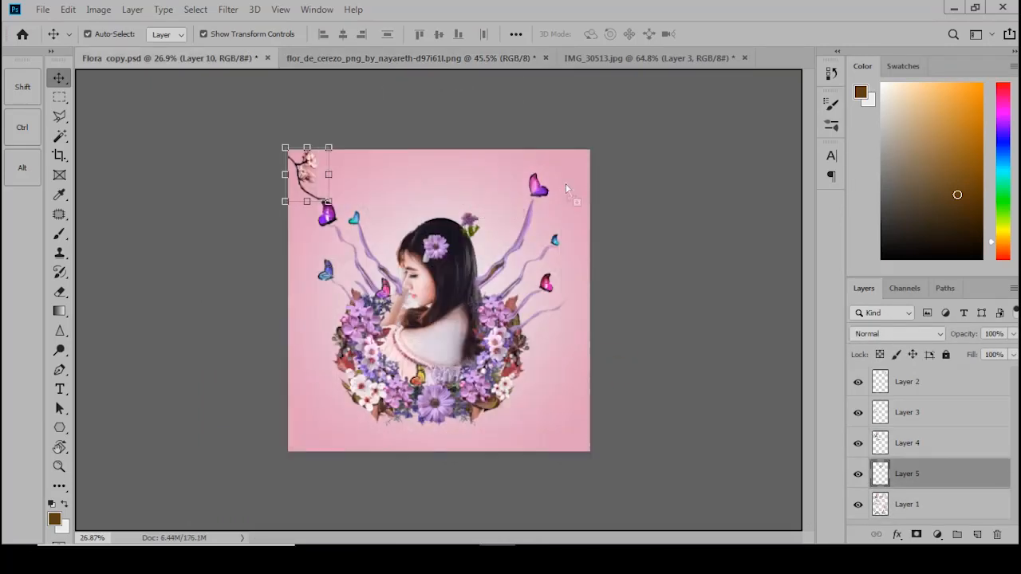
drag(565, 189, 468, 299)
- Flip the dark pink branch horizontally and place it in the canvas's top-right corner
key(ctrl+t)
right_click(457, 297)
click(511, 486)
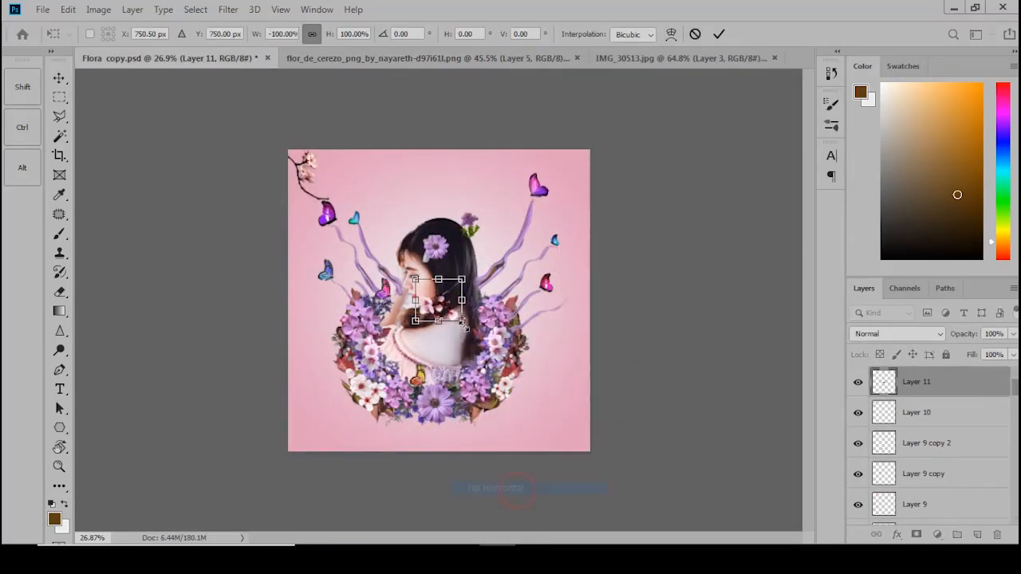
drag(554, 203, 400, 480)
drag(448, 382, 513, 356)
key(Return)
scroll(654, 439, down, 6)
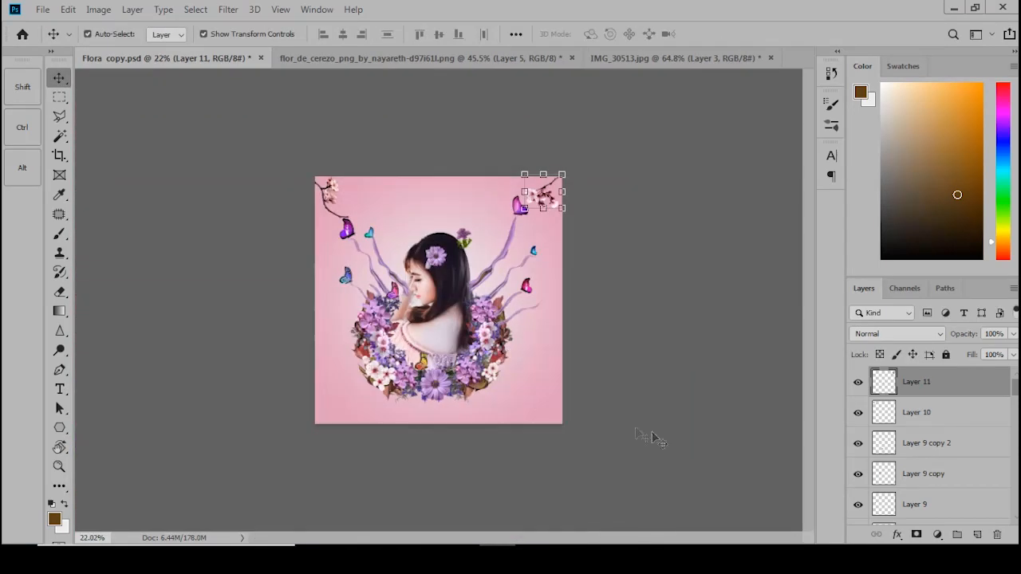
- Select the portrait, wreath, streak and butterfly layers together, scale them down slightly and shift them downward
click(937, 442)
scroll(937, 475, down, 5)
shift+click(946, 453)
drag(547, 421, 540, 413)
drag(465, 339, 469, 350)
key(Return)
- Outline the pink blossom tree in flor_de_cerezo with the Pen tool, copy it from Layer 1 and move it into Flora copy
click(426, 68)
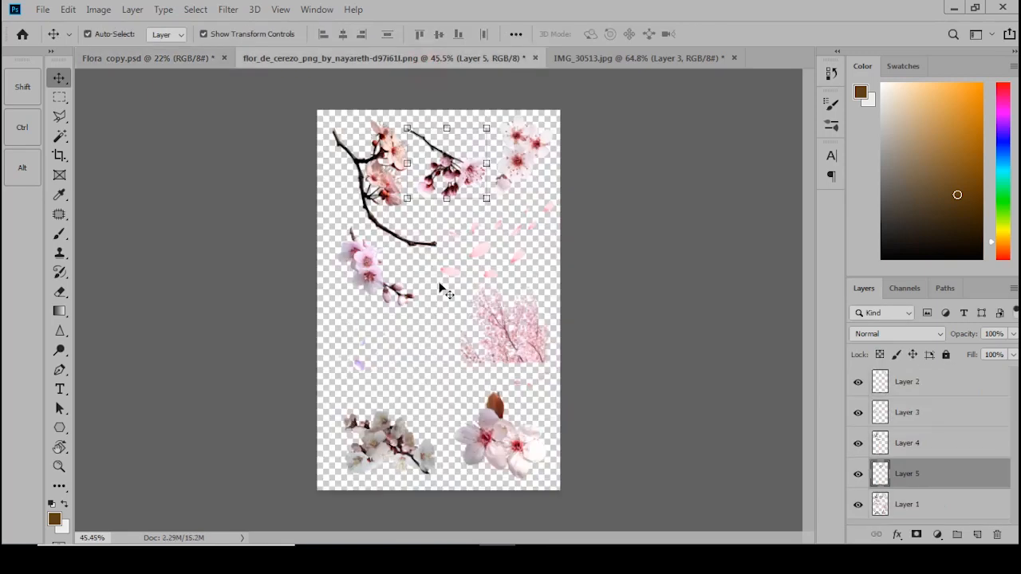
key(p)
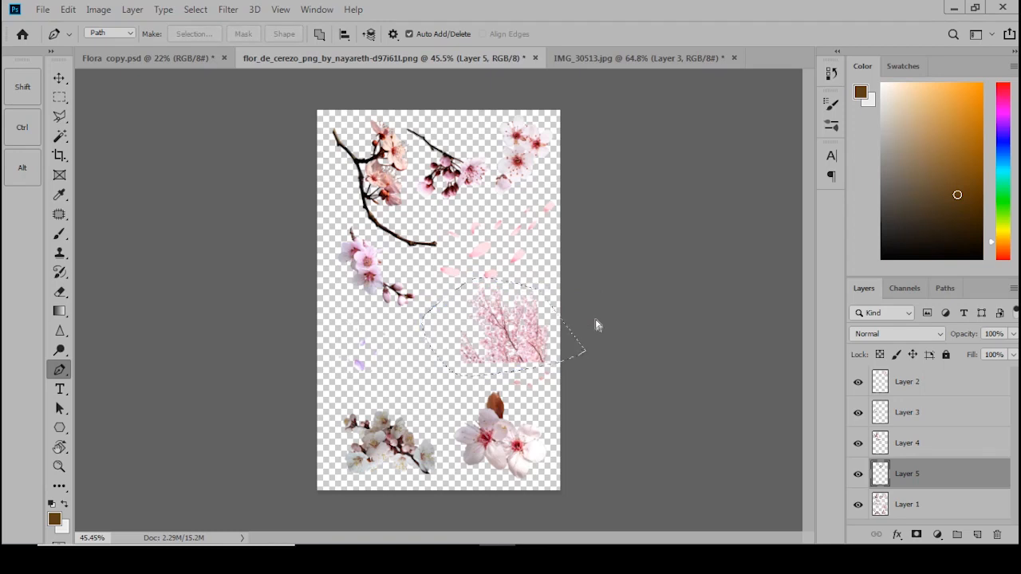
click(912, 504)
key(v)
drag(518, 321, 151, 54)
drag(335, 377, 407, 363)
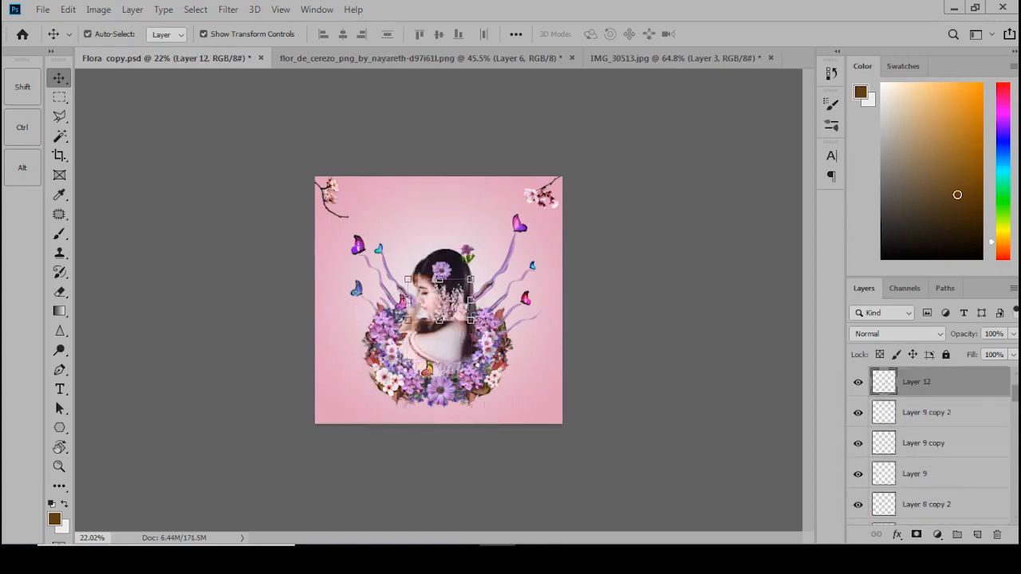
- Flip the blossom tree horizontally, place it in the canvas's bottom-left corner and set its opacity to 70%
key(ctrl+t)
drag(455, 312, 363, 407)
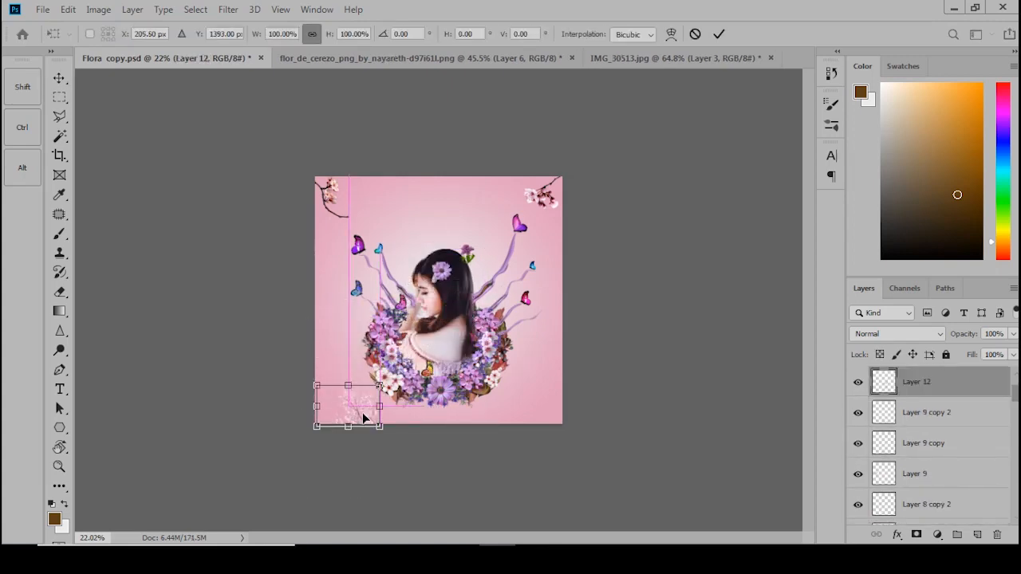
scroll(425, 321, up, 8)
right_click(318, 506)
click(357, 483)
drag(349, 494, 425, 393)
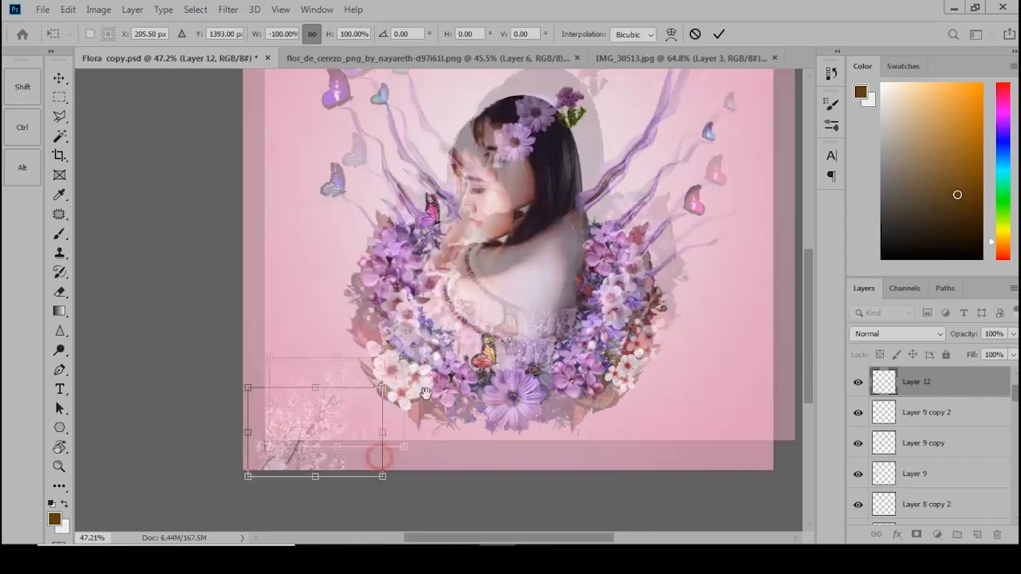
scroll(302, 430, up, 7)
mouse_move(312, 387)
mouse_down()
mouse_move(303, 371)
mouse_move(302, 381)
mouse_move(331, 385)
mouse_up()
key(Return)
key(7)
scroll(302, 385, down, 7)
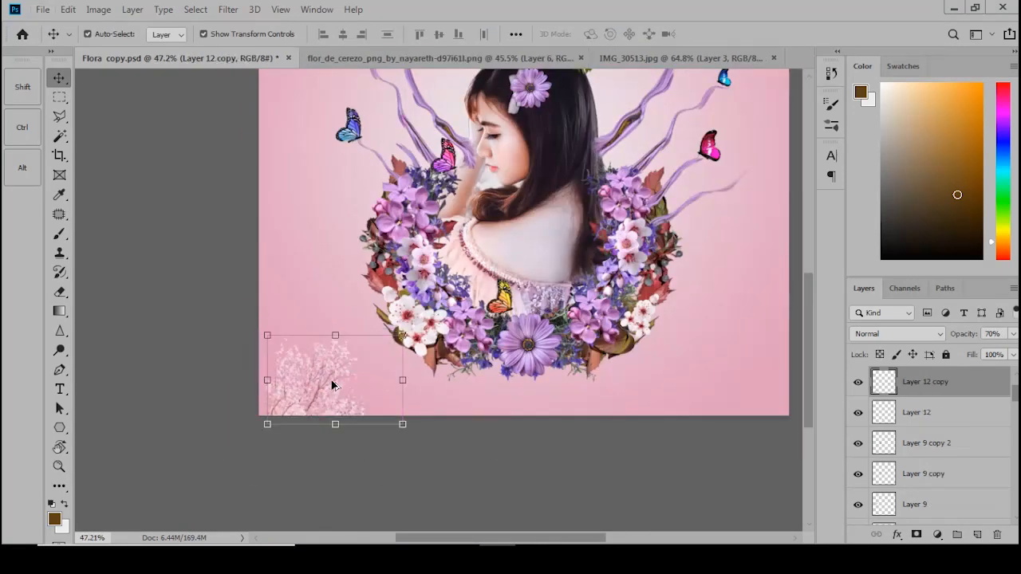
- Flip the duplicated pink blossom tree horizontally and place it in the canvas's bottom-right corner
right_click(332, 384)
key(Escape)
key(ctrl+t)
right_click(390, 368)
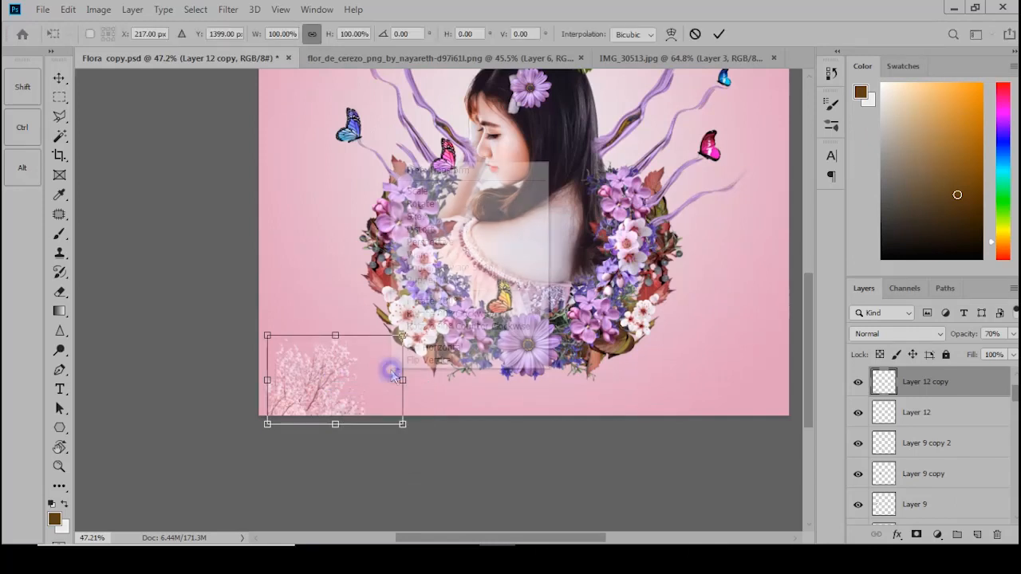
click(431, 348)
drag(353, 398, 451, 425)
key(Return)
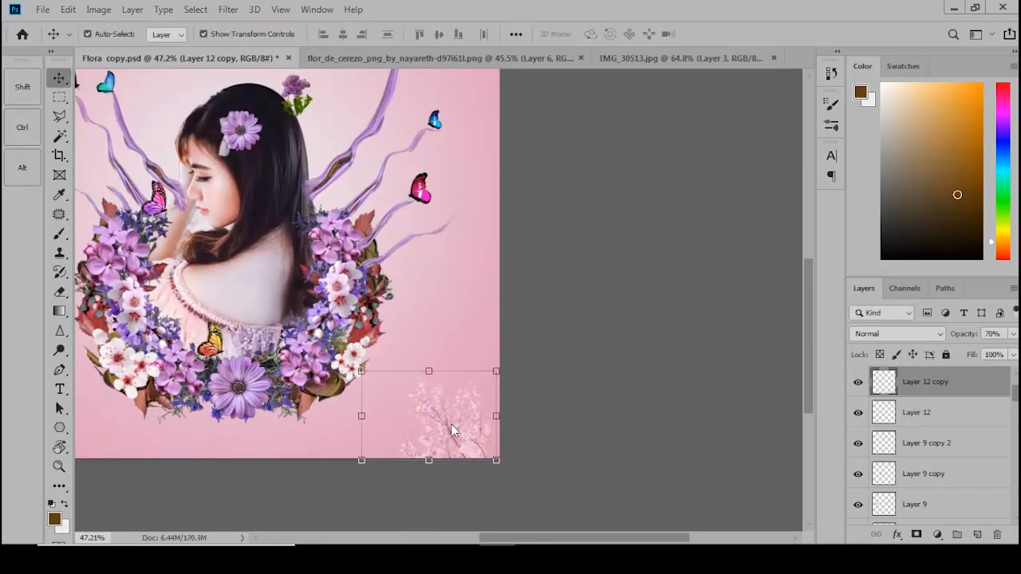
scroll(517, 399, down, 3)
click(666, 367)
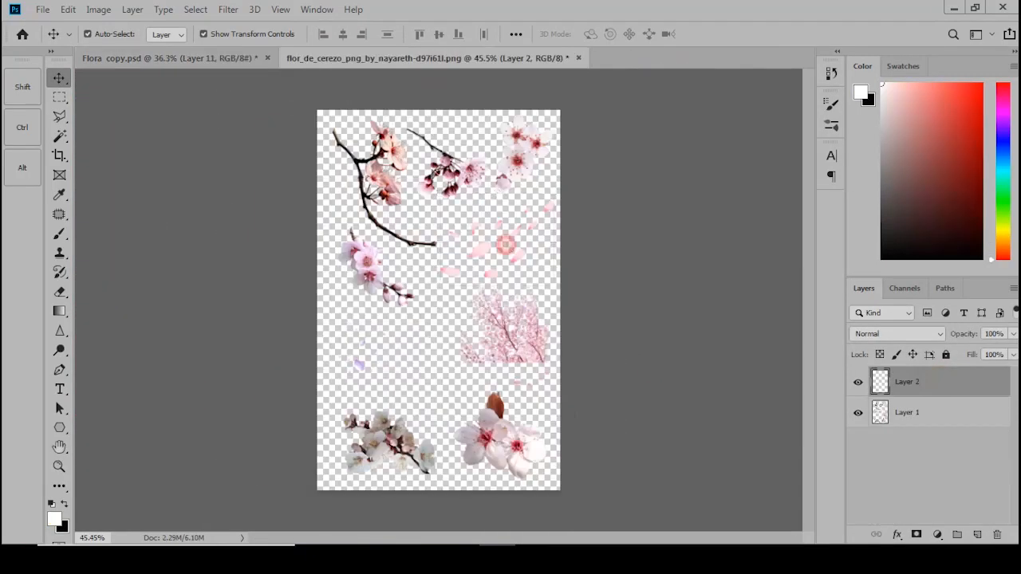
- Move the scattered pink petals from flor_de_cerezo into Flora copy and scale them up to about 438%
shift+click(917, 412)
click(667, 298)
click(858, 412)
drag(517, 249, 638, 462)
scroll(612, 455, down, 4)
- Flip the petals horizontally and resize them so they spread over nearly the whole canvas
right_click(571, 334)
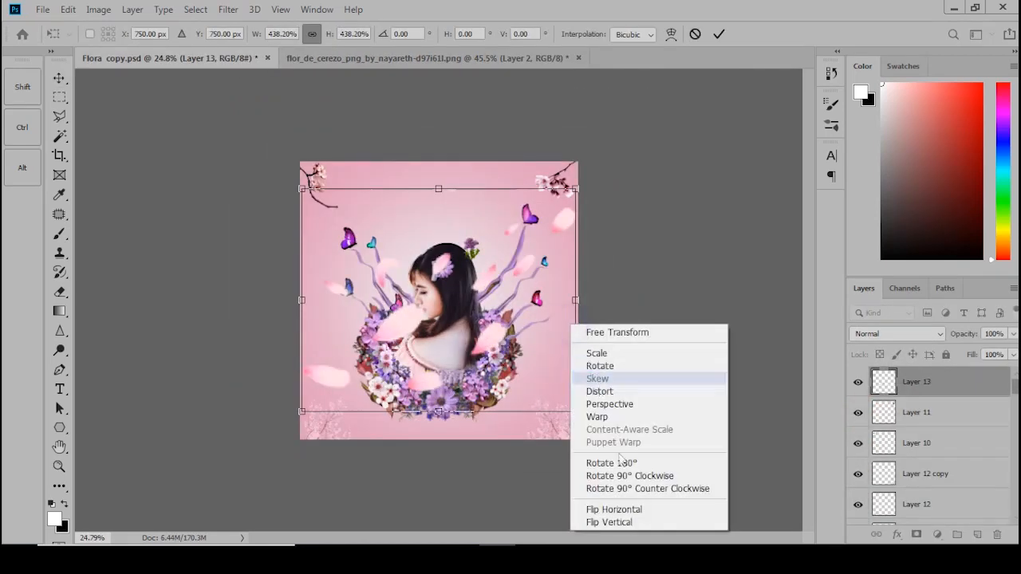
click(622, 505)
scroll(654, 499, up, 4)
drag(676, 486, 622, 536)
scroll(440, 369, down, 3)
key(Return)
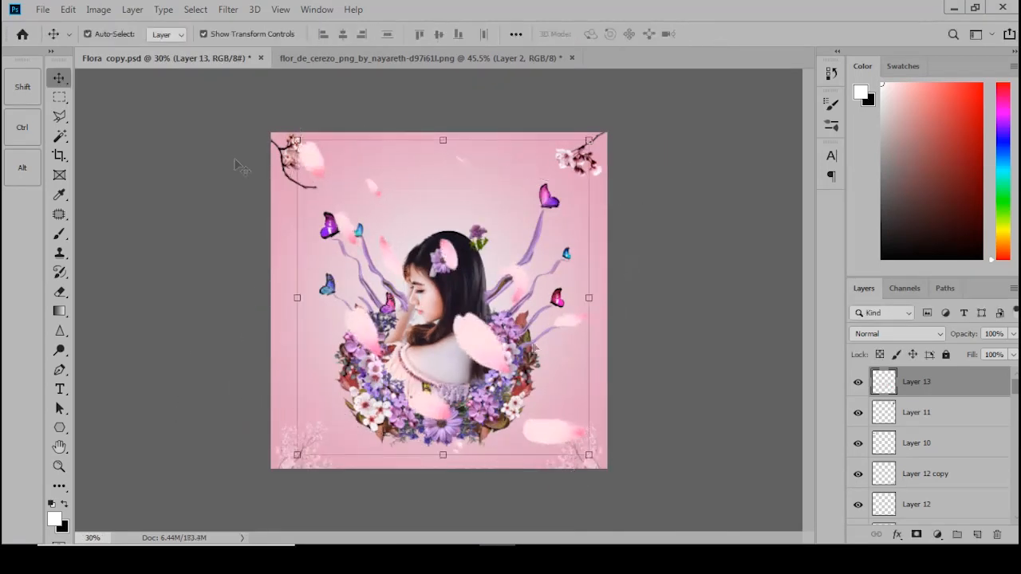
- Apply a Lens Blur with radius 59, blade curvature 86 and rotation 288 to the petals layer
click(229, 10)
mouse_move(271, 175)
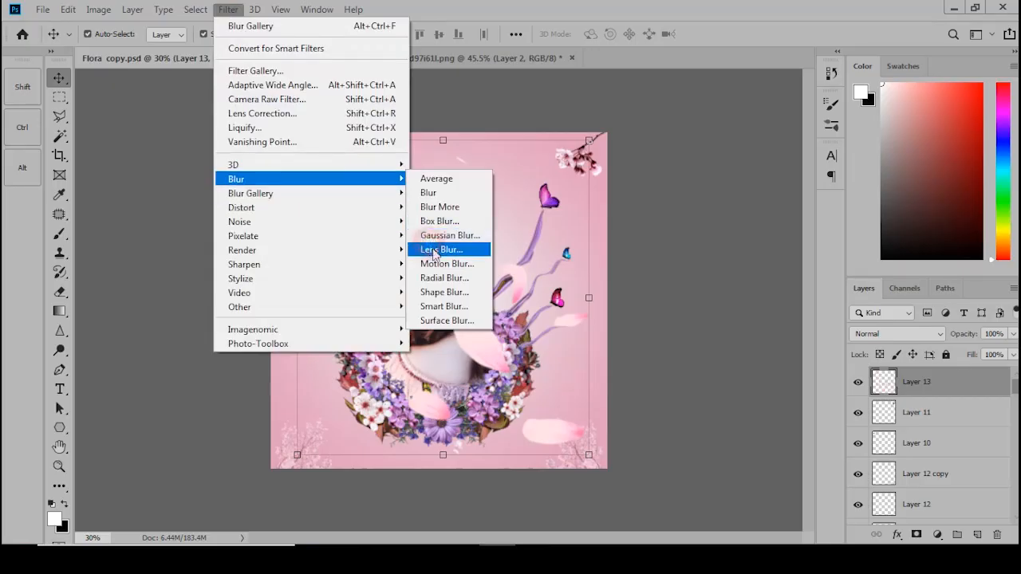
click(368, 251)
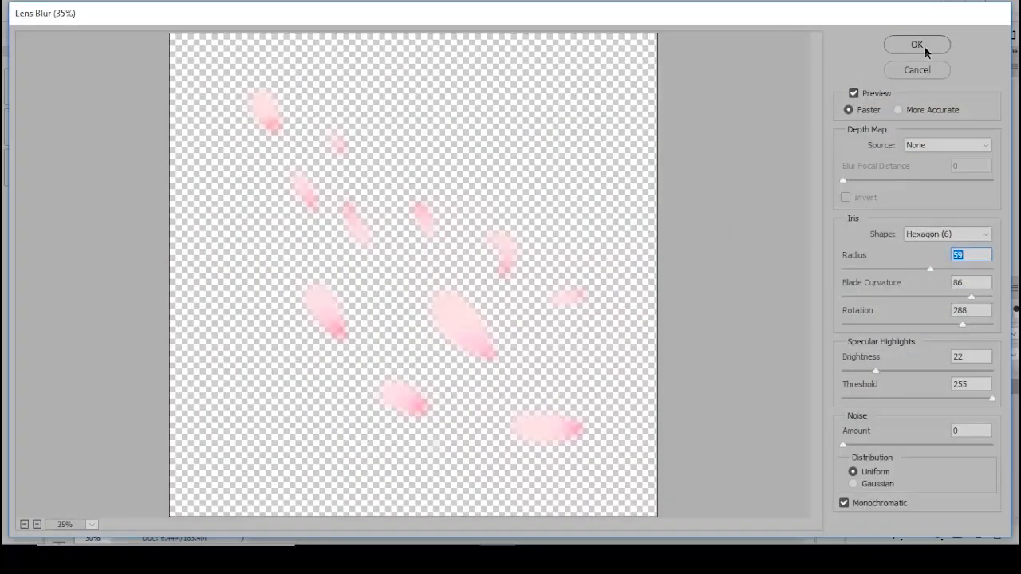
click(924, 50)
- Enlarge the blurred petals layer so it extends beyond the canvas edges
scroll(485, 314, up, 2)
drag(498, 364, 502, 359)
drag(481, 358, 479, 358)
key(ctrl+minus)
drag(570, 443, 609, 484)
scroll(609, 483, up, 5)
click(752, 389)
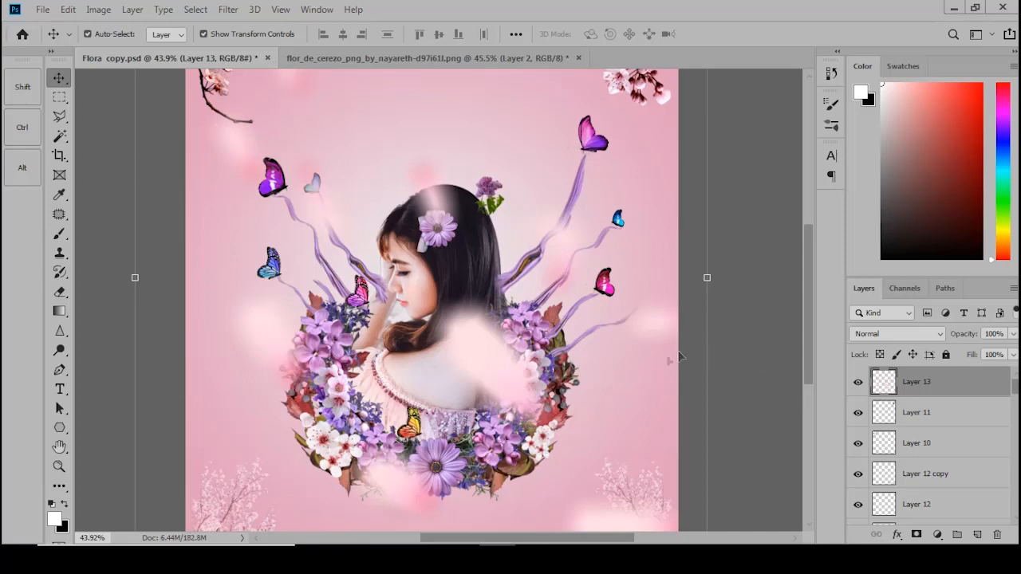
- Erase the blurred petal covering the woman's back and hair with a 200 px eraser
key(e)
mouse_move(455, 331)
mouse_down()
mouse_move(479, 372)
mouse_move(482, 331)
mouse_move(485, 345)
mouse_move(437, 378)
mouse_move(473, 371)
mouse_move(504, 403)
mouse_up()
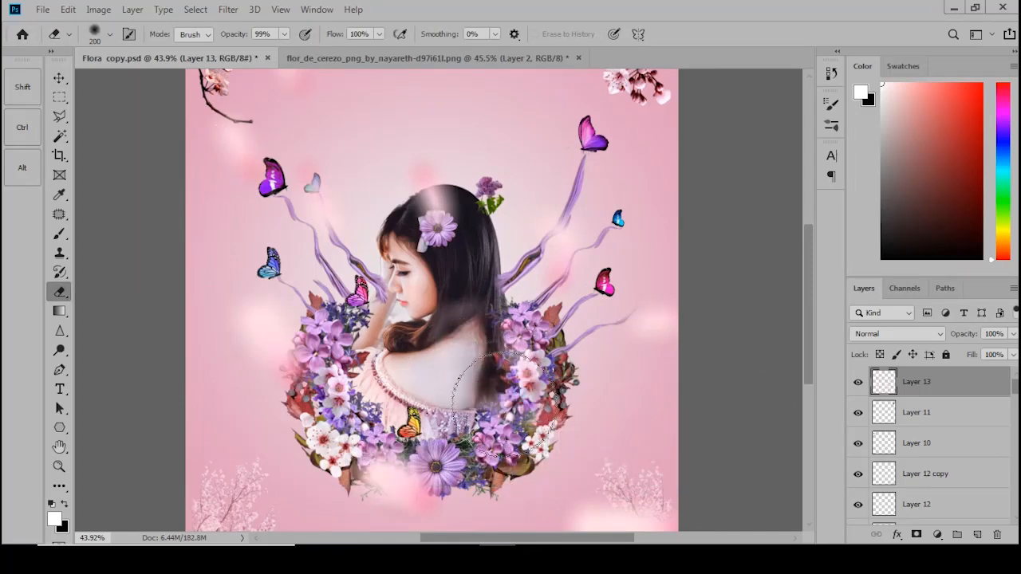
scroll(479, 383, down, 3)
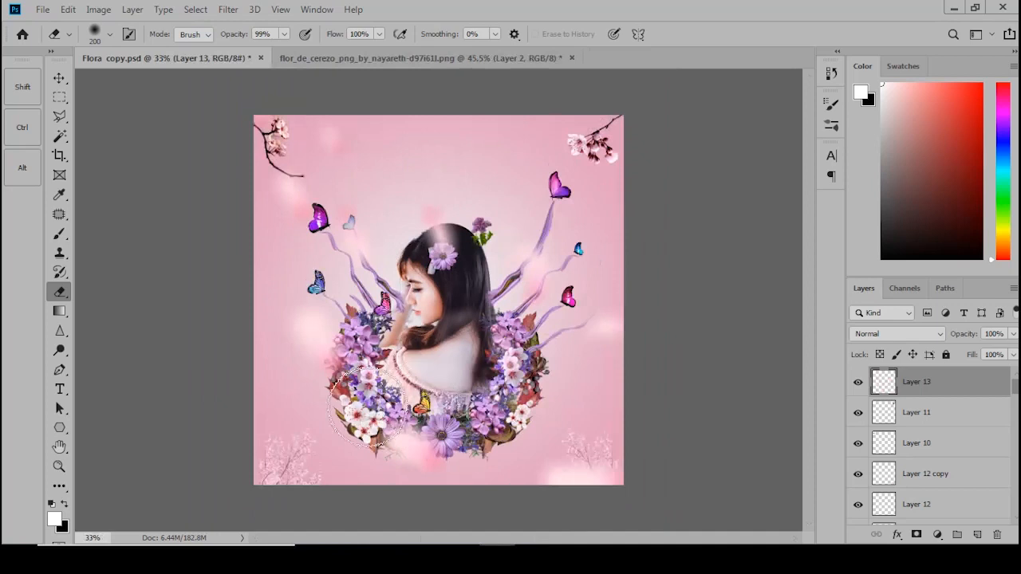
- Duplicate the blurred petals layer, flip the copy horizontally, and resize and reposition it over the canvas
click(59, 77)
key(ctrl+j)
key(ctrl+t)
right_click(657, 289)
click(588, 332)
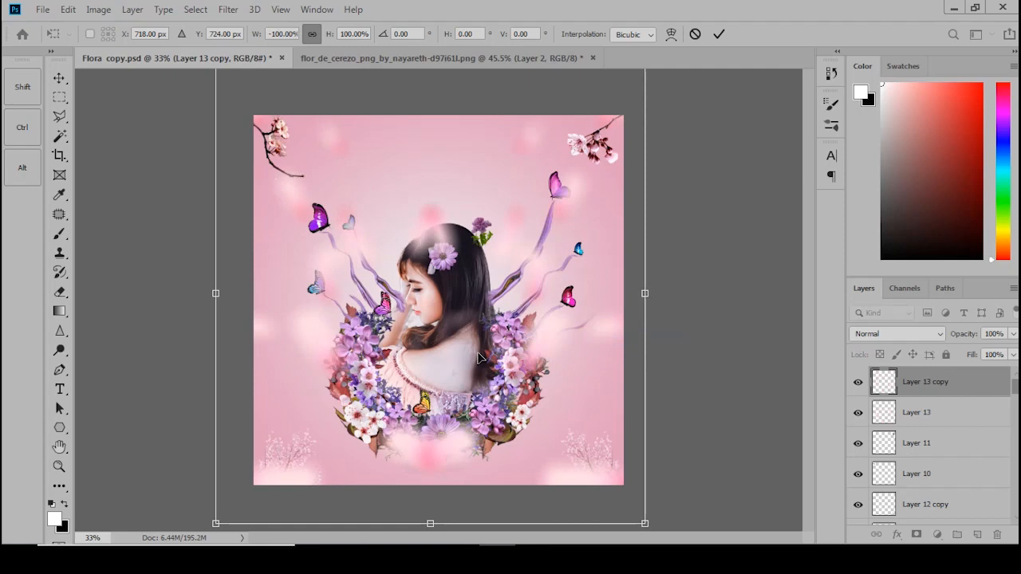
drag(457, 448, 515, 449)
drag(704, 524, 658, 477)
mouse_move(592, 330)
mouse_down()
mouse_move(530, 357)
mouse_move(533, 397)
mouse_move(520, 402)
mouse_move(532, 387)
mouse_up()
key(Return)
- Erase the copied blurred petals where they cover the woman's face and hair
scroll(480, 331, up, 7)
key(e)
click(416, 339)
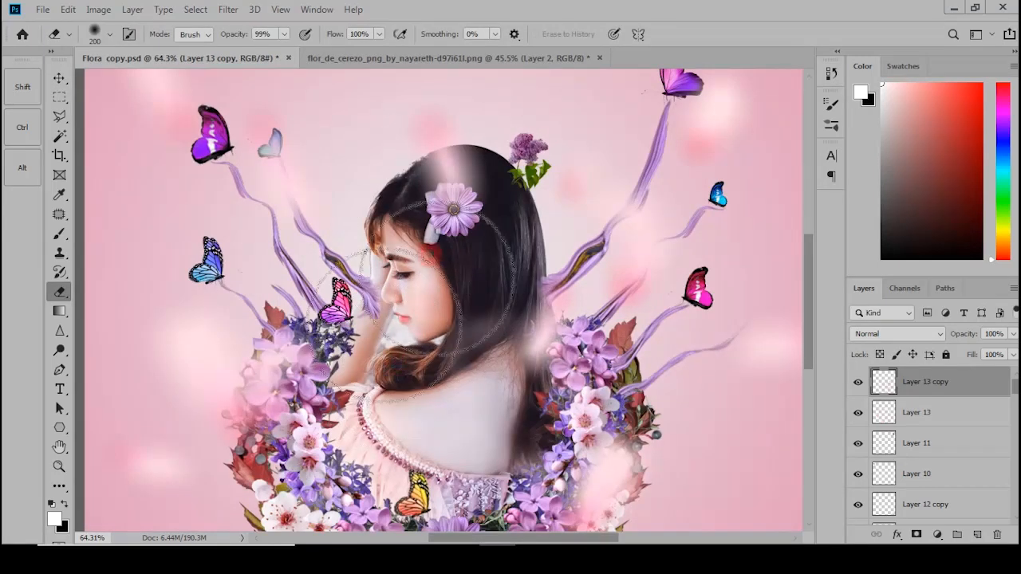
scroll(423, 355, down, 7)
- Stamp all visible layers into one new top layer and hide the layers beneath it
click(59, 77)
key(ctrl+alt+shift+e)
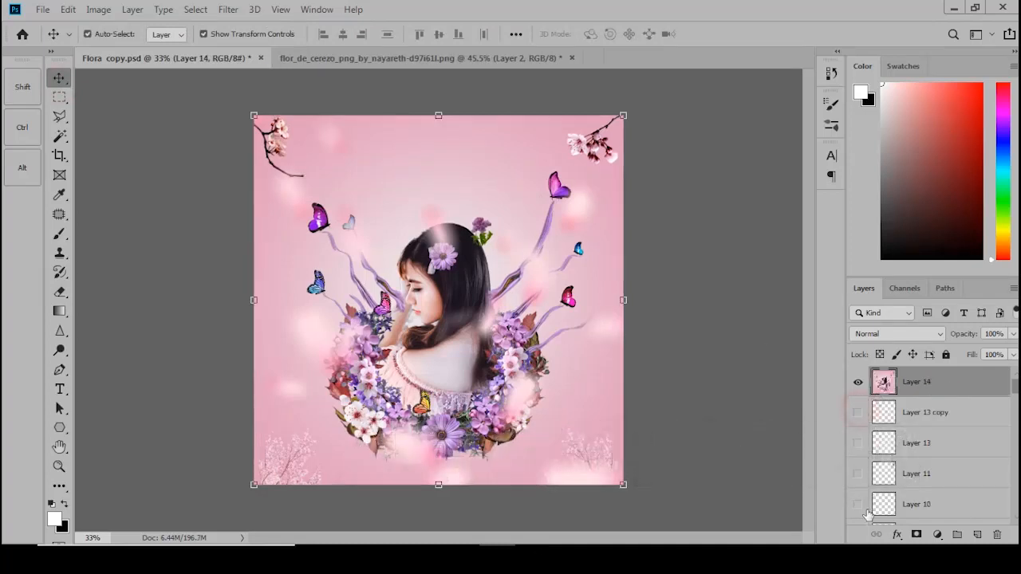
scroll(862, 491, down, 3)
mouse_move(858, 438)
mouse_down()
mouse_move(858, 522)
mouse_move(851, 509)
mouse_up()
scroll(853, 430, up, 5)
click(859, 387)
scroll(863, 411, down, 3)
click(863, 415)
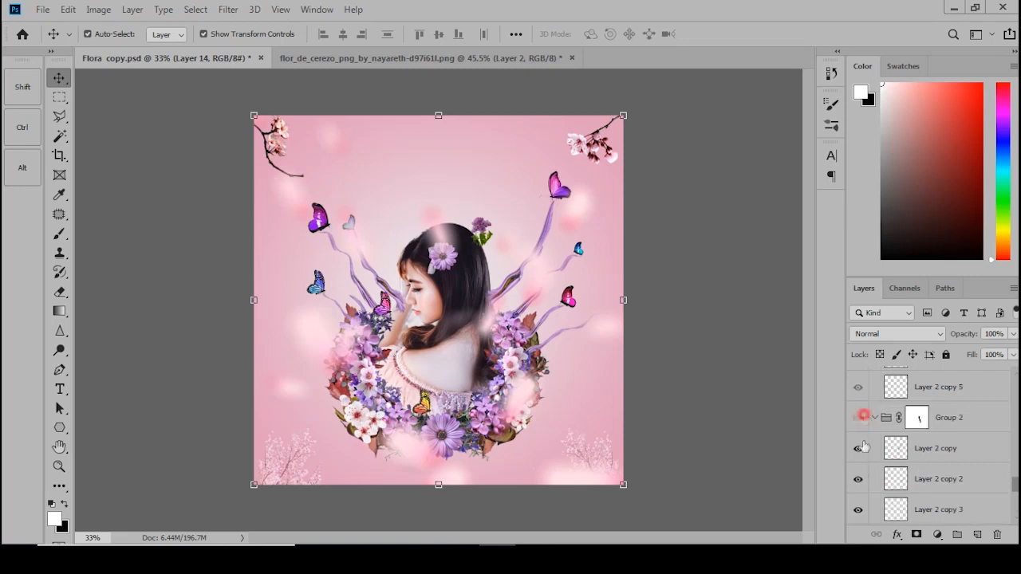
drag(864, 446, 860, 518)
scroll(837, 433, down, 4)
scroll(866, 478, up, 12)
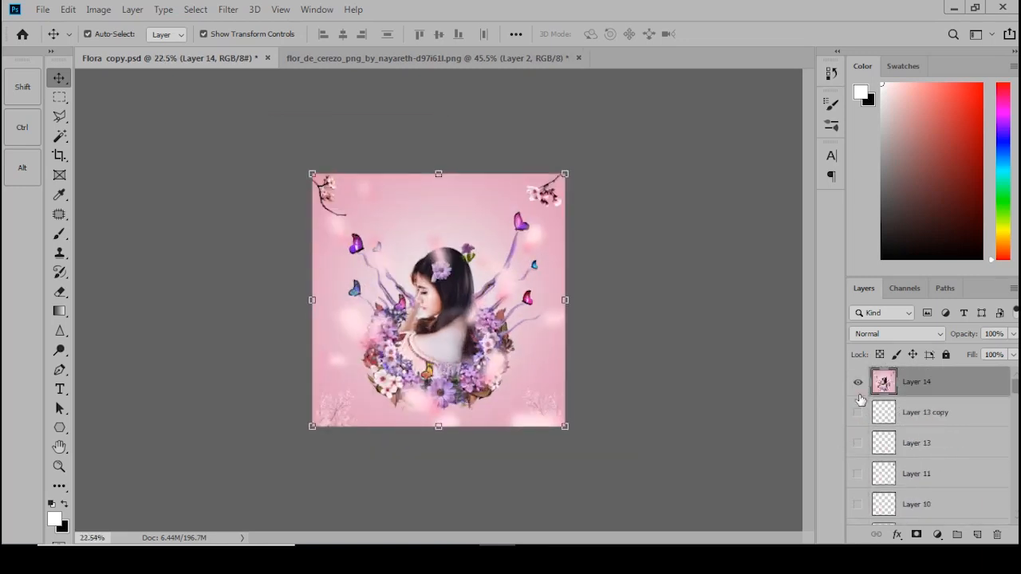
- Open the merged layer in Camera Raw, set temperature to -3 and HSL hues to reds +31, oranges +26, purples +63 and magentas +64
key(shift+ctrl+a)
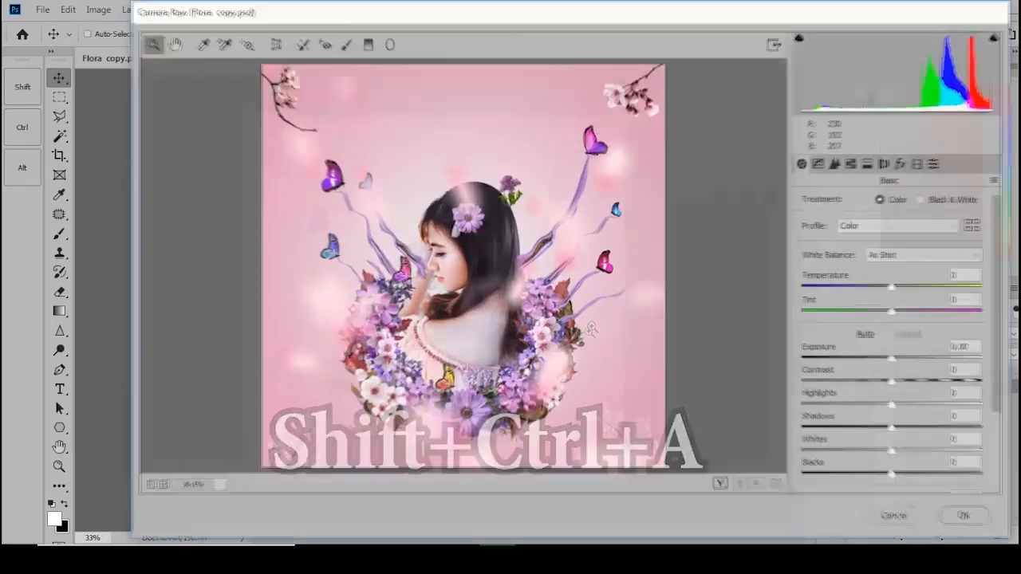
drag(890, 287, 901, 292)
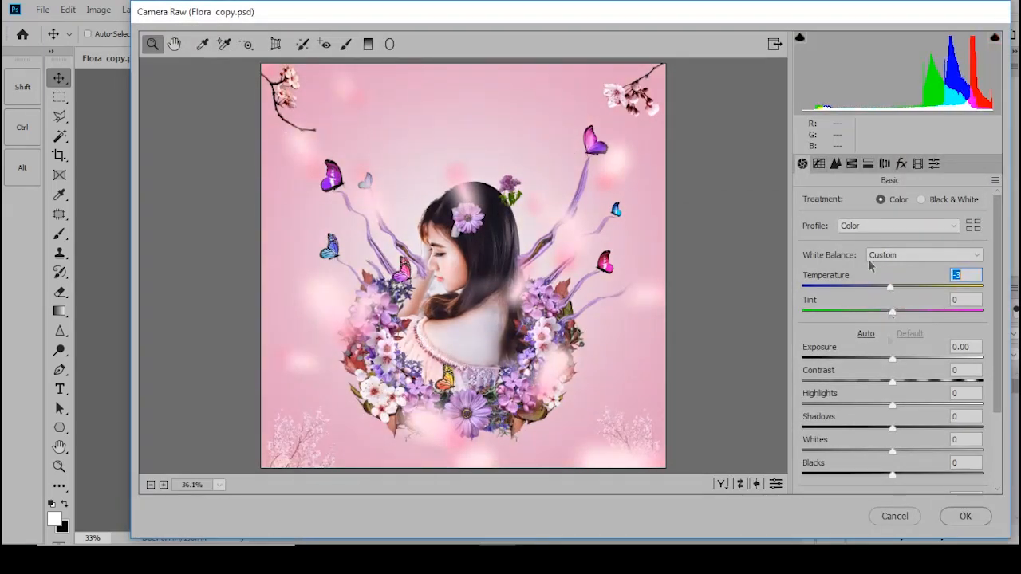
click(837, 164)
click(852, 164)
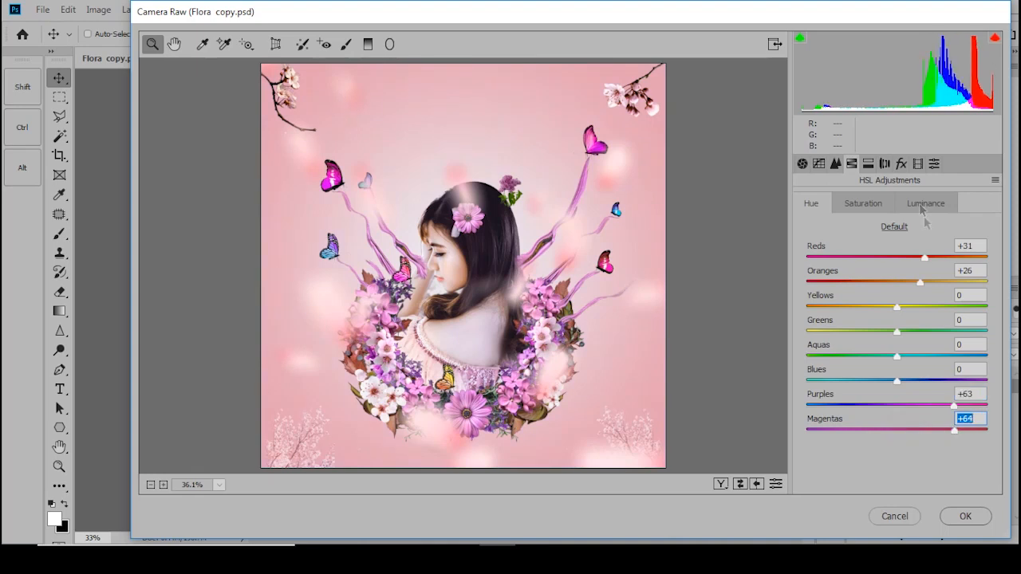
- Set purples saturation to +38, lower magentas saturation, calibrate red primary to hue -6, saturation +11 and blue primary to -11, +13, and apply
click(875, 202)
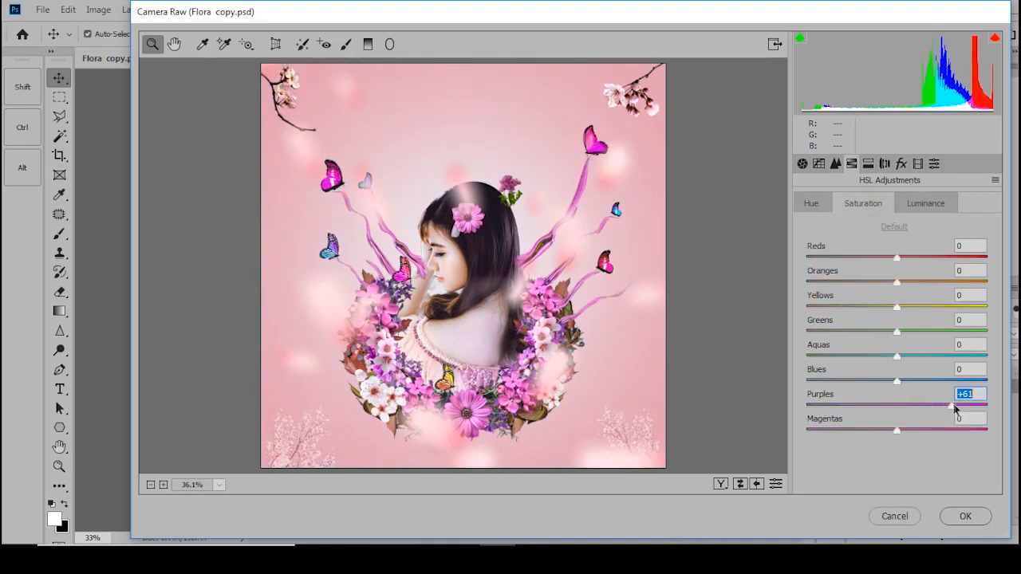
drag(935, 433, 893, 441)
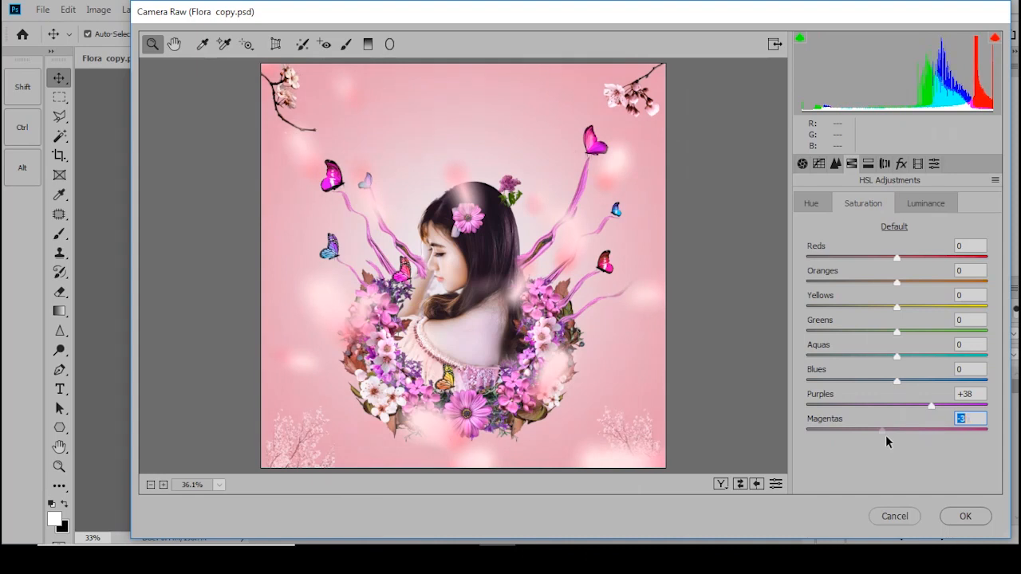
click(917, 163)
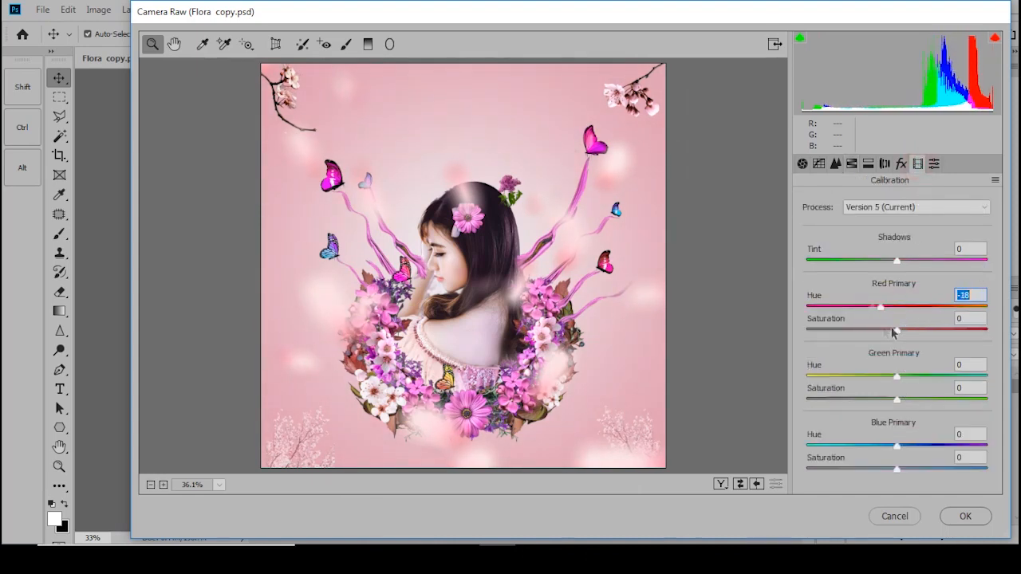
drag(929, 341, 922, 344)
drag(896, 445, 905, 475)
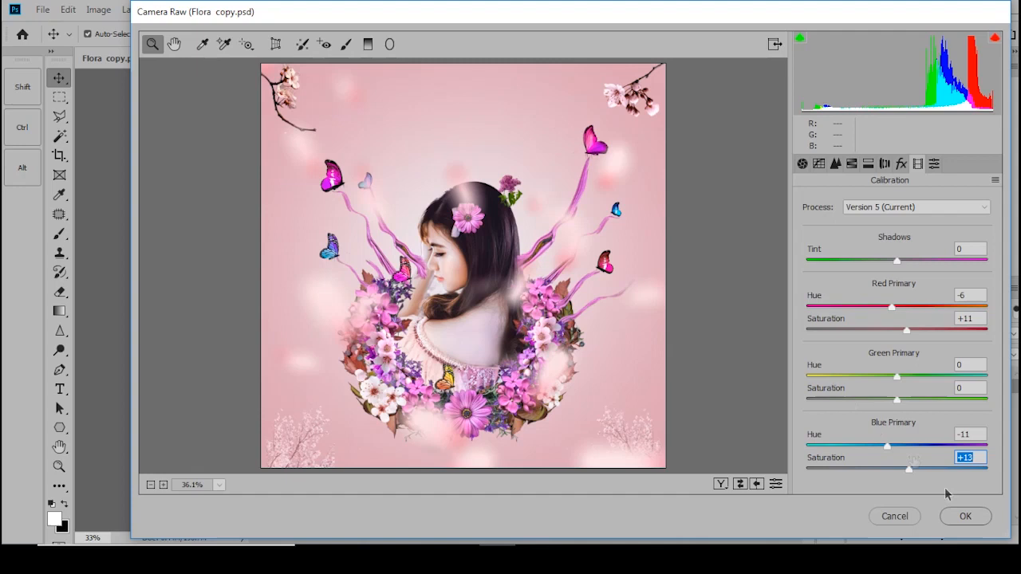
click(965, 516)
- Apply a 15 px Iris Blur to the merged layer, enlarging the sharp ellipse around the woman and wreath and centring it on her
click(228, 9)
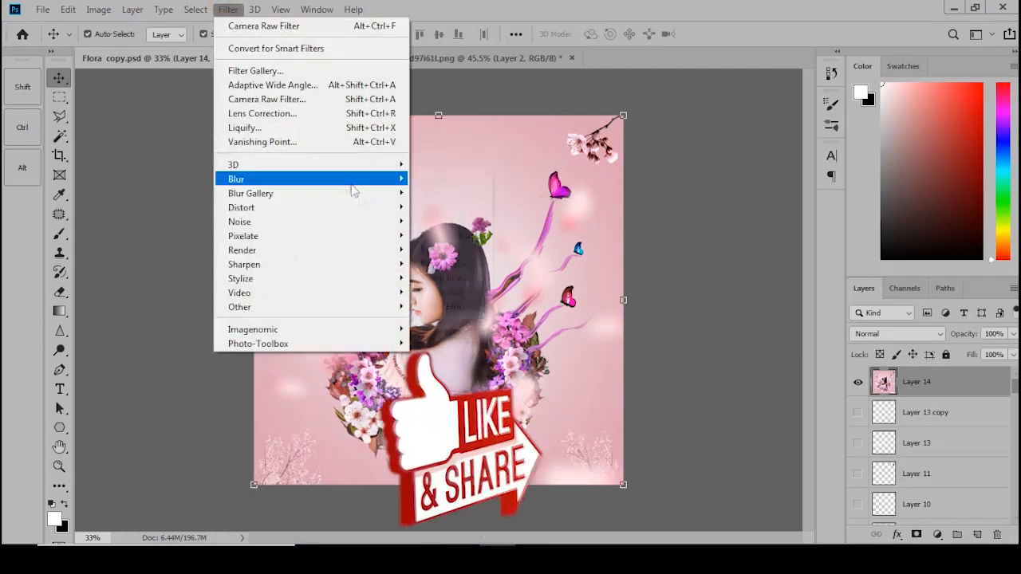
mouse_move(359, 192)
click(444, 206)
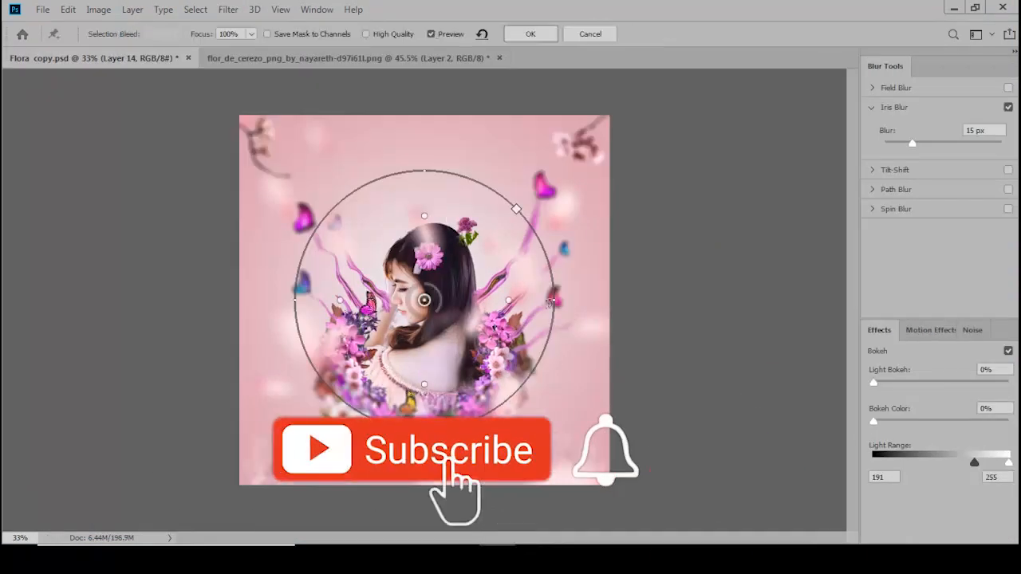
drag(618, 303, 674, 300)
drag(425, 418, 410, 482)
drag(424, 314, 444, 311)
click(530, 33)
- Toggle the merged layer's visibility on and off to check the finished composite
click(858, 383)
click(857, 385)
click(858, 384)
click(857, 385)
click(725, 317)
click(877, 384)
click(725, 318)
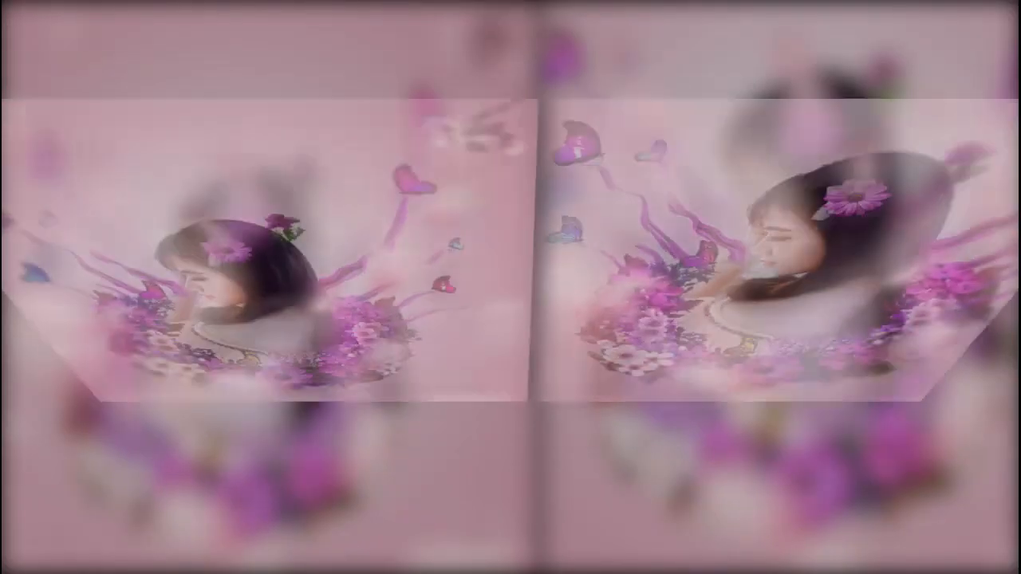